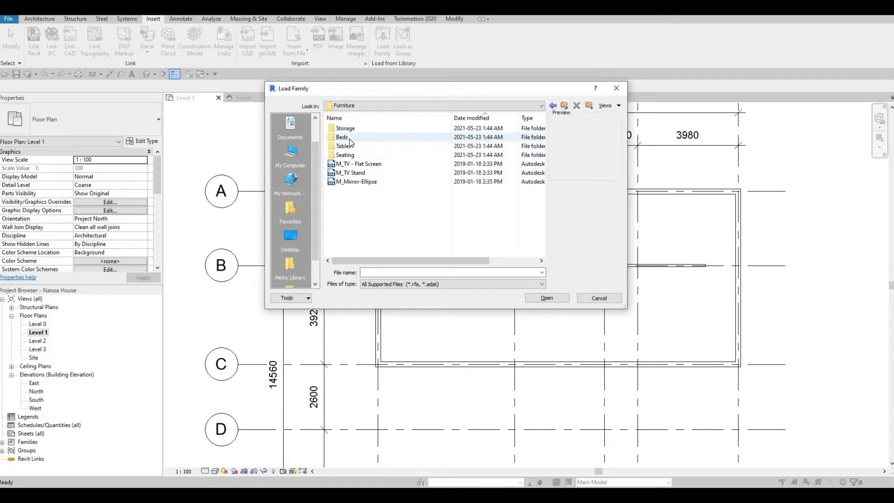
Load the M_Bed-Box family from the Beds folder of the furniture library.
{"action": "double_click", "coordinate": [350, 139]}
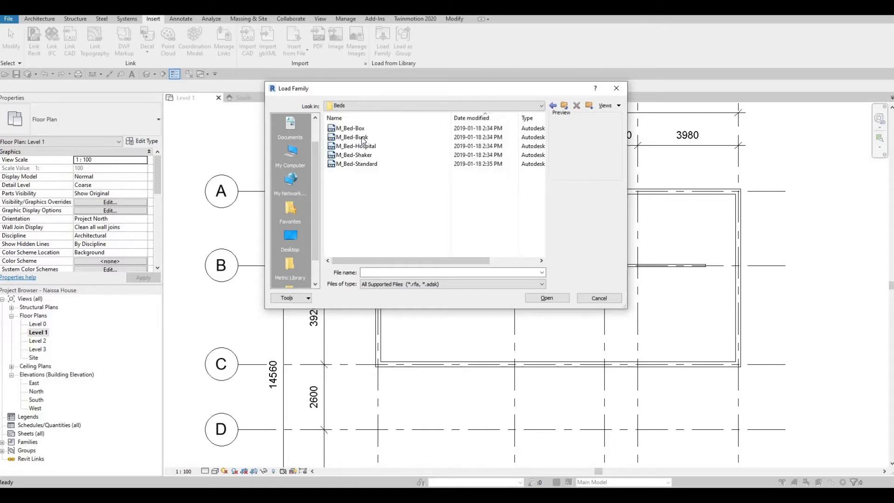
{"action": "left_click", "coordinate": [349, 129]}
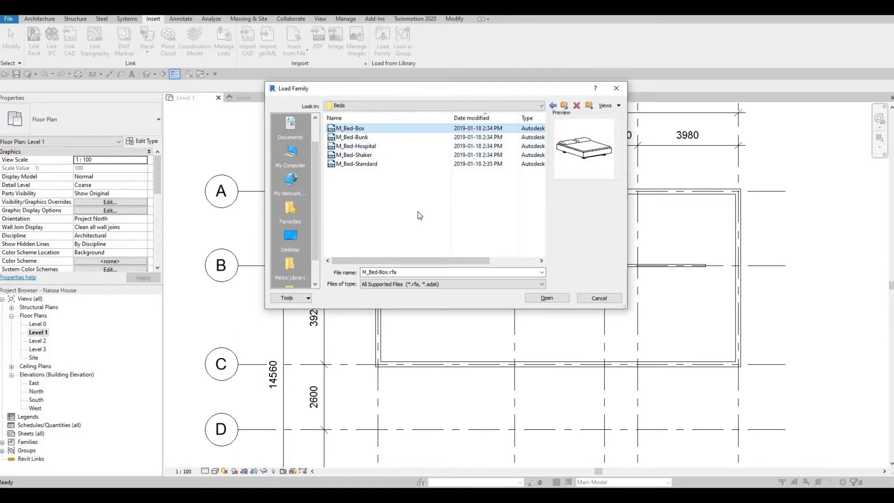
{"action": "key", "text": "Return"}
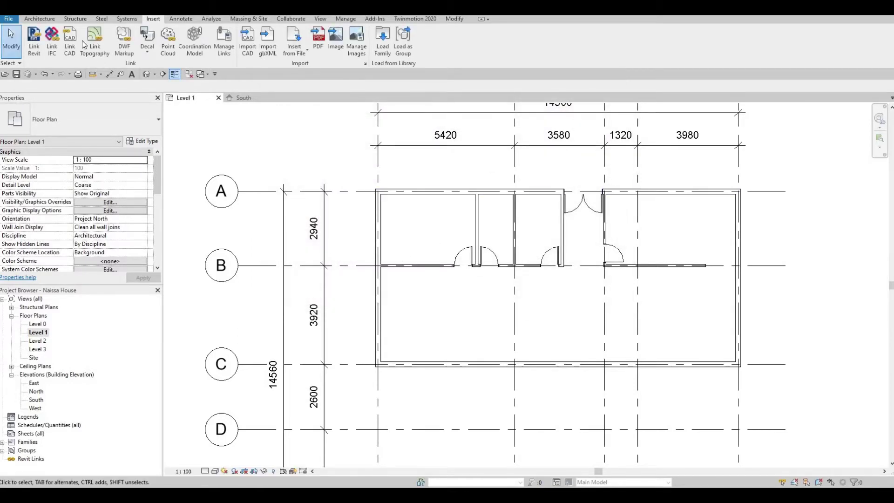
Place a 1346 x 1880mm Double box bed, rotated 180°, in the west bedroom against the grid B wall, about 800 mm from the west wall.
{"action": "left_click", "coordinate": [52, 21]}
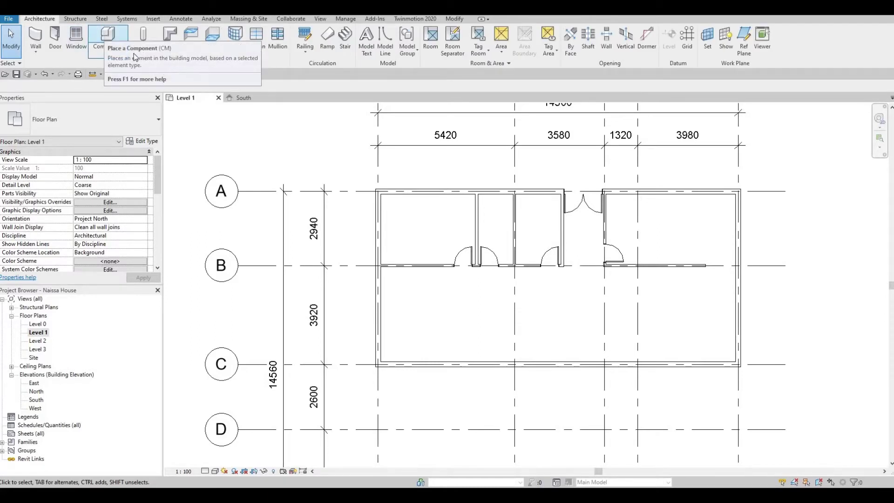
{"action": "key", "text": "c"}
{"action": "key", "text": "m"}
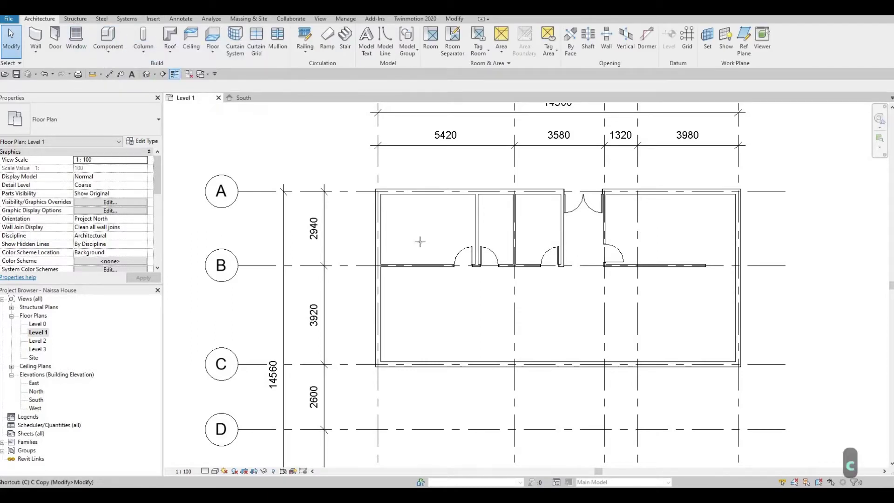
{"action": "left_click", "coordinate": [425, 252]}
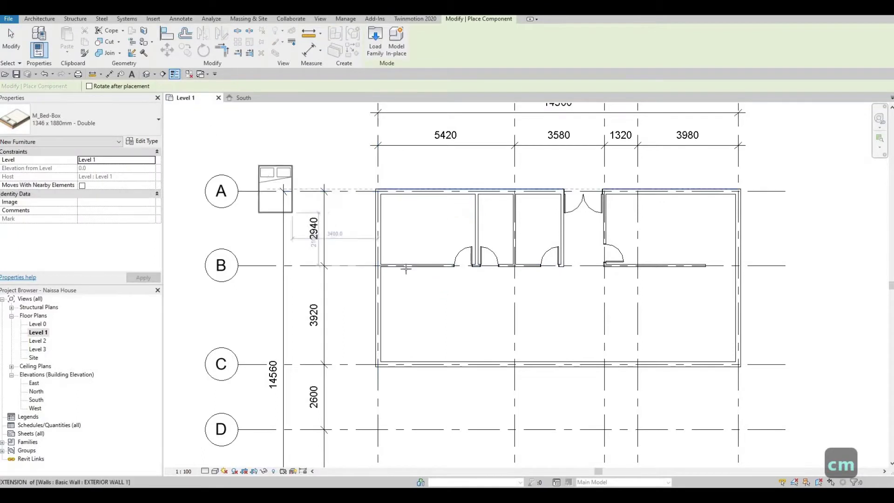
{"action": "scroll", "coordinate": [411, 231], "scroll_direction": "up", "scroll_amount": 2}
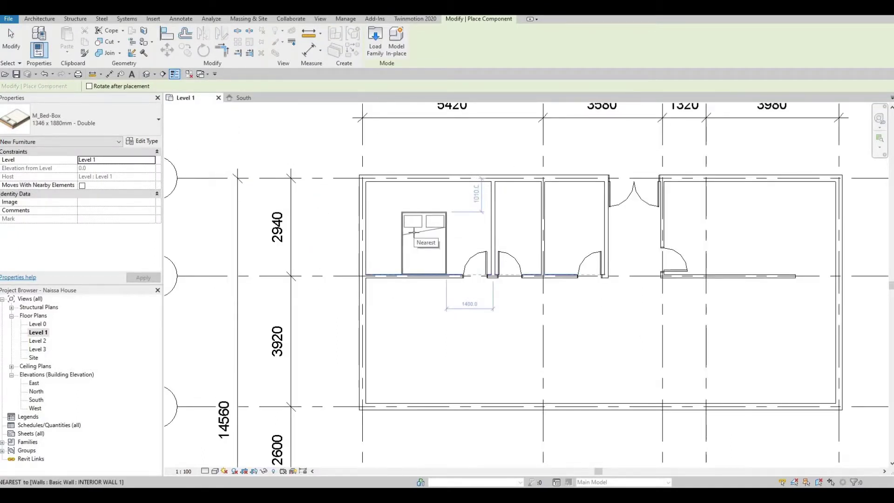
{"action": "key", "text": "space"}
{"action": "key", "text": "space"}
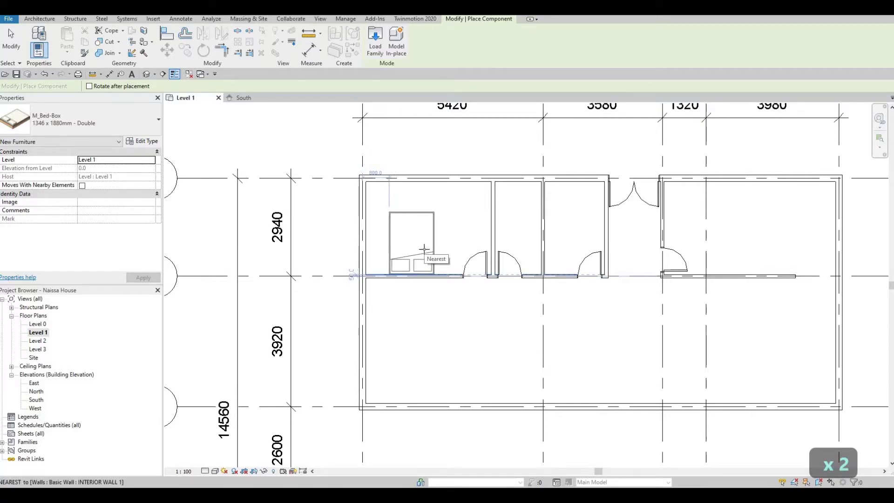
{"action": "left_click", "coordinate": [465, 265]}
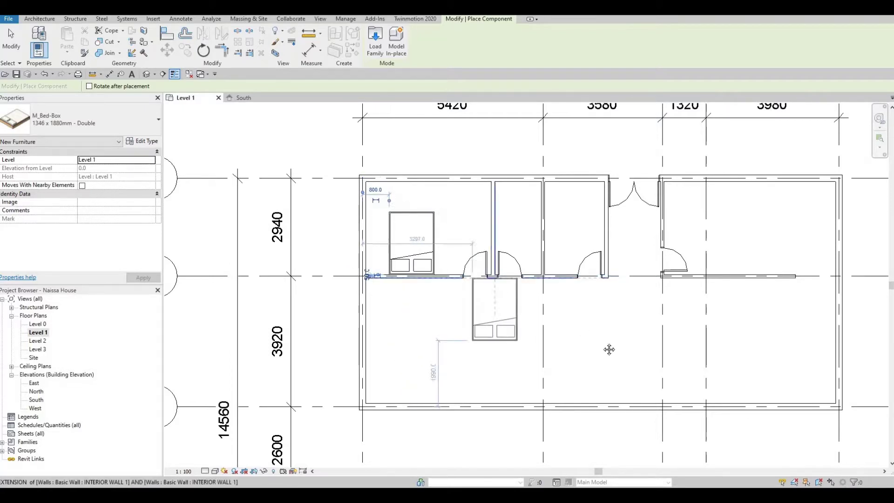
Place a second double box bed in the east bedroom against the grid B wall, 1320 mm from the room's west wall.
{"action": "middle_click_drag", "start_coordinate": [764, 241], "coordinate": [733, 250]}
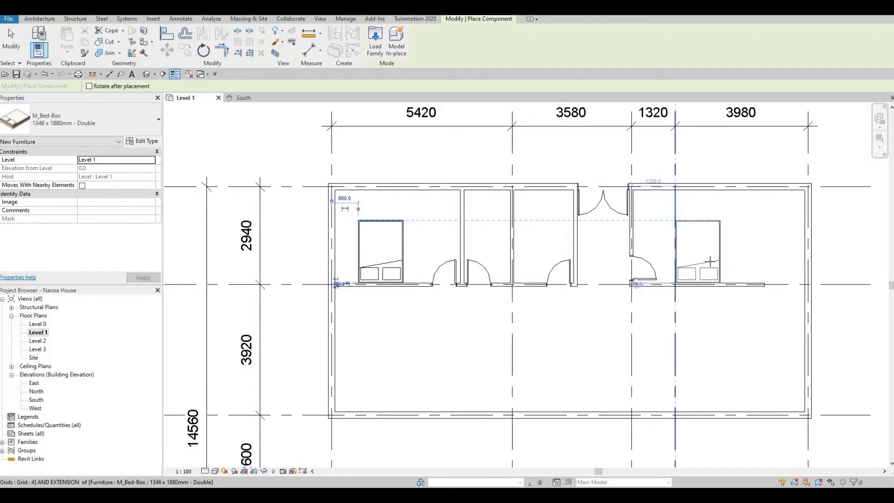
{"action": "left_click", "coordinate": [665, 349]}
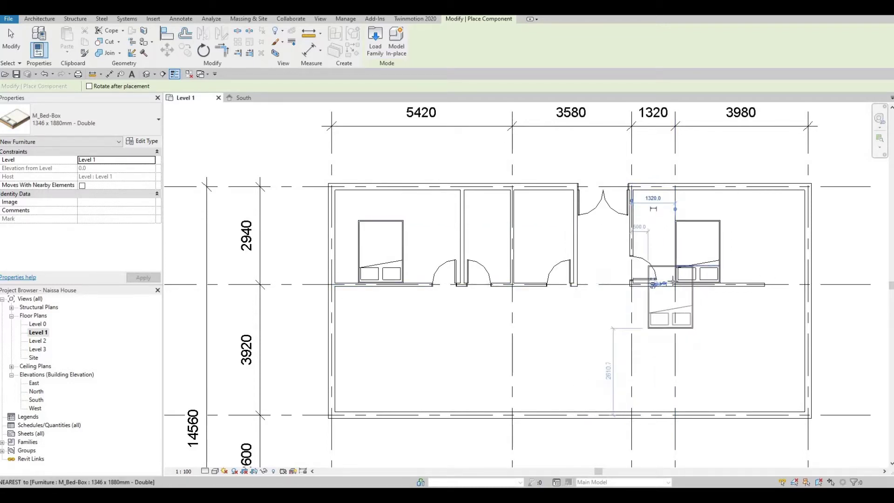
{"action": "scroll", "coordinate": [573, 305], "scroll_direction": "down", "scroll_amount": 1}
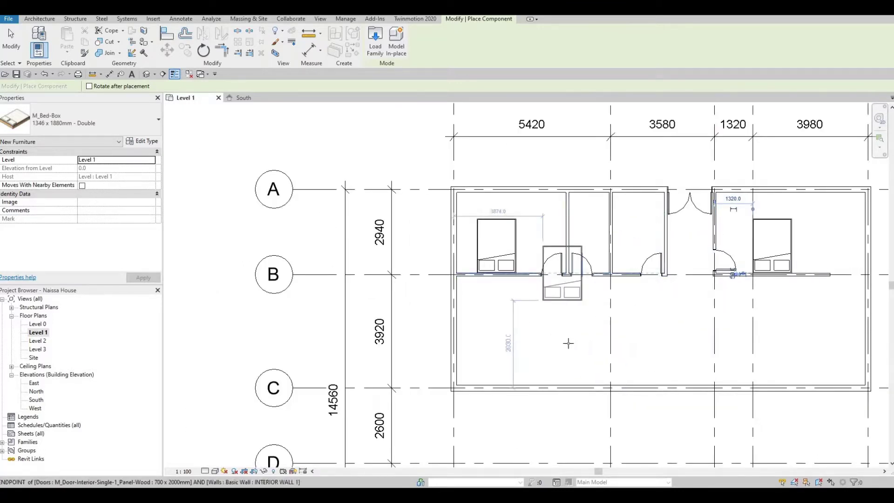
{"action": "middle_click_drag", "start_coordinate": [551, 305], "coordinate": [538, 313]}
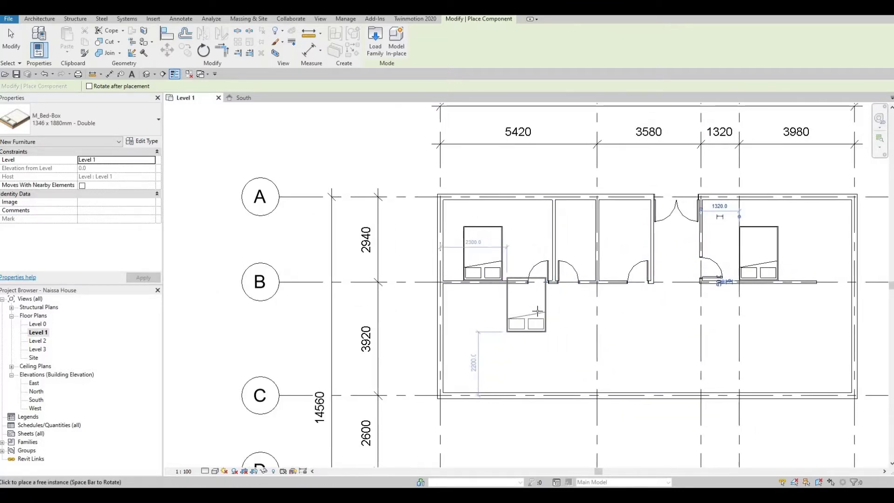
{"action": "key", "text": "Escape"}
{"action": "key", "text": "Escape"}
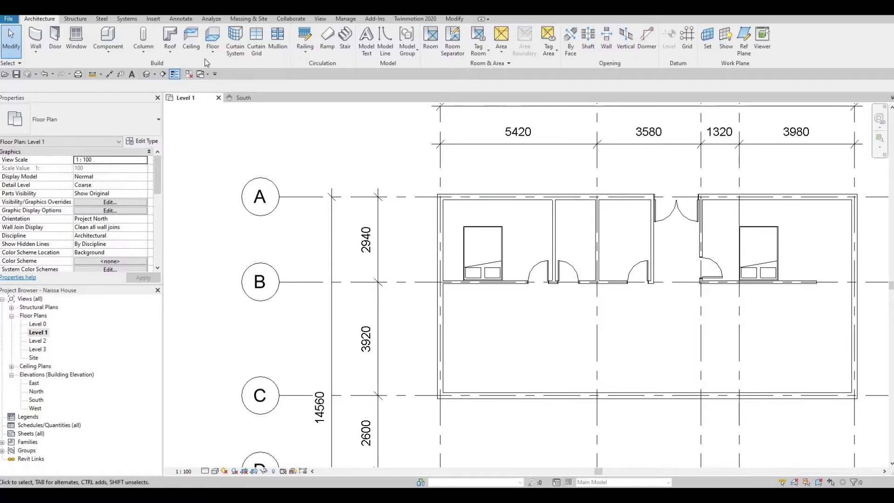
Start loading another family and browse the Canada library to the Plumbing > Architectural > Fixtures folder.
{"action": "left_click", "coordinate": [153, 18]}
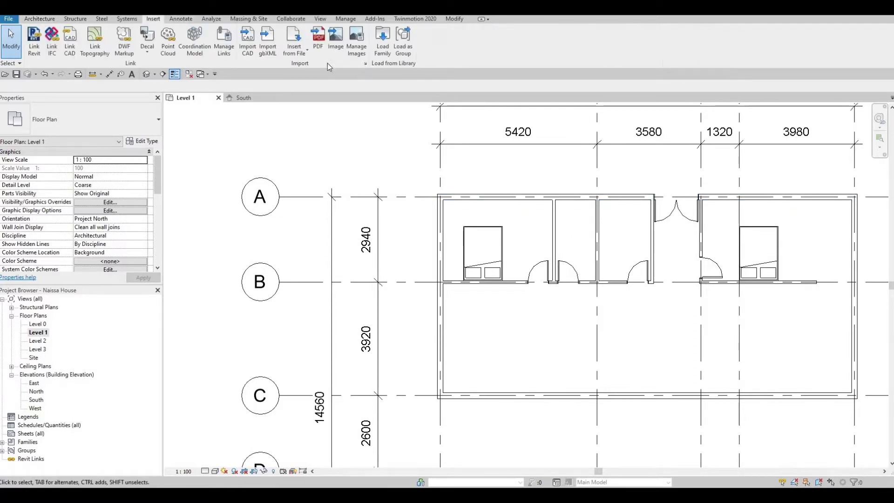
{"action": "left_click", "coordinate": [381, 47]}
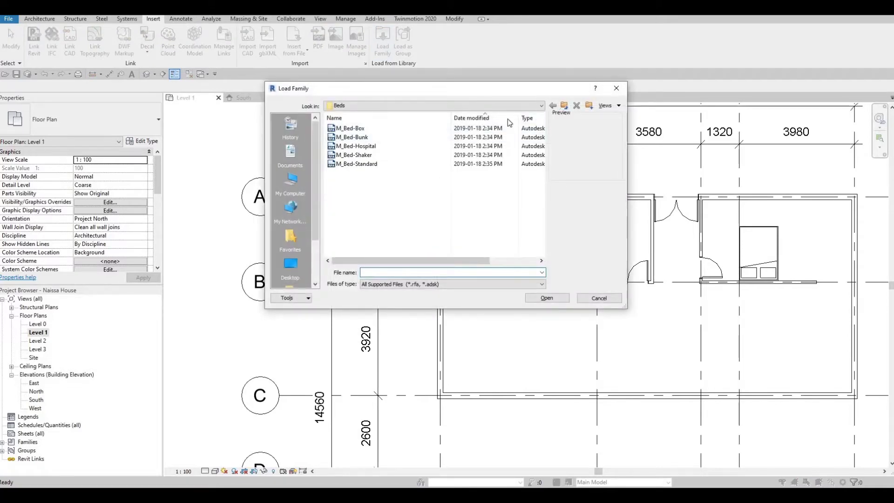
{"action": "left_click", "coordinate": [433, 106]}
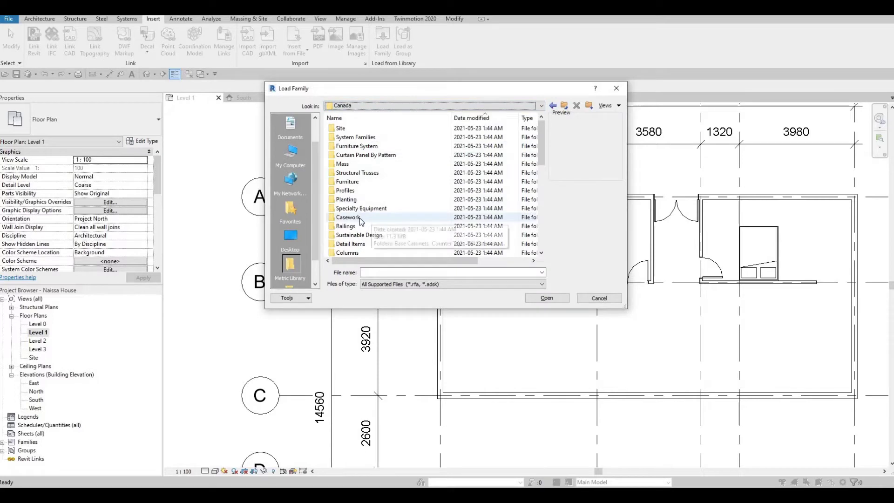
{"action": "scroll", "coordinate": [358, 226], "scroll_direction": "down", "scroll_amount": 2}
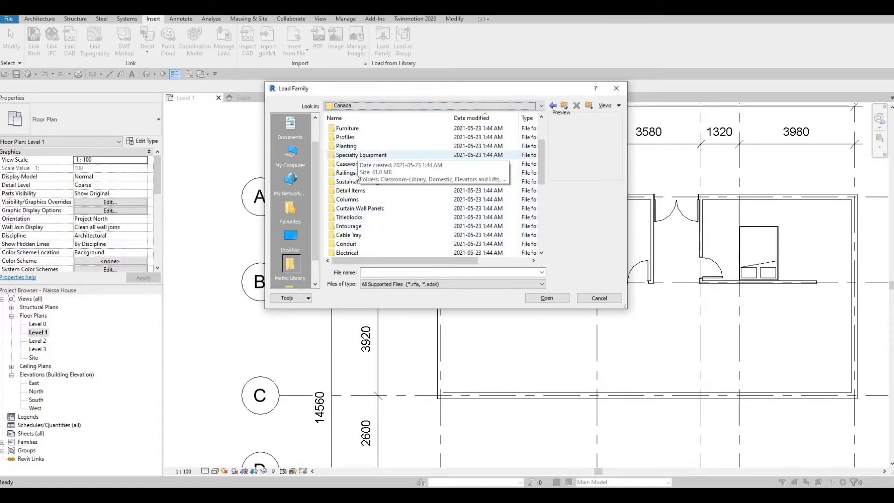
{"action": "scroll", "coordinate": [364, 236], "scroll_direction": "down", "scroll_amount": 1}
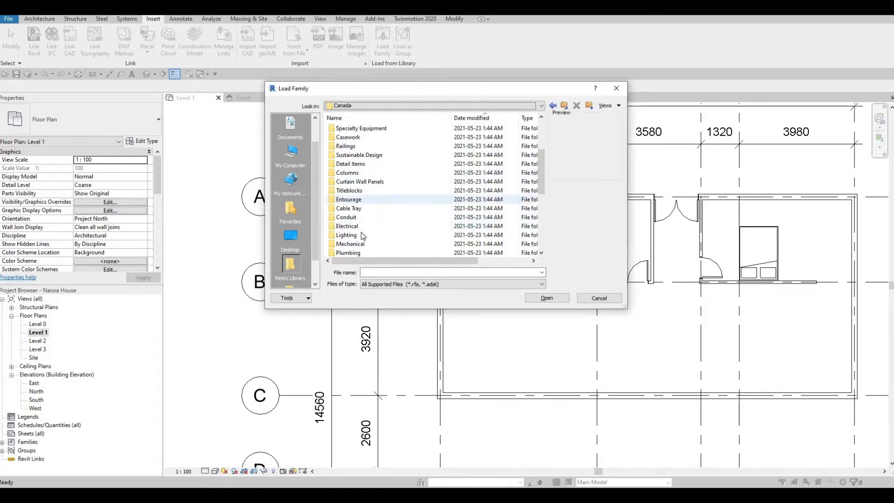
{"action": "scroll", "coordinate": [363, 235], "scroll_direction": "down", "scroll_amount": 1}
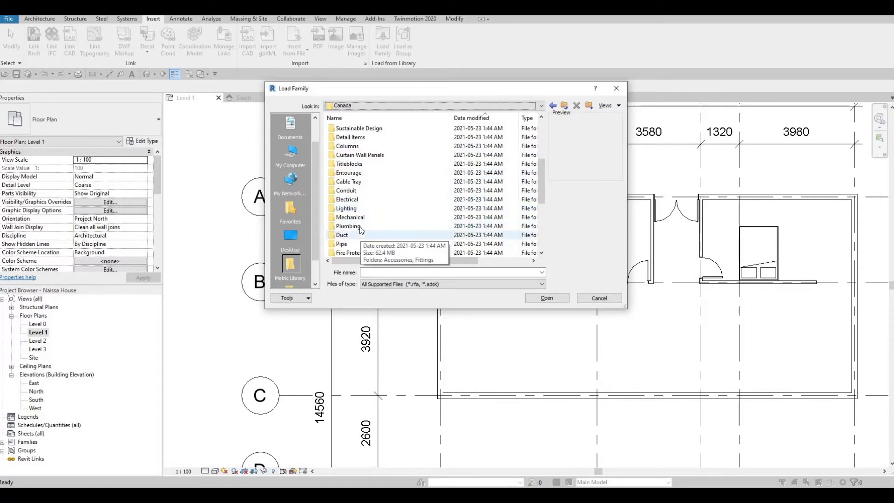
{"action": "double_click", "coordinate": [354, 226]}
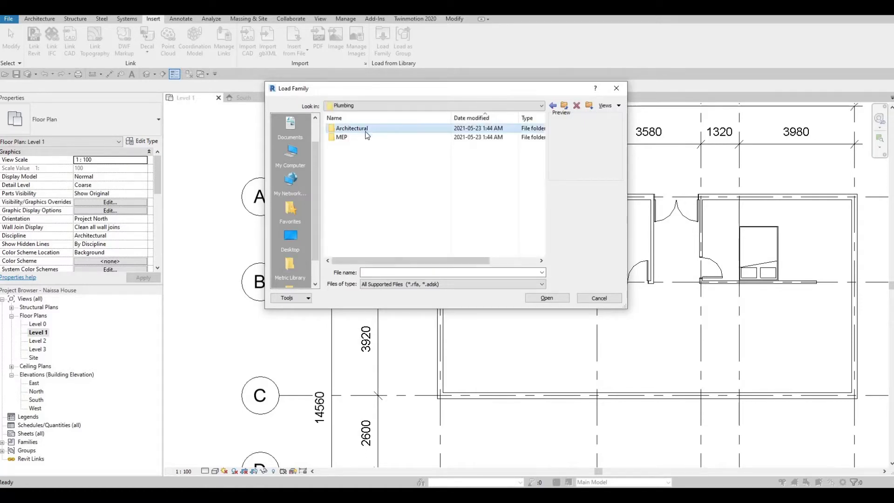
{"action": "double_click", "coordinate": [366, 130]}
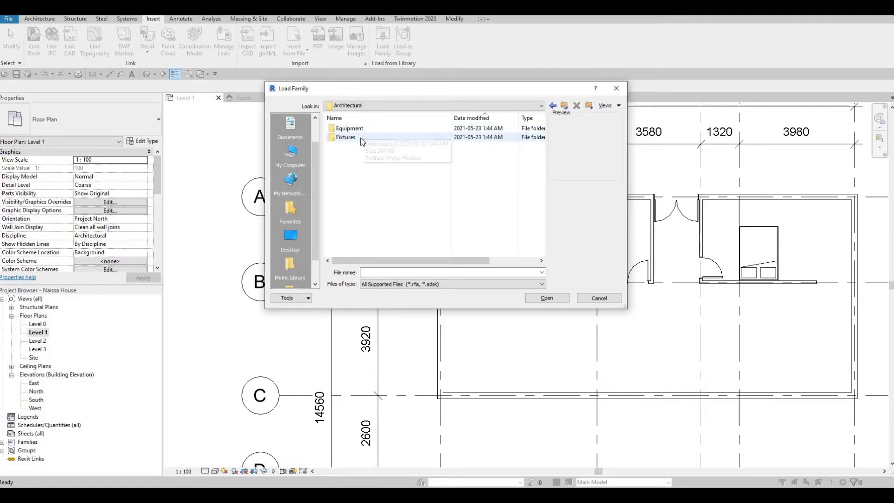
{"action": "double_click", "coordinate": [361, 138]}
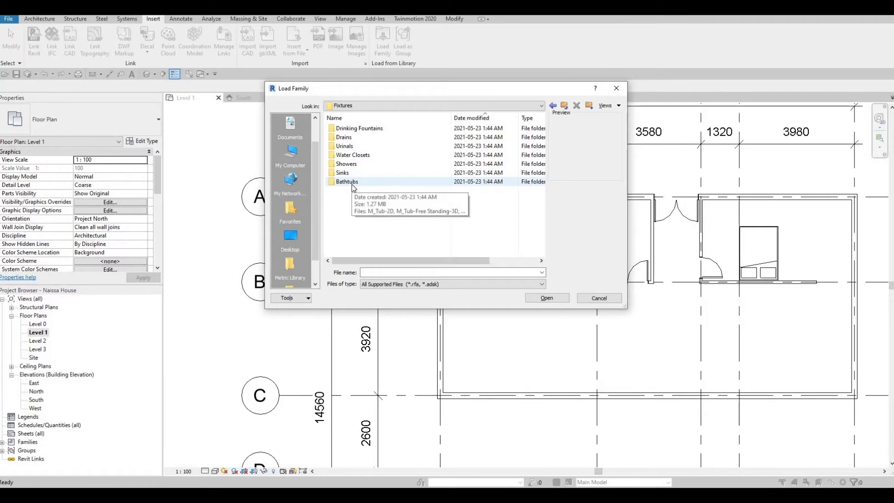
Load the M_Tub-Rectangular-2D family from the Bathtubs folder.
{"action": "double_click", "coordinate": [352, 185]}
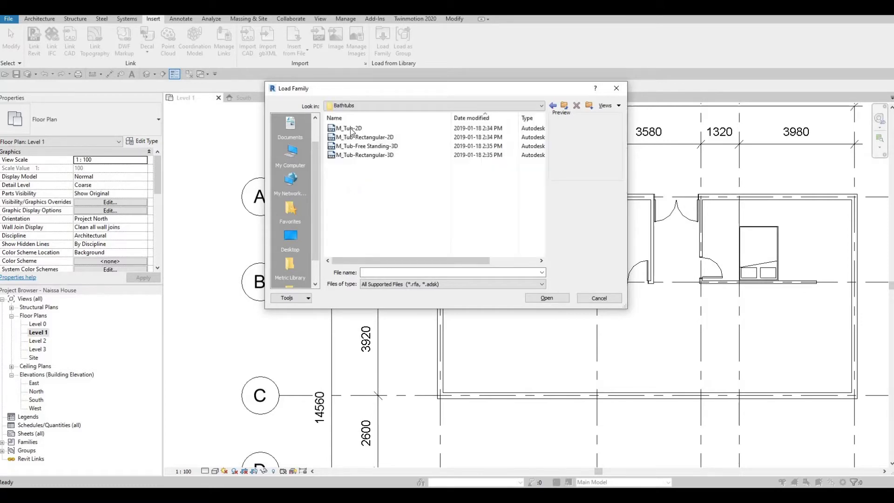
{"action": "left_click", "coordinate": [357, 129]}
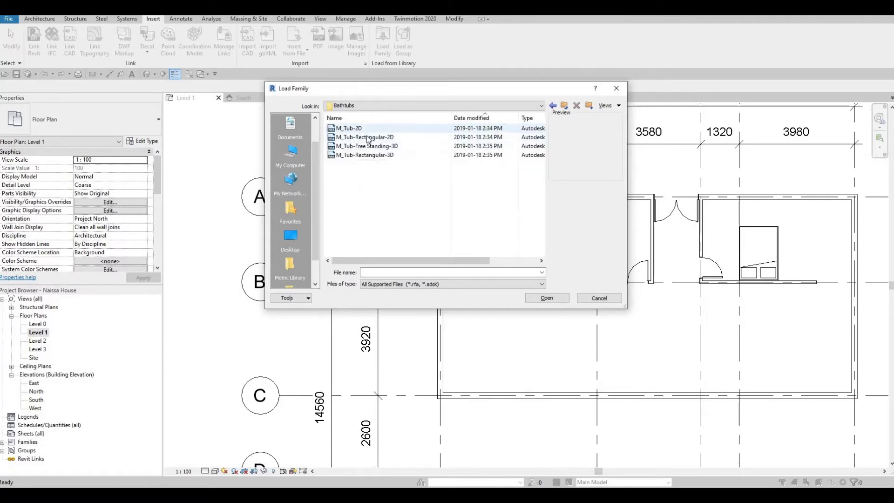
{"action": "left_click", "coordinate": [365, 137]}
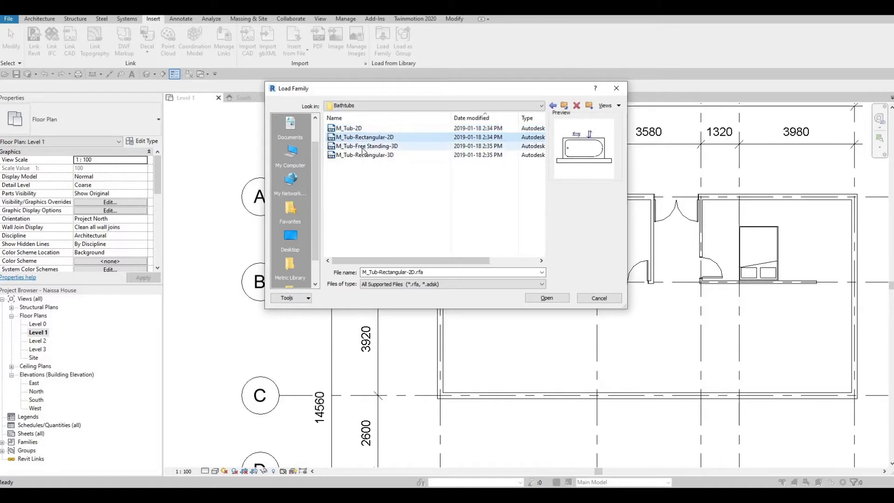
{"action": "left_click", "coordinate": [548, 298]}
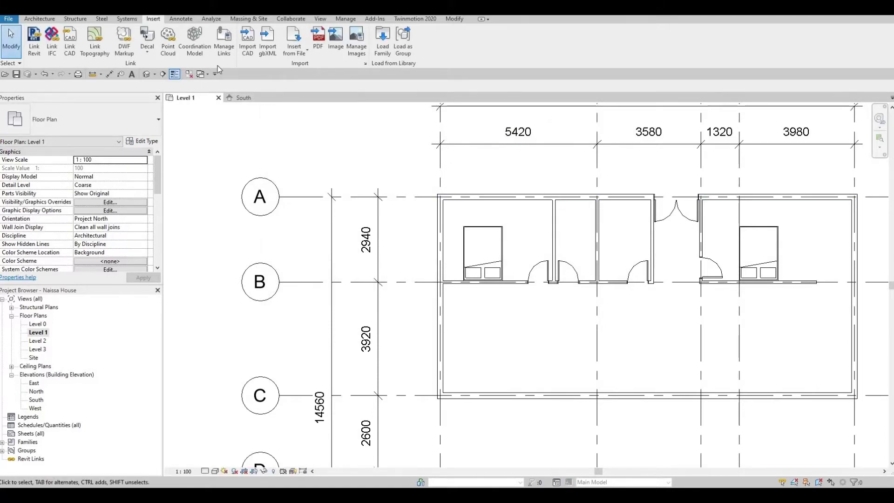
Place the M_Tub-Rectangular-2D on the grid A wall of the small room beside the double entrance door, centred 950 mm from each side wall.
{"action": "key", "text": "c"}
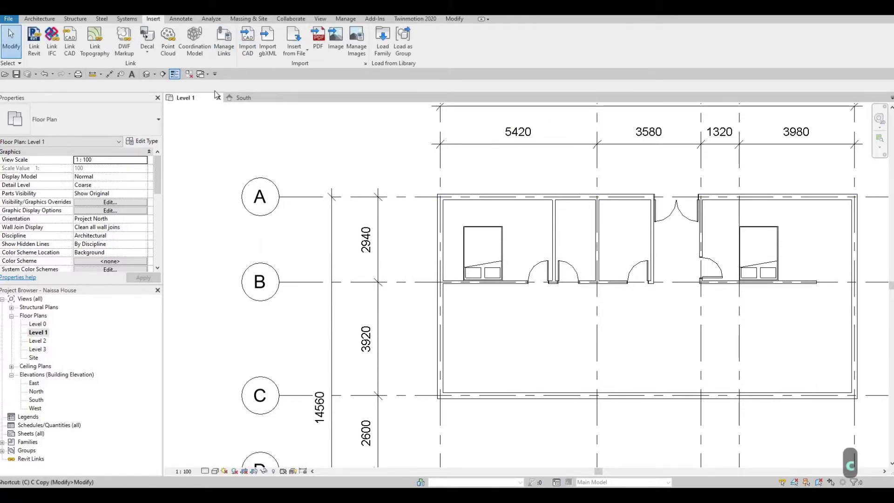
{"action": "key", "text": "m"}
{"action": "left_click", "coordinate": [39, 20]}
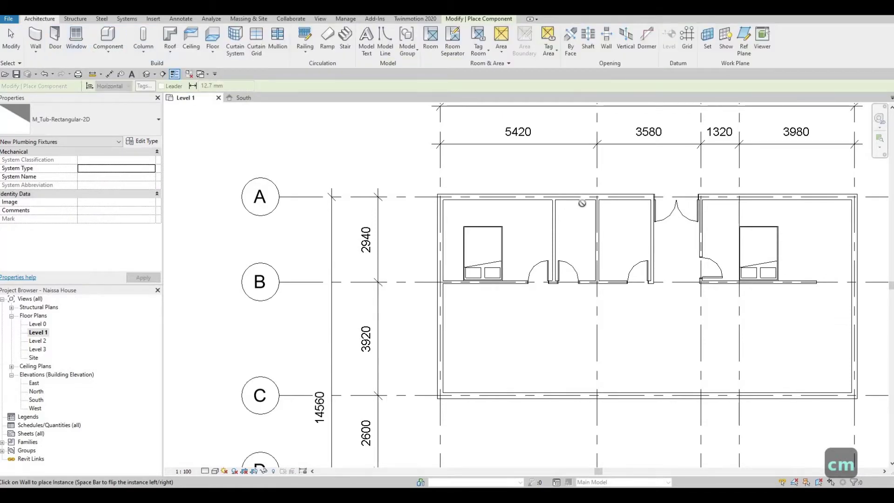
{"action": "scroll", "coordinate": [622, 201], "scroll_direction": "up", "scroll_amount": 1}
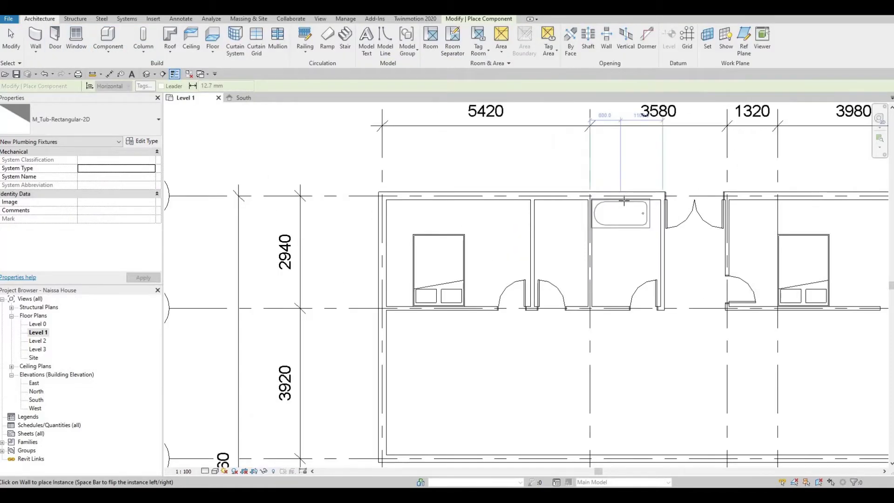
{"action": "scroll", "coordinate": [624, 201], "scroll_direction": "up", "scroll_amount": 1}
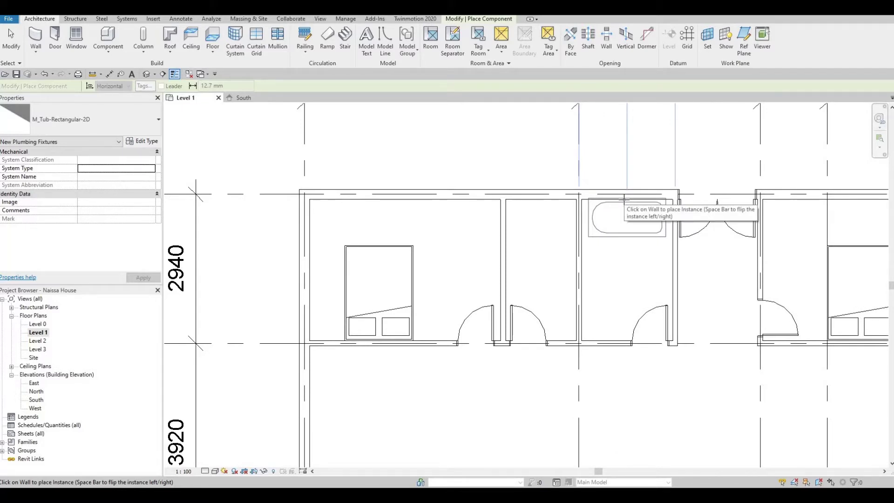
{"action": "left_click", "coordinate": [624, 201]}
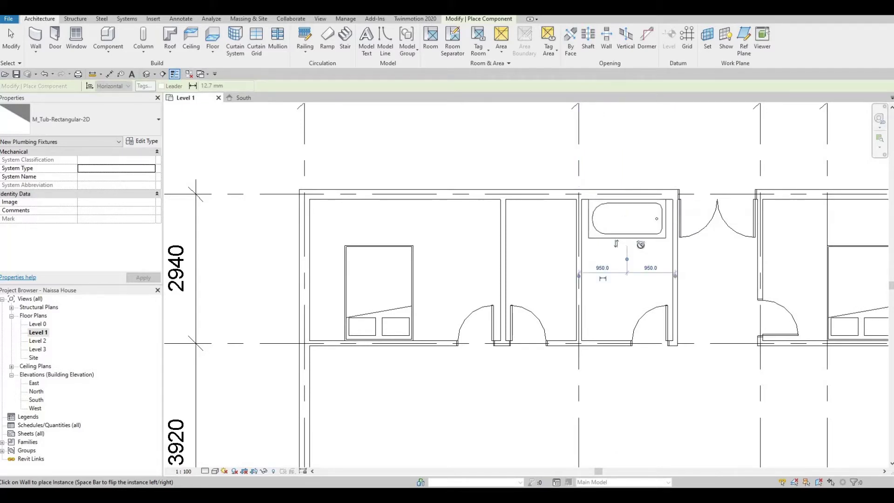
Flip the placed bathtub so its drain is at the west end, and finish placing components.
{"action": "left_click", "coordinate": [640, 244]}
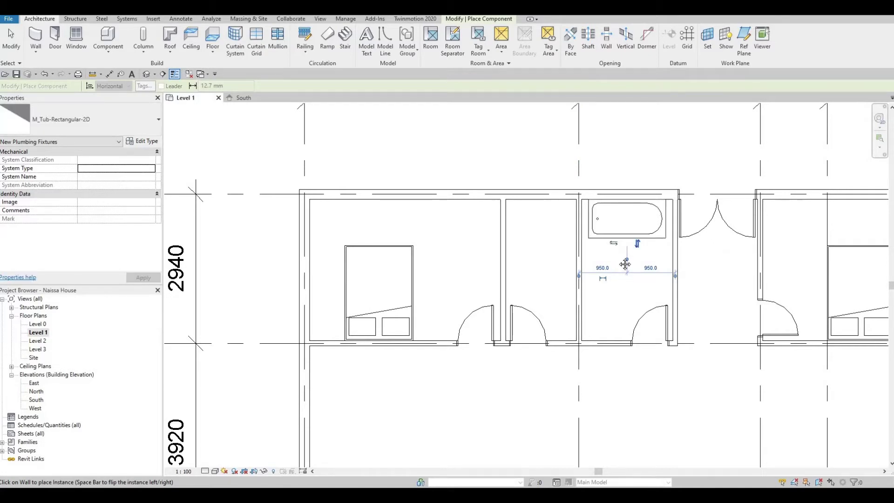
{"action": "middle_click_drag", "start_coordinate": [624, 285], "coordinate": [608, 238]}
{"action": "key", "text": "Escape"}
{"action": "key", "text": "Escape"}
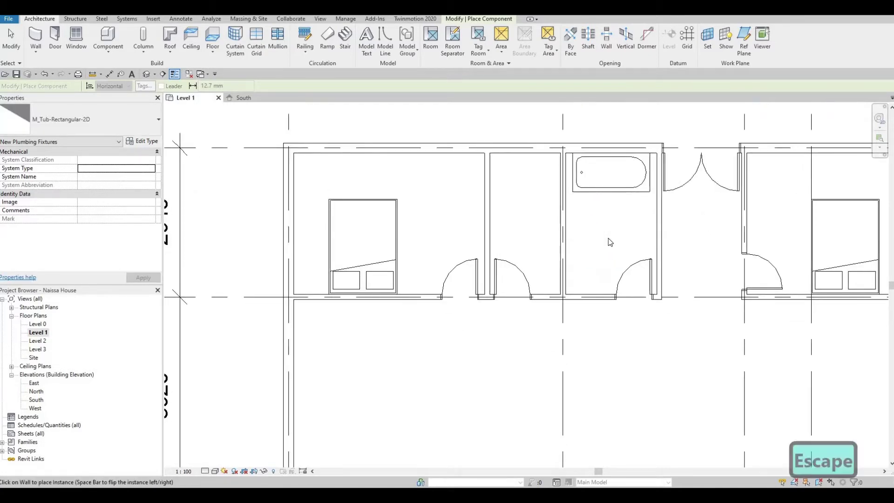
{"action": "middle_click_drag", "start_coordinate": [538, 207], "coordinate": [527, 213]}
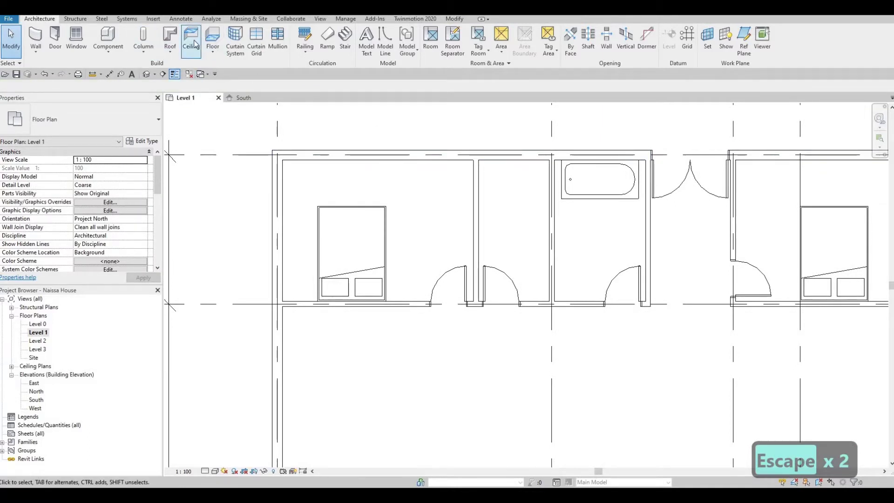
Load the M_Toilet-Domestic-2D family from the Water Closets folder of the plumbing fixtures library.
{"action": "scroll", "coordinate": [256, 45], "scroll_direction": "down", "scroll_amount": 4}
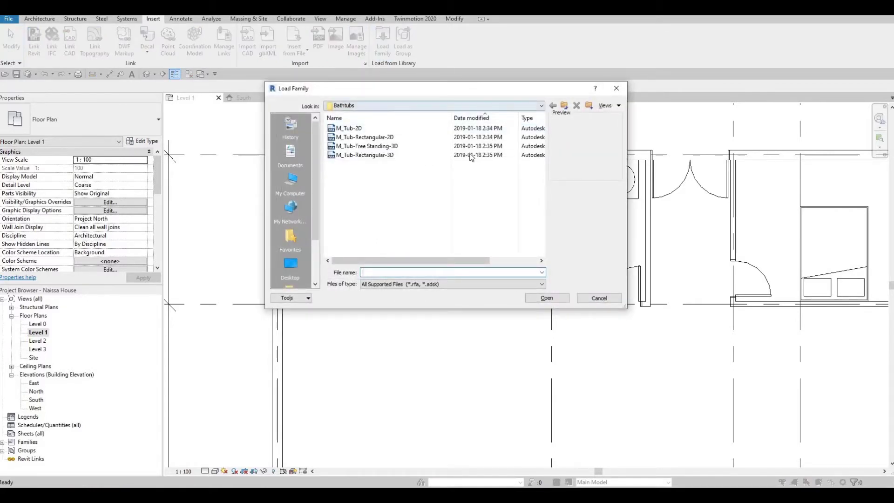
{"action": "left_click", "coordinate": [541, 105]}
{"action": "left_click", "coordinate": [452, 152]}
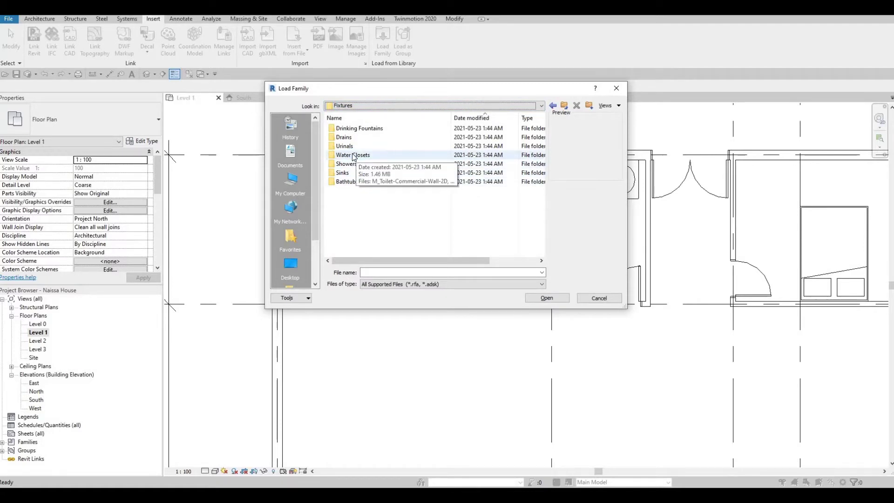
{"action": "double_click", "coordinate": [372, 155]}
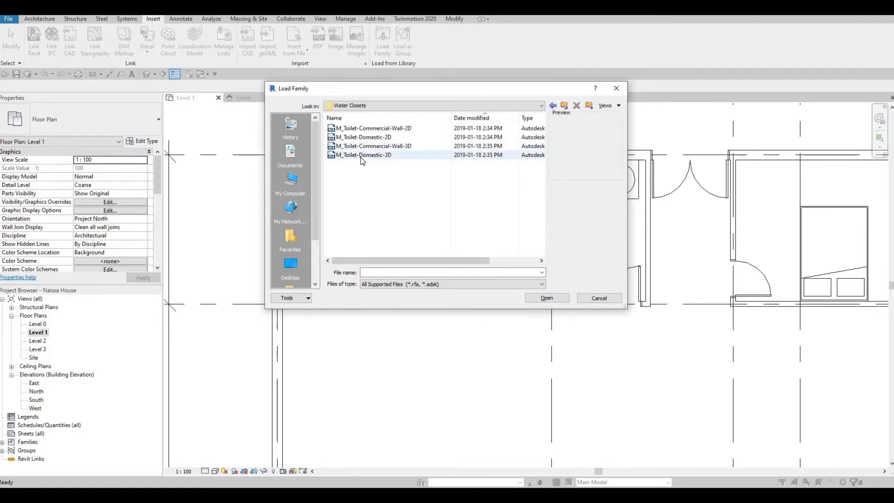
{"action": "left_click", "coordinate": [362, 155]}
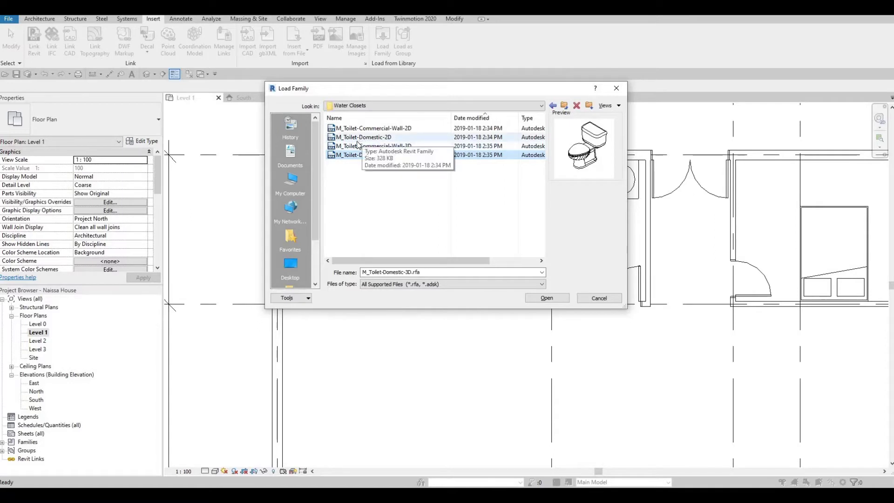
{"action": "left_click", "coordinate": [355, 138]}
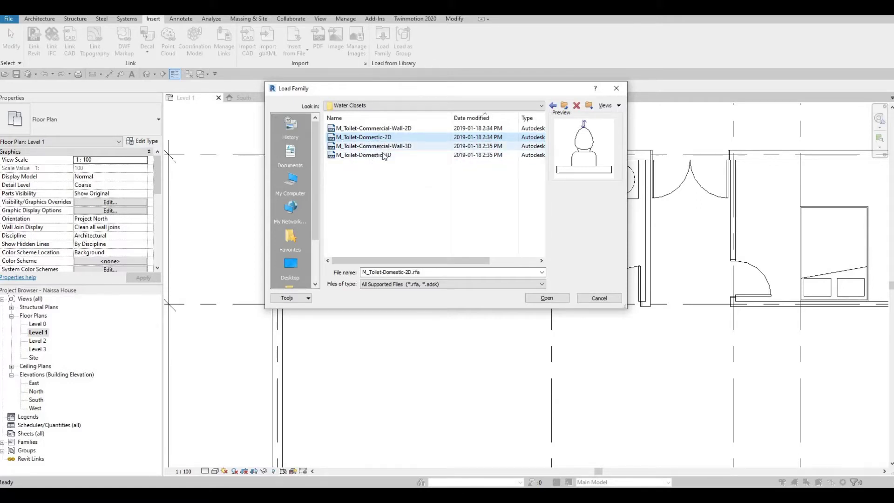
{"action": "left_click", "coordinate": [533, 300]}
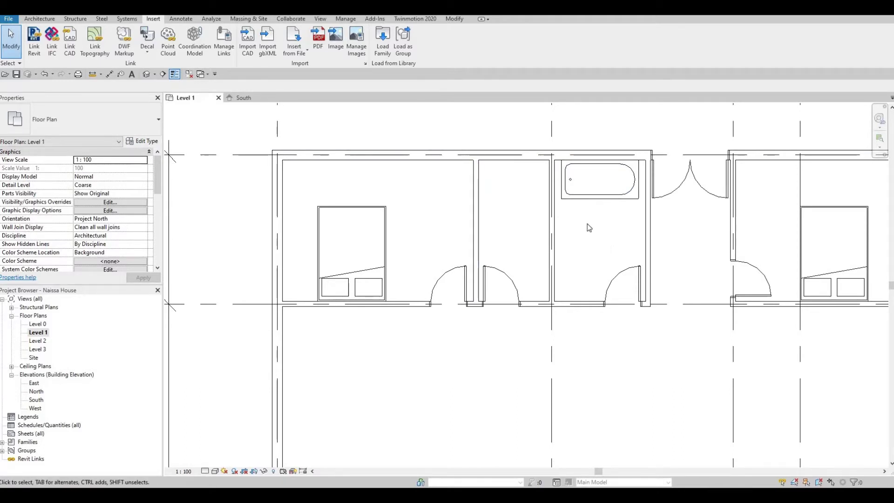
Place the M_Toilet-Domestic-2D on the bathroom's west wall below the bathtub, about 1300 mm from grid A and 1640 mm from grid B.
{"action": "key", "text": "c"}
{"action": "key", "text": "m"}
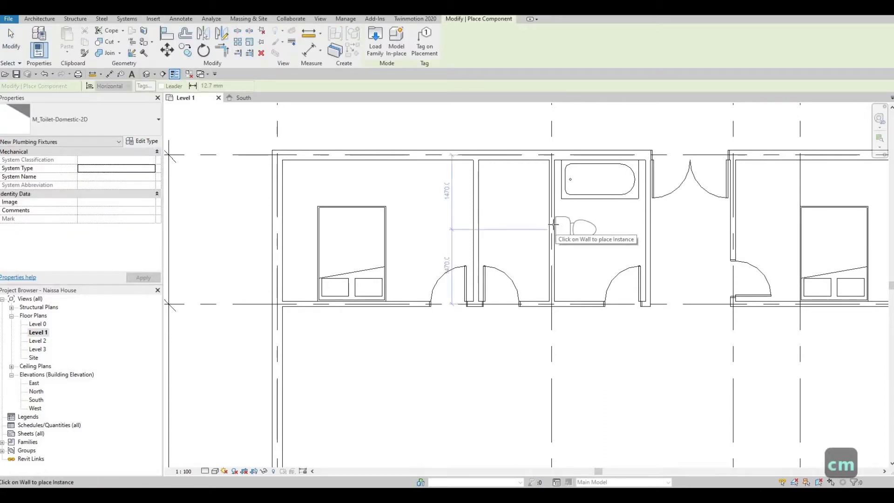
{"action": "left_click", "coordinate": [40, 19]}
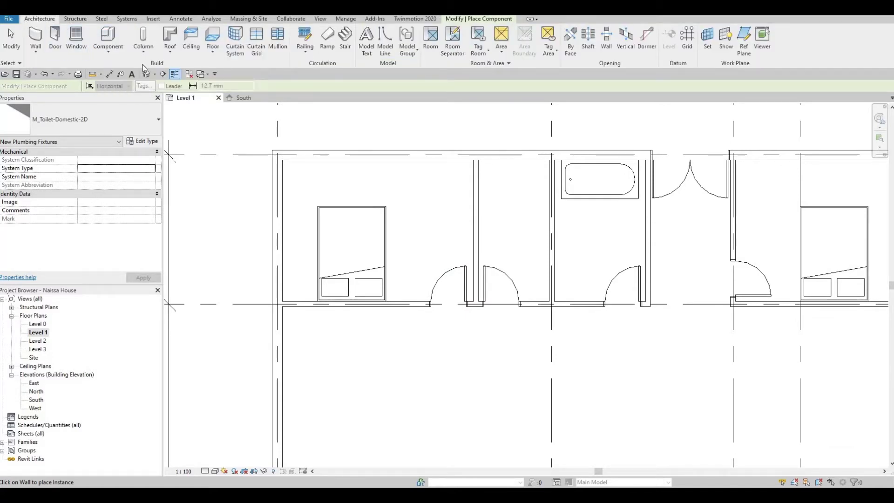
{"action": "left_click", "coordinate": [555, 222]}
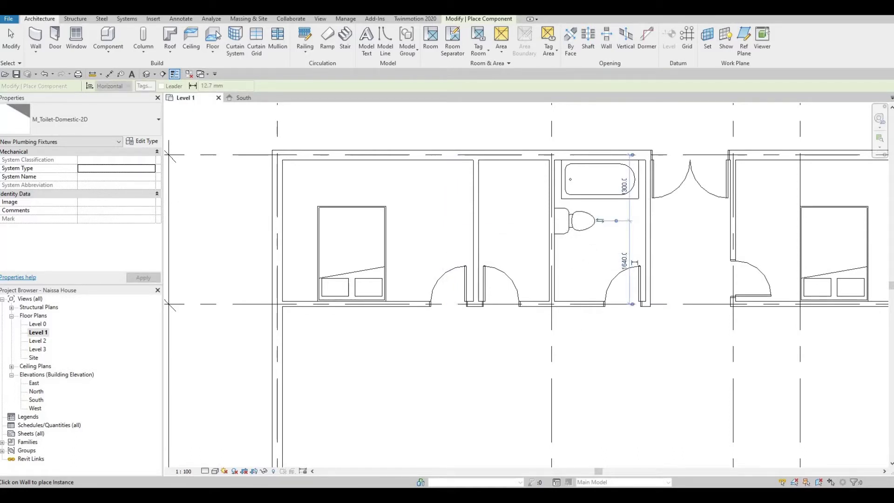
{"action": "key", "text": "Escape"}
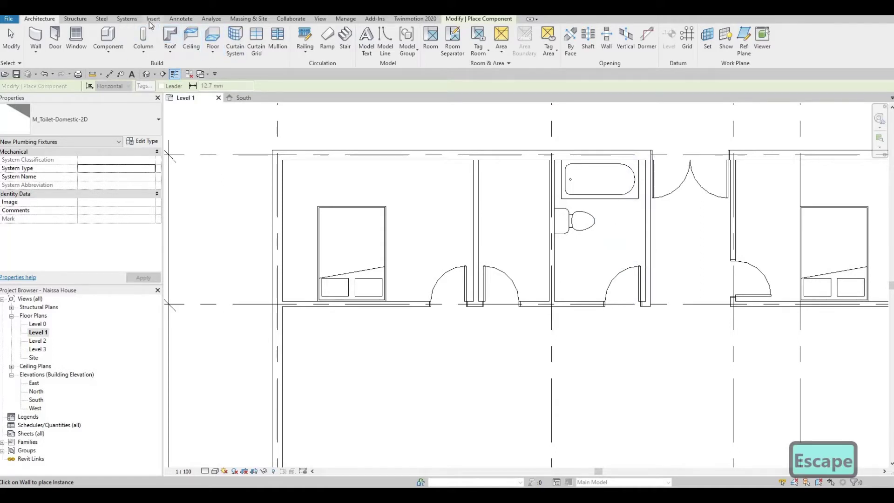
Load the M_Sink Vanity-Square family from the Sinks folder of the plumbing fixtures library.
{"action": "left_click", "coordinate": [151, 18]}
{"action": "left_click", "coordinate": [381, 46]}
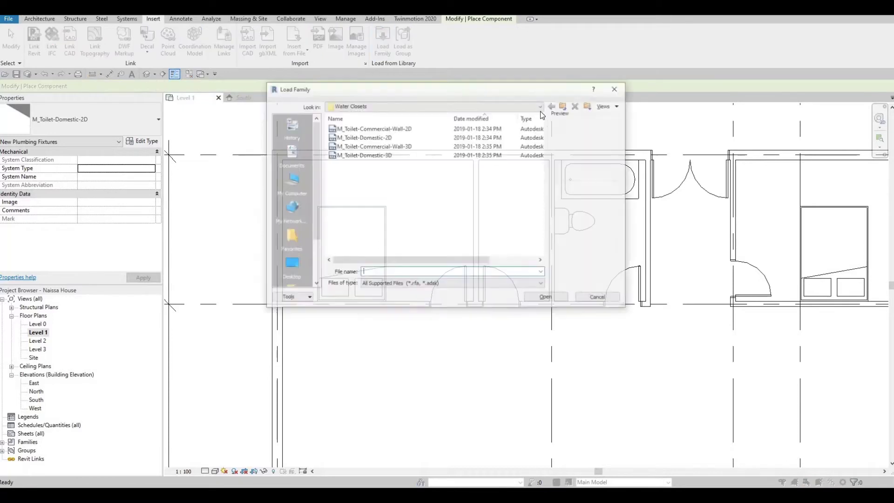
{"action": "left_click", "coordinate": [541, 106]}
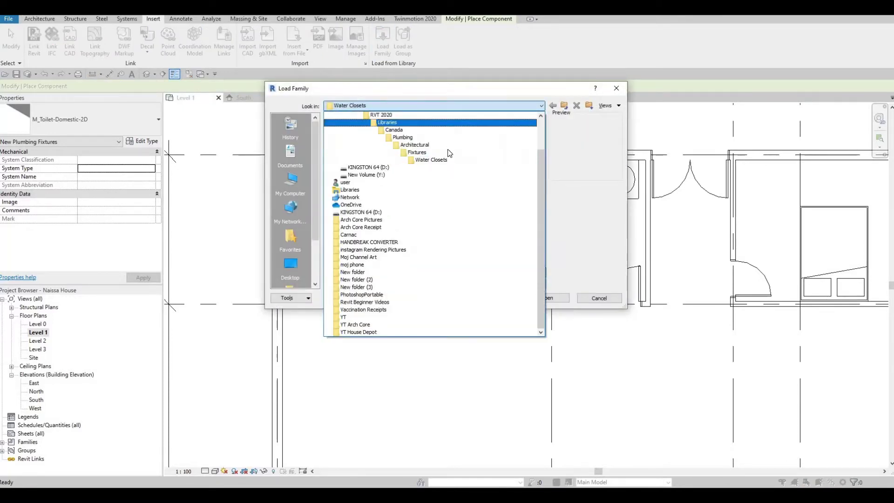
{"action": "left_click", "coordinate": [398, 152]}
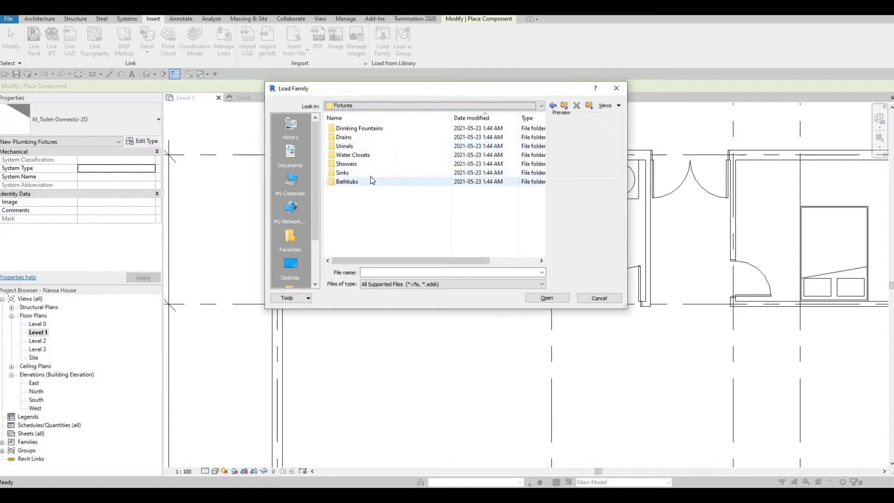
{"action": "double_click", "coordinate": [352, 173]}
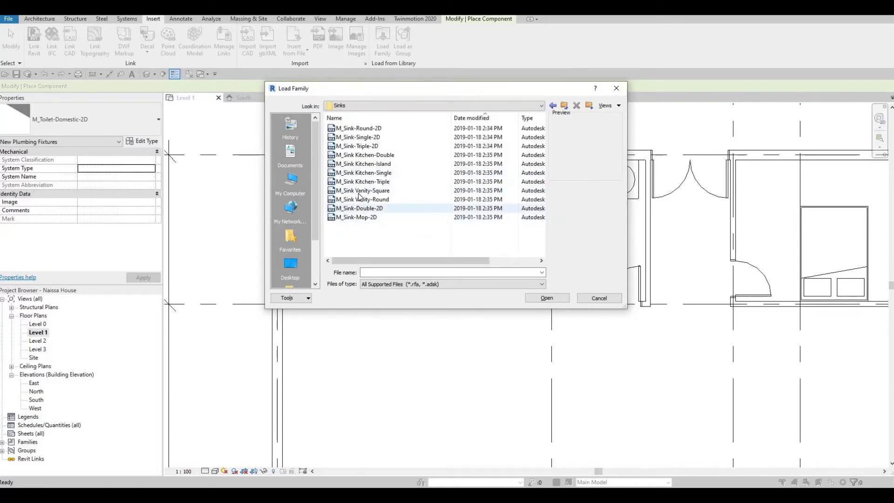
{"action": "left_click", "coordinate": [361, 199]}
{"action": "left_click", "coordinate": [361, 191]}
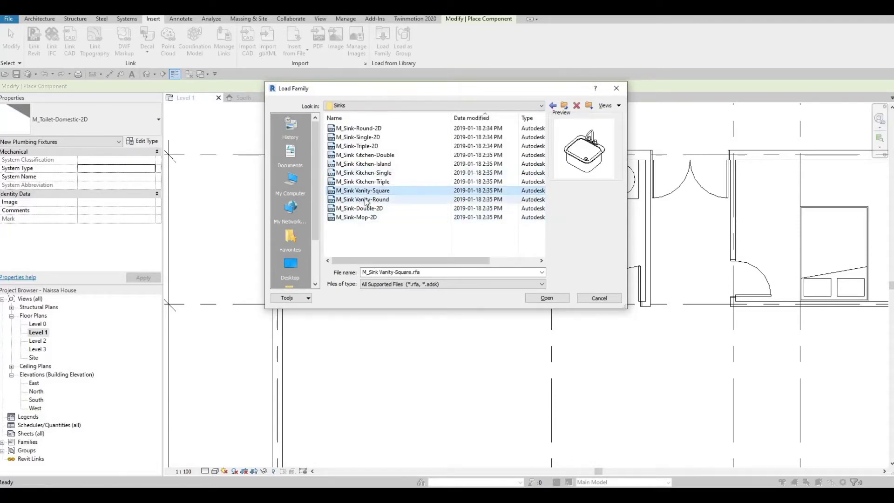
{"action": "left_click", "coordinate": [546, 300]}
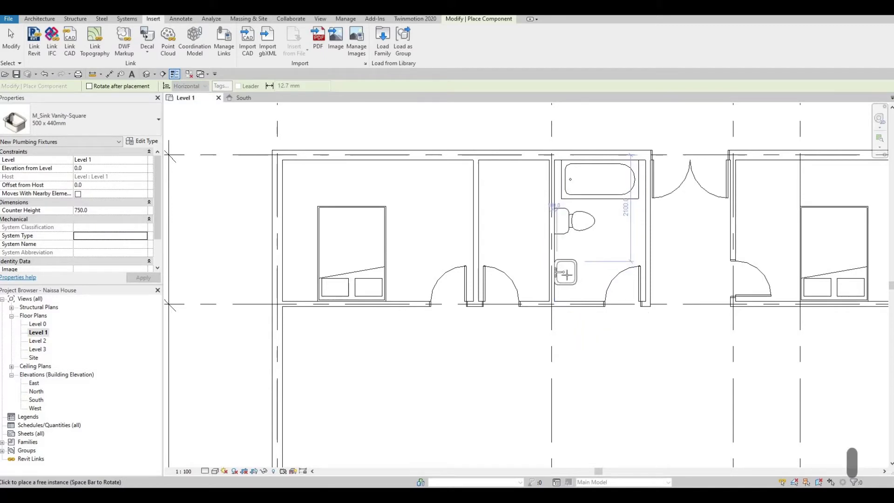
Place the 500 x 440mm M_Sink Vanity-Square near the bathroom's west wall below the toilet, its upper edge about 2200 mm from grid A.
{"action": "left_click", "coordinate": [567, 275]}
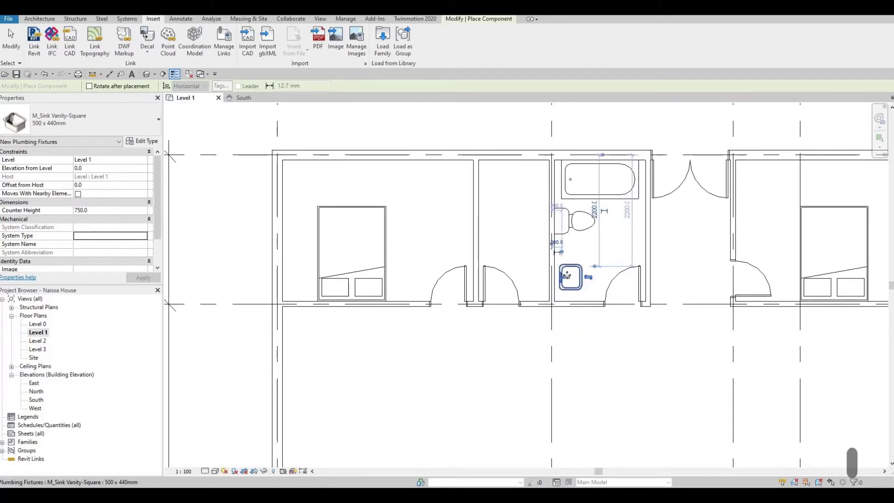
{"action": "key", "text": "Escape"}
{"action": "key", "text": "Escape"}
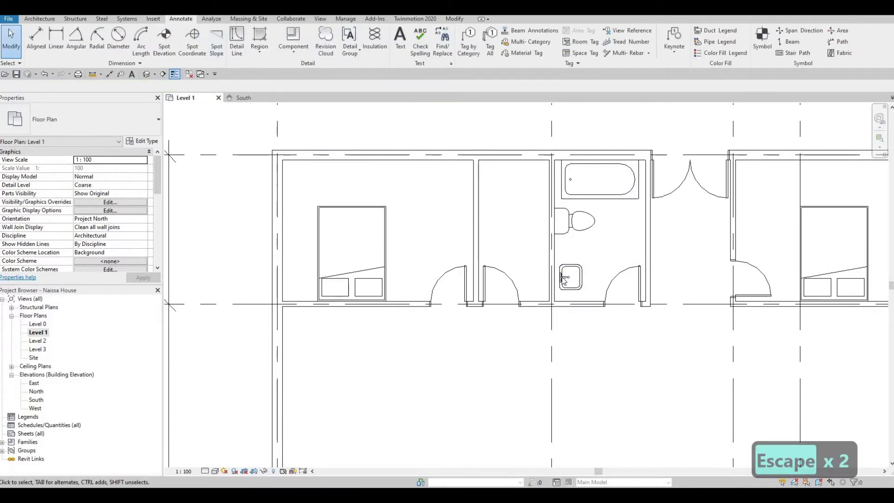
Draw an L-shaped counter outline around the sink with Thin Lines detail lines, about 650 mm wide and reaching about 1150 mm from grid B.
{"action": "left_click", "coordinate": [236, 41]}
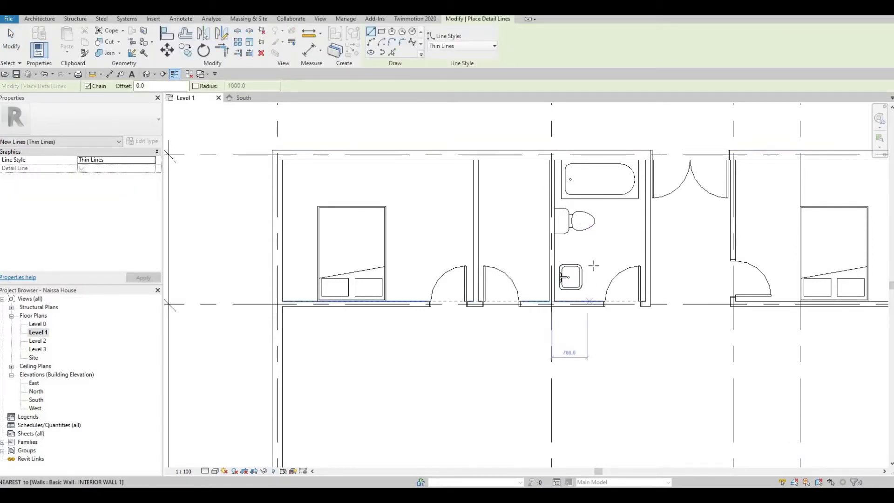
{"action": "left_click", "coordinate": [588, 302]}
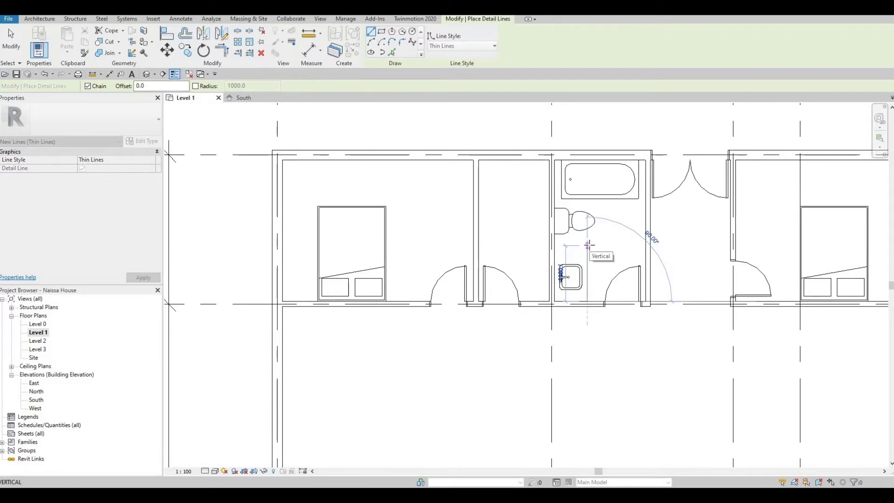
{"action": "left_click", "coordinate": [572, 246]}
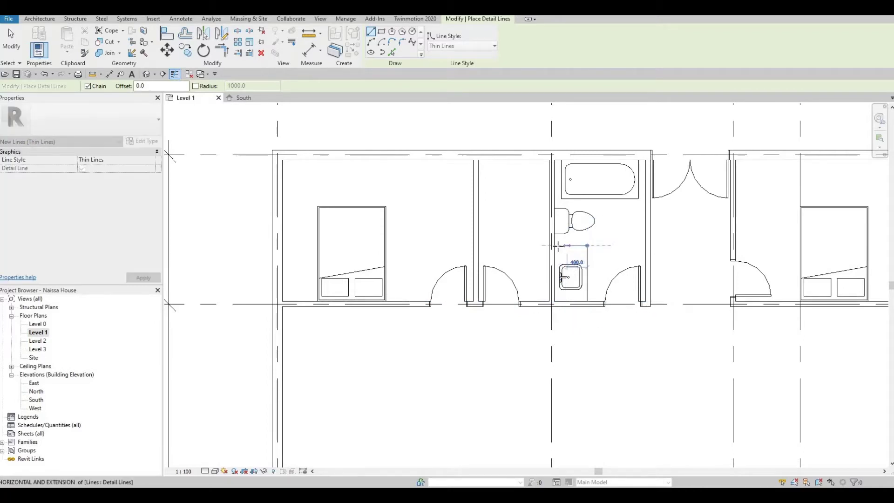
{"action": "left_click", "coordinate": [555, 246]}
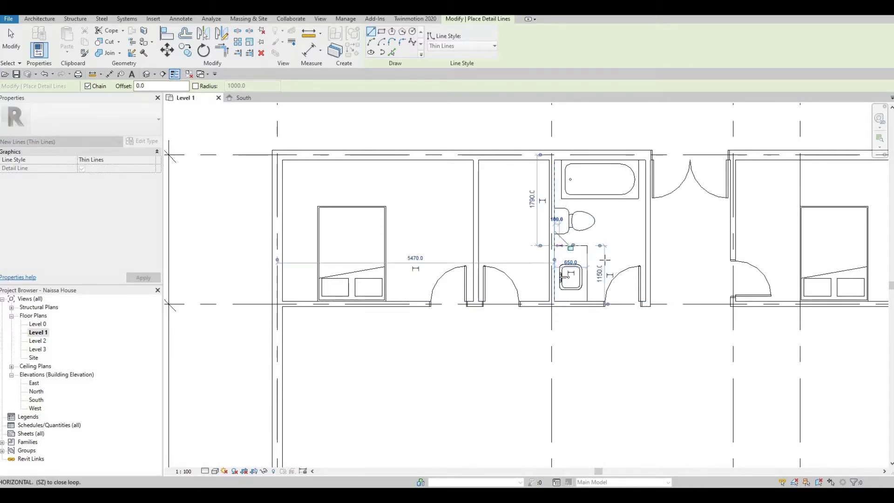
{"action": "key", "text": "Escape"}
{"action": "key", "text": "Escape"}
Nudge the sink within the counter so its upper edge sits about 370 mm from the counter's upper line.
{"action": "left_click", "coordinate": [582, 288]}
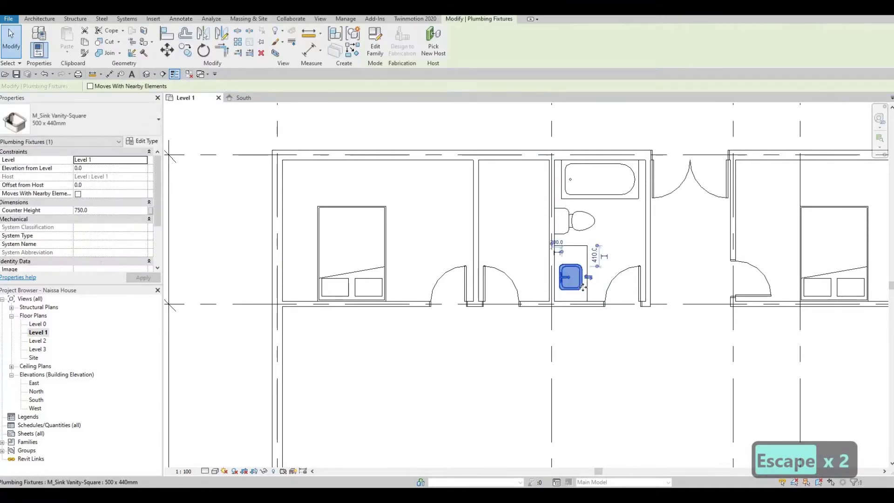
{"action": "key", "text": "Up"}
{"action": "key", "text": "Left"}
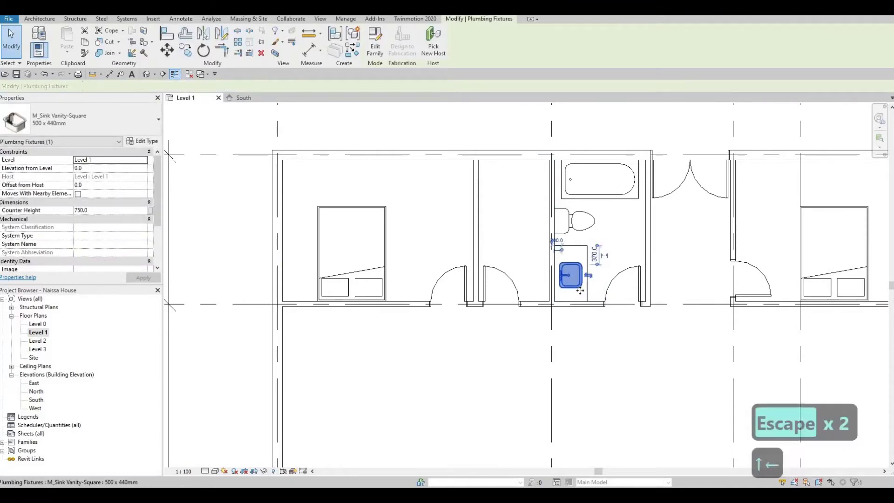
{"action": "key", "text": "Right"}
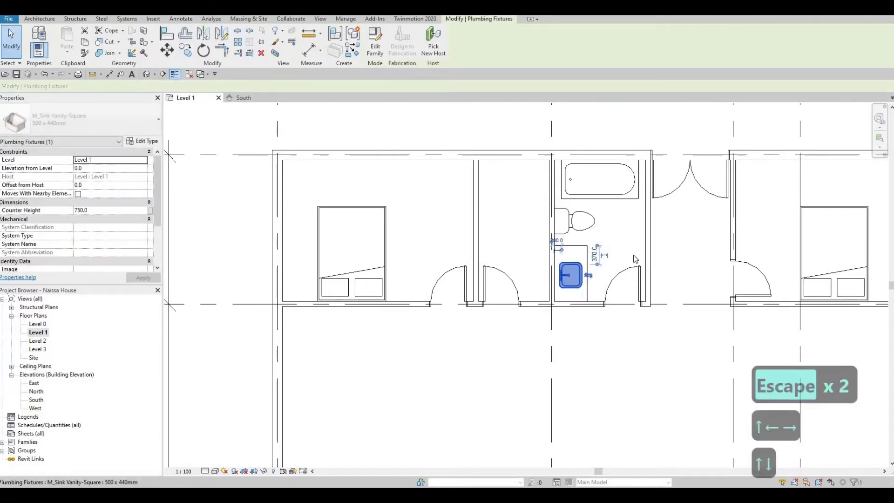
{"action": "key", "text": "Up"}
{"action": "key", "text": "Down"}
{"action": "key", "text": "Escape"}
{"action": "key", "text": "Escape"}
{"action": "key", "text": "Escape"}
Draw an L-shaped closet enclosure in the west bedroom with INTERIOR WALL 1, 800 mm out from the partition and about 1690 mm up to the exterior wall.
{"action": "scroll", "coordinate": [609, 172], "scroll_direction": "down", "scroll_amount": 2}
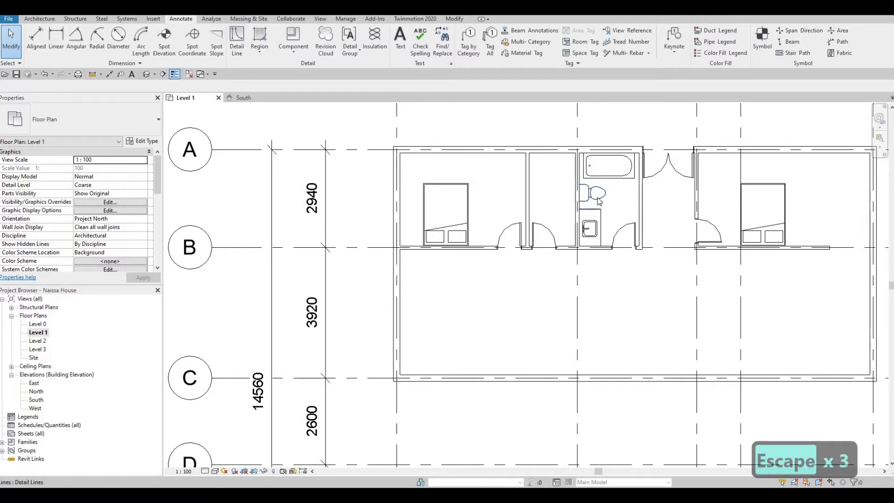
{"action": "middle_click_drag", "start_coordinate": [512, 261], "coordinate": [490, 266]}
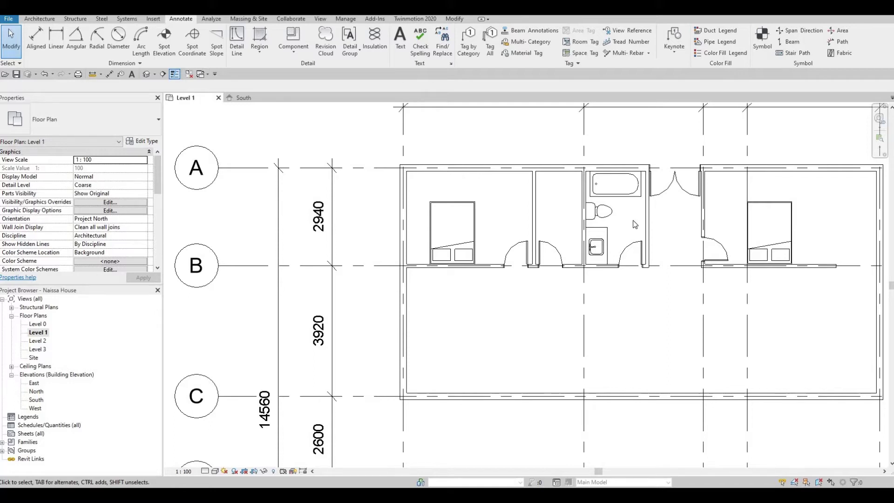
{"action": "key", "text": "F1"}
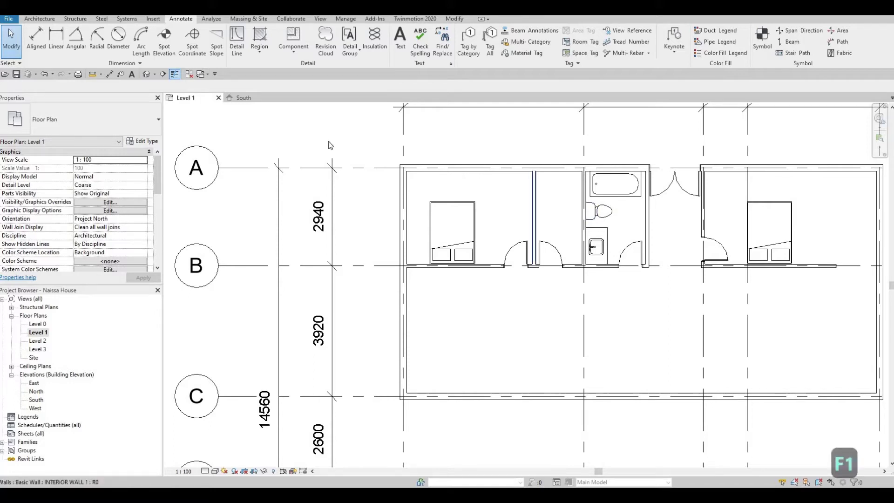
{"action": "left_click", "coordinate": [533, 205]}
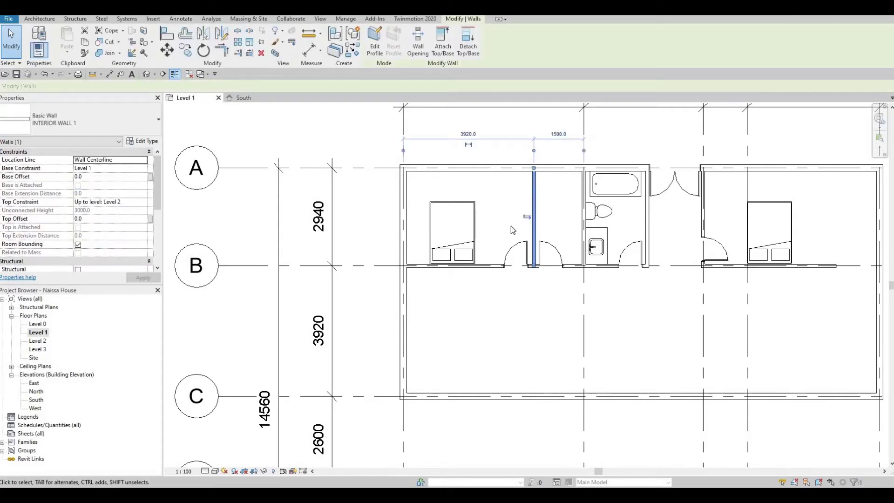
{"action": "key", "text": "c"}
{"action": "key", "text": "s"}
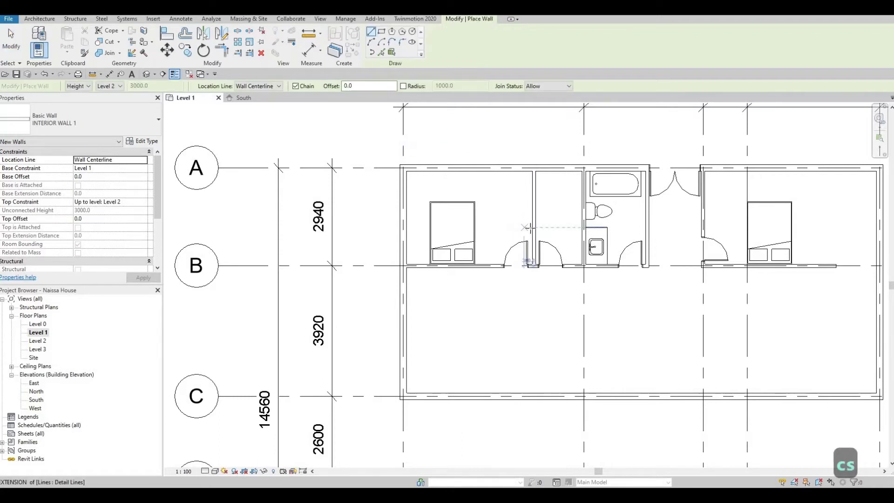
{"action": "left_click", "coordinate": [511, 229]}
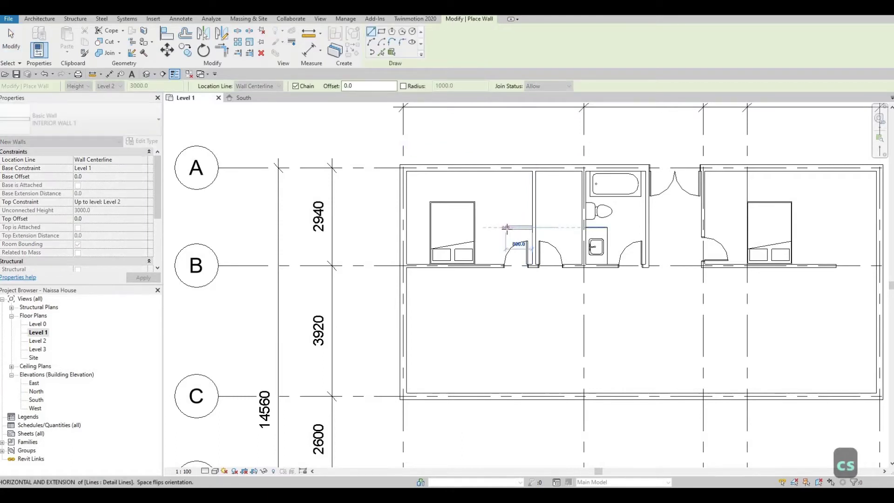
{"action": "scroll", "coordinate": [507, 228], "scroll_direction": "up", "scroll_amount": 2}
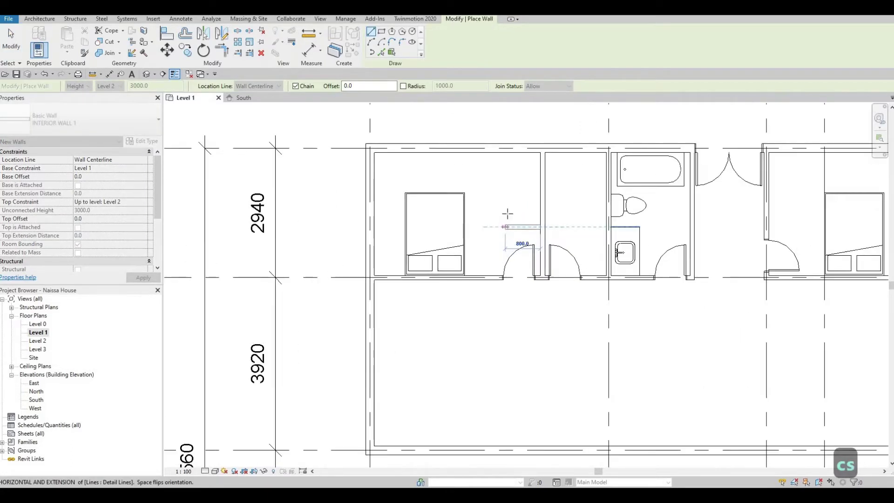
{"action": "left_click", "coordinate": [506, 228]}
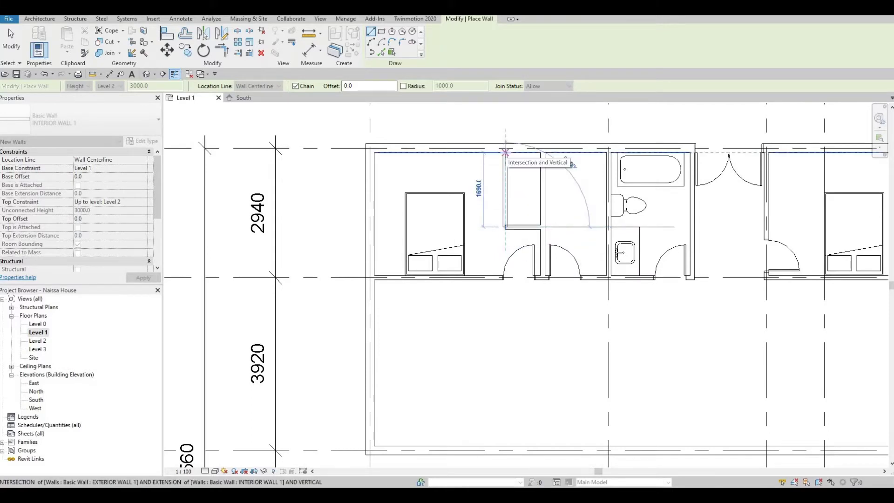
{"action": "left_click", "coordinate": [505, 152]}
{"action": "key", "text": "Escape"}
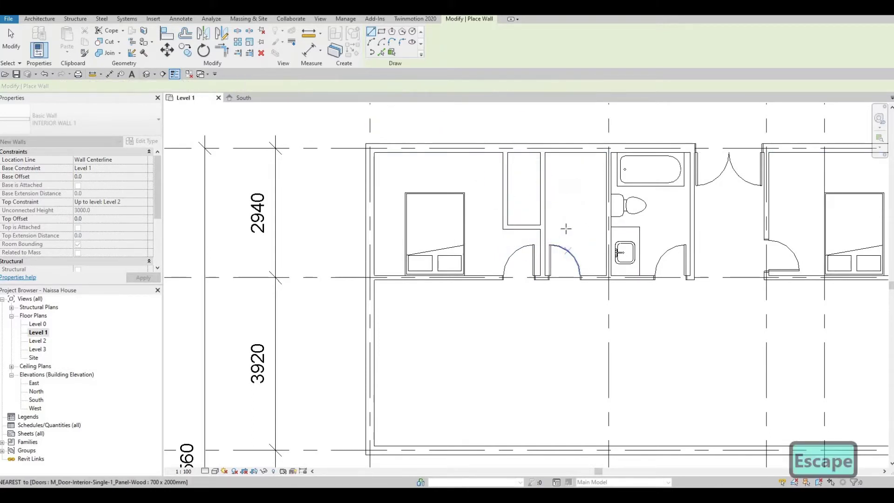
{"action": "scroll", "coordinate": [585, 208], "scroll_direction": "down", "scroll_amount": 2}
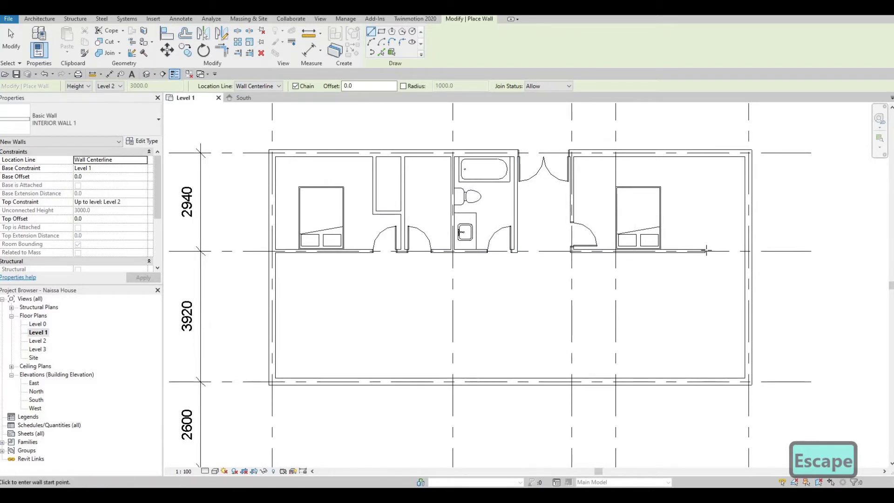
Draw the east bedroom's side wall up to the exterior wall with INTERIOR WALL 1, plus a 1300 mm cross wall to the east exterior wall.
{"action": "left_click", "coordinate": [705, 251]}
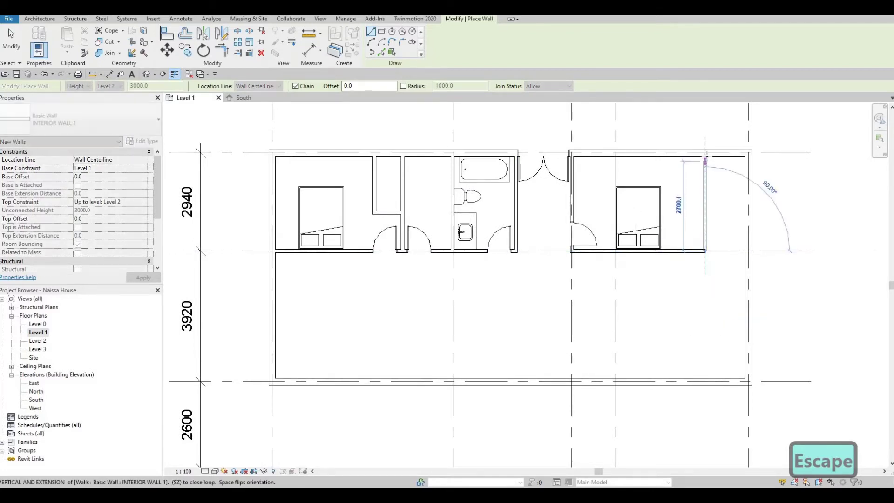
{"action": "left_click", "coordinate": [705, 177]}
{"action": "key", "text": "Escape"}
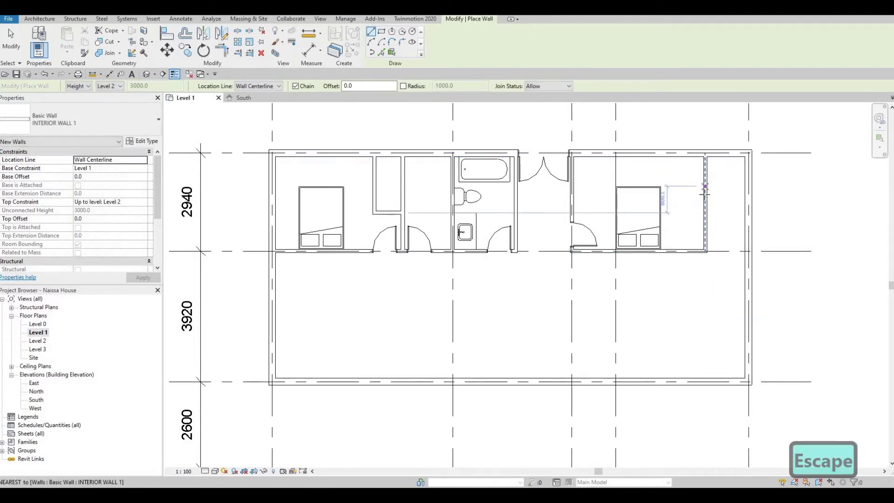
{"action": "left_click", "coordinate": [706, 192]}
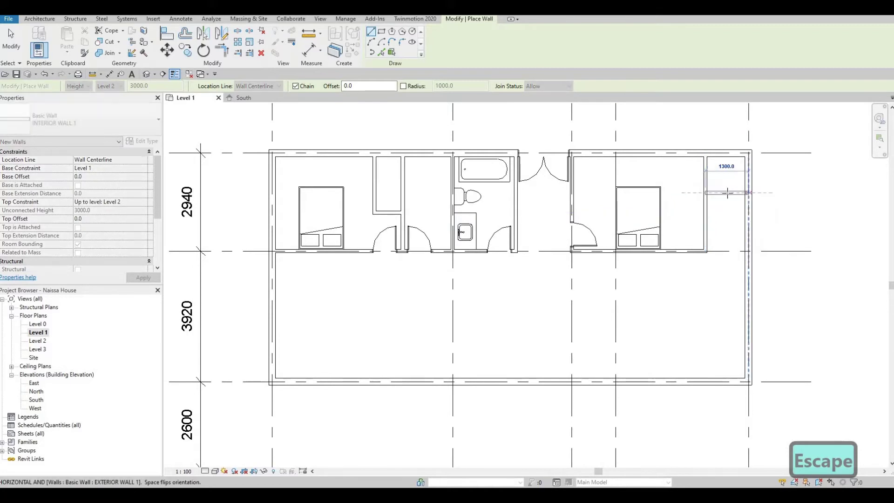
{"action": "left_click", "coordinate": [745, 192]}
{"action": "key", "text": "Escape"}
{"action": "key", "text": "Escape"}
Nudge the east closet's cross wall down to about 1250 mm from the upper grid line.
{"action": "left_click", "coordinate": [715, 193]}
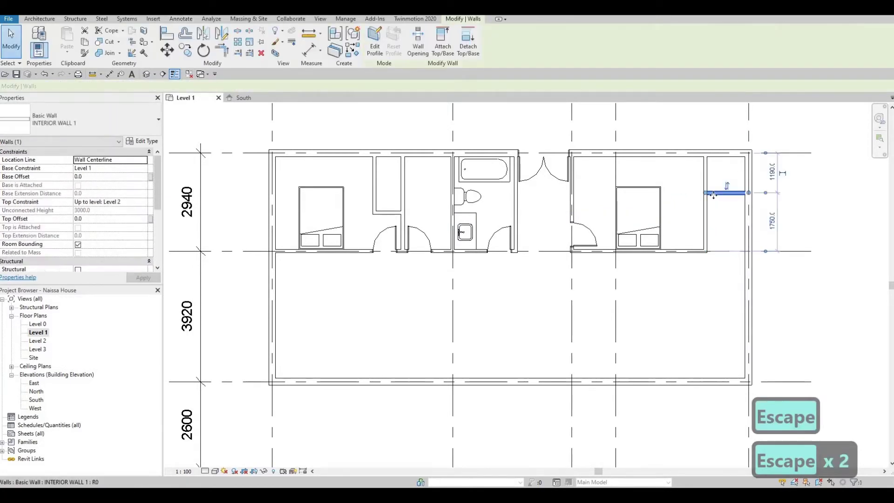
{"action": "key", "text": "Down"}
{"action": "key", "text": "Down"}
{"action": "key", "text": "Down"}
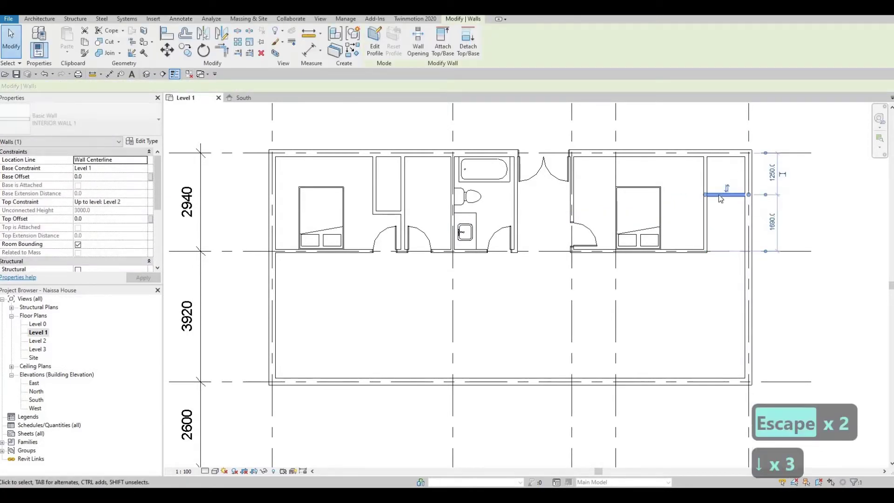
{"action": "key", "text": "Up"}
{"action": "key", "text": "Up"}
{"action": "key", "text": "Up"}
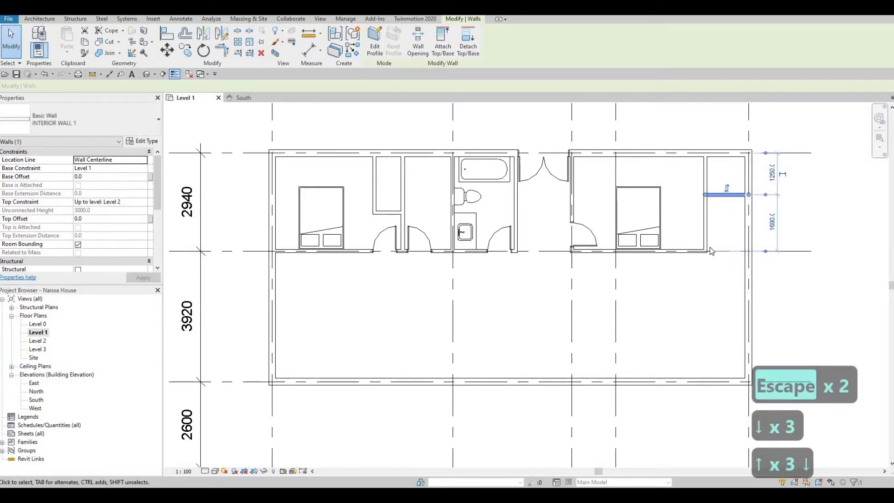
{"action": "key", "text": "Down"}
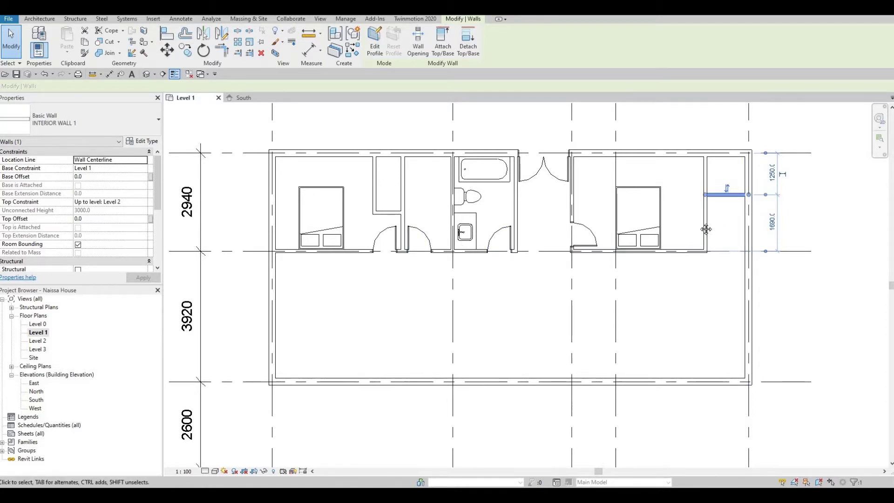
{"action": "middle_click_drag", "start_coordinate": [715, 197], "coordinate": [714, 200]}
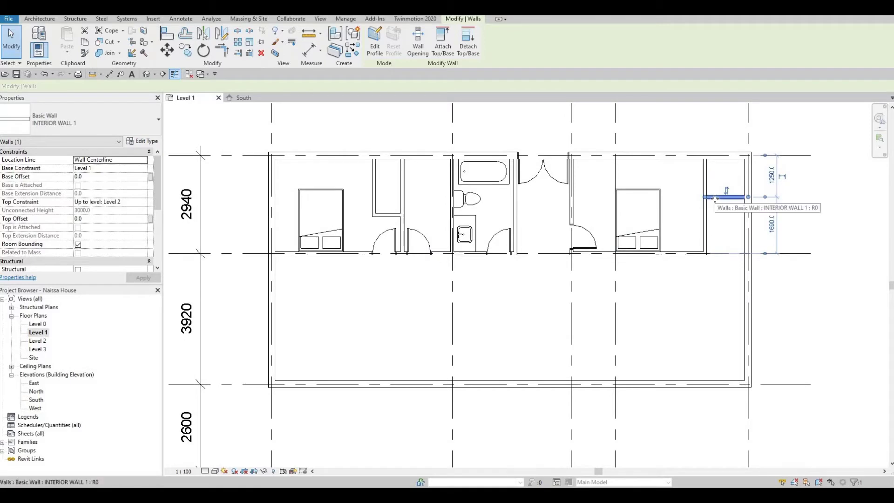
{"action": "key", "text": "Down"}
{"action": "key", "text": "Escape"}
{"action": "key", "text": "Escape"}
{"action": "key", "text": "Escape"}
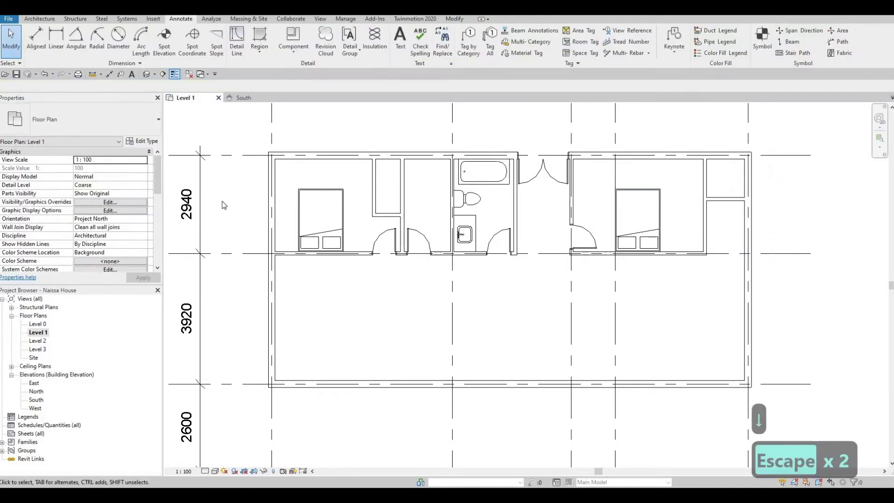
Open the Residential subfolder of Doors in the Canada library for loading a family.
{"action": "left_click", "coordinate": [152, 19]}
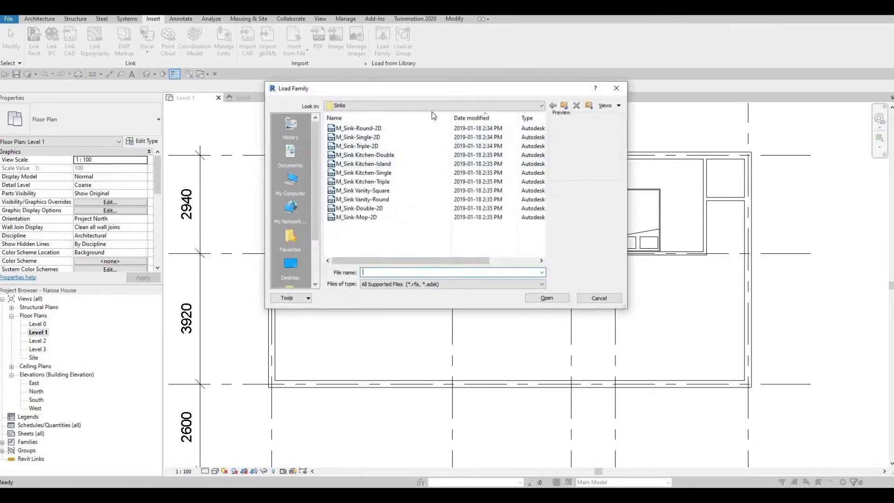
{"action": "left_click", "coordinate": [432, 106]}
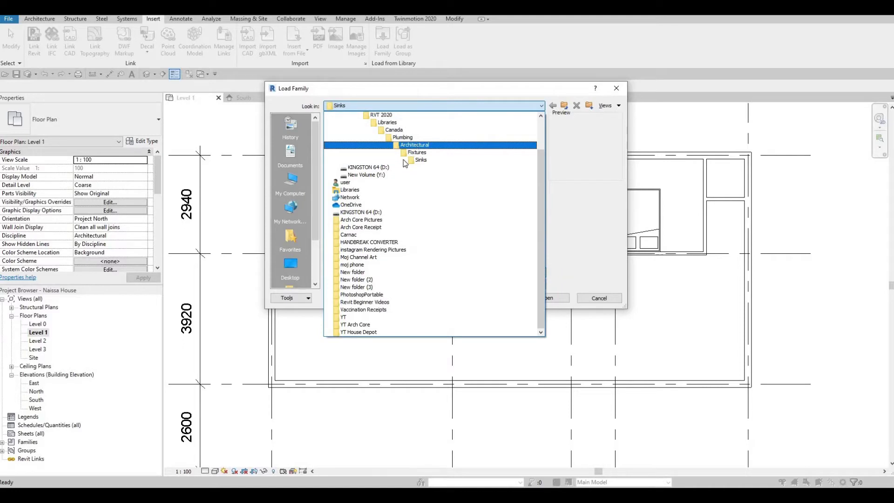
{"action": "scroll", "coordinate": [404, 163], "scroll_direction": "up", "scroll_amount": 2}
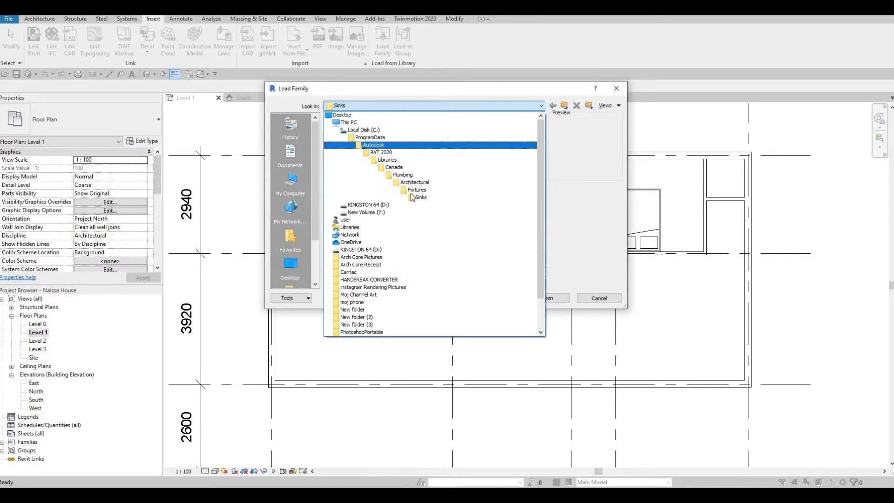
{"action": "left_click", "coordinate": [407, 169]}
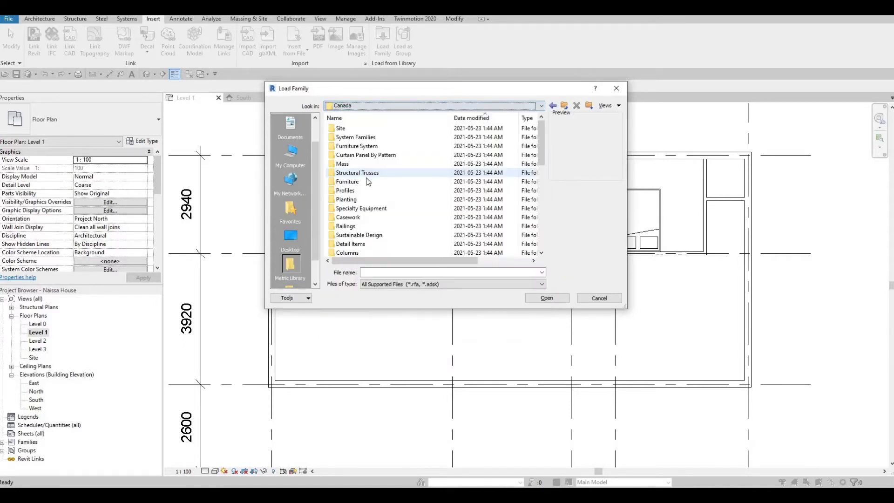
{"action": "scroll", "coordinate": [367, 195], "scroll_direction": "down", "scroll_amount": 5}
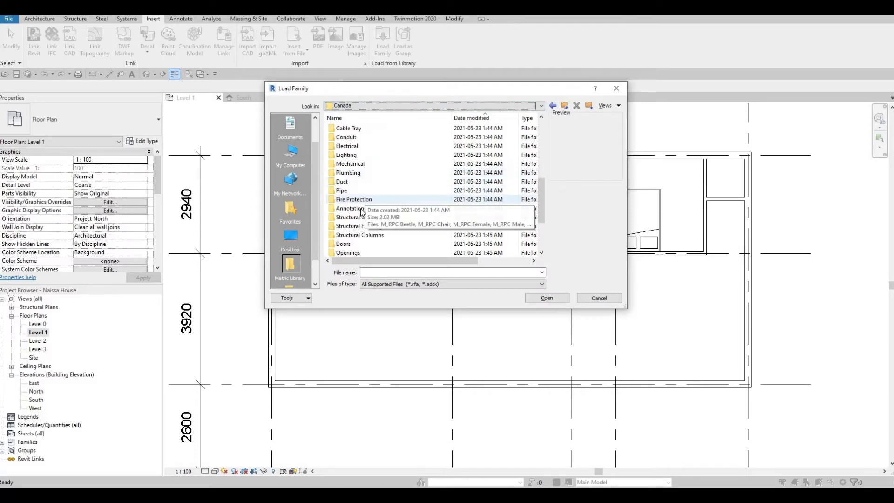
{"action": "scroll", "coordinate": [364, 205], "scroll_direction": "down", "scroll_amount": 2}
{"action": "double_click", "coordinate": [367, 190]}
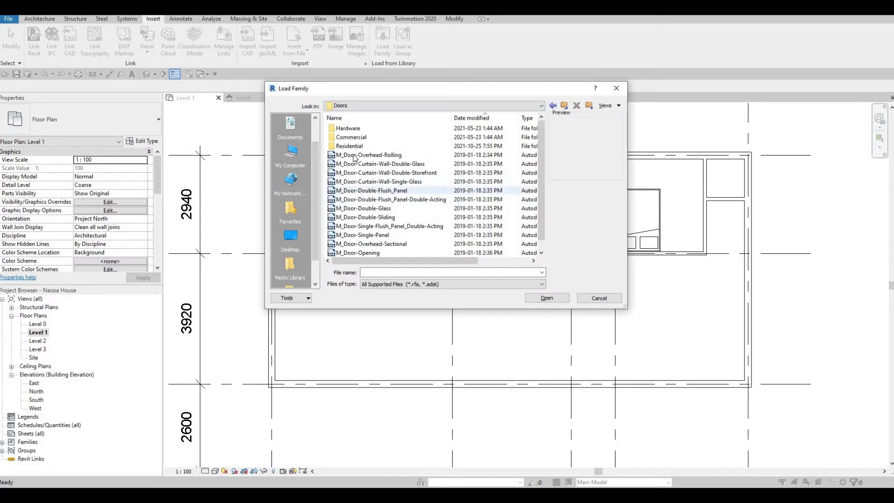
{"action": "double_click", "coordinate": [352, 146]}
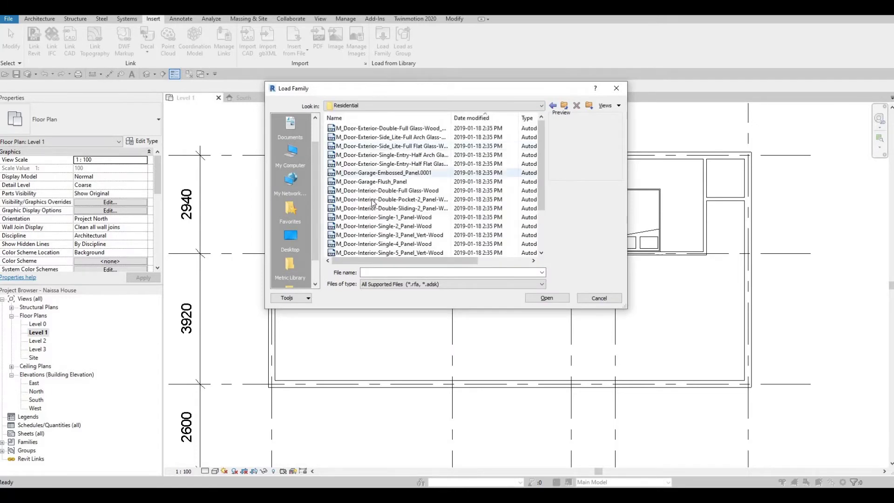
Load the M_Door-Interior-Double-Sliding-2_Panel-Wood family with all of its listed types.
{"action": "left_click", "coordinate": [373, 201]}
{"action": "key", "text": "Down"}
{"action": "key", "text": "Down"}
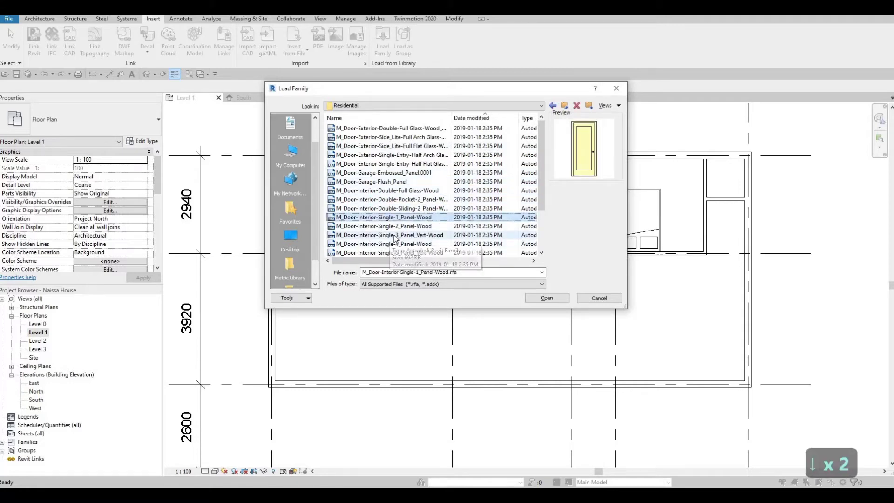
{"action": "key", "text": "Down"}
{"action": "key", "text": "Up"}
{"action": "key", "text": "Up"}
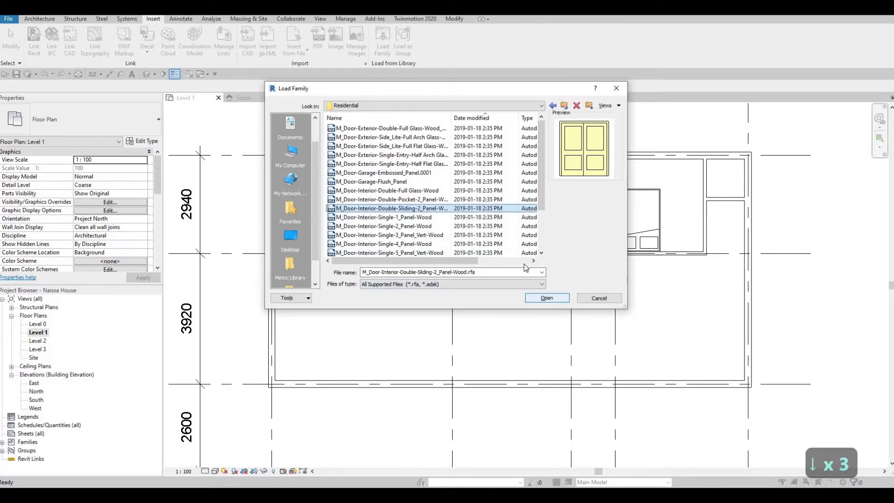
{"action": "left_click", "coordinate": [547, 298]}
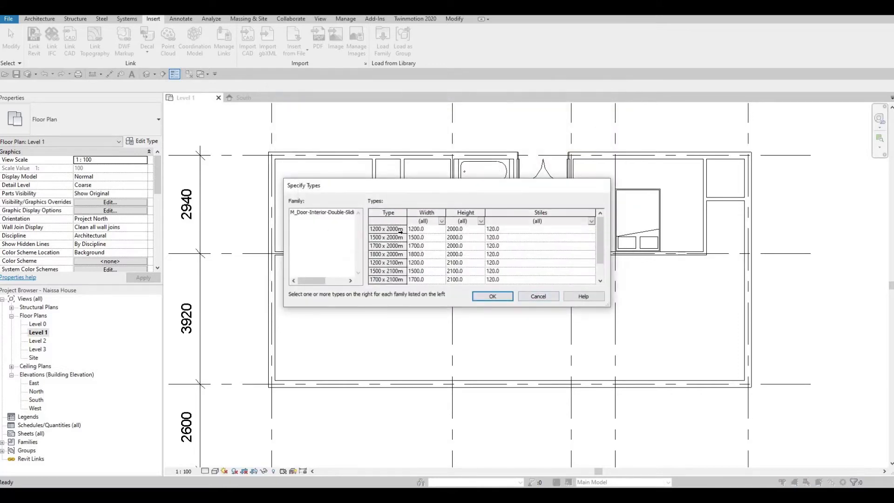
{"action": "left_click", "coordinate": [400, 229]}
{"action": "scroll", "coordinate": [399, 272], "scroll_direction": "down", "scroll_amount": 1}
{"action": "key", "text": "ctrl+a"}
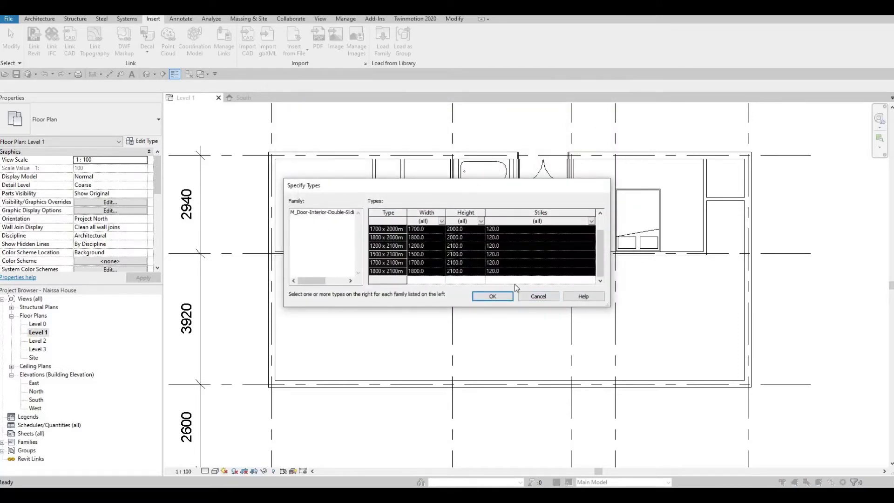
{"action": "left_click", "coordinate": [492, 296]}
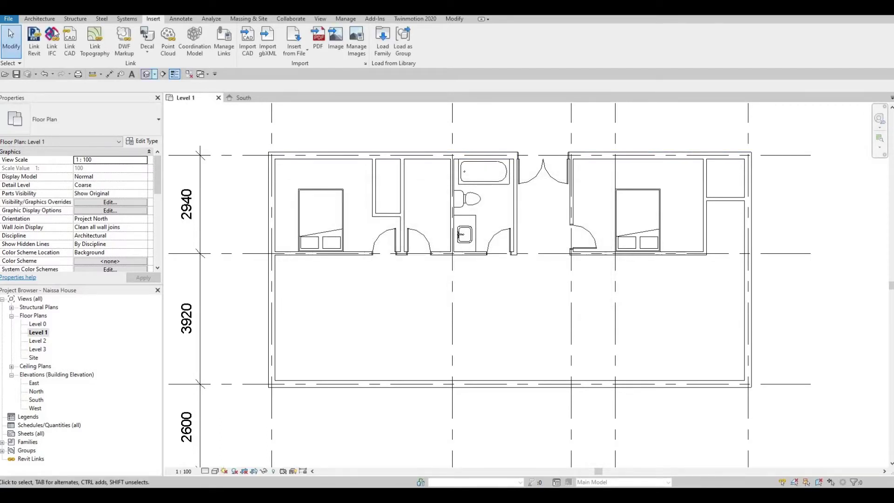
Place 1200 x 2000mm M_Door-Interior-Double-Sliding-2_Panel-Wood doors in the west closet's long wall and in the east bedroom's wall facing its closet.
{"action": "left_click", "coordinate": [39, 19]}
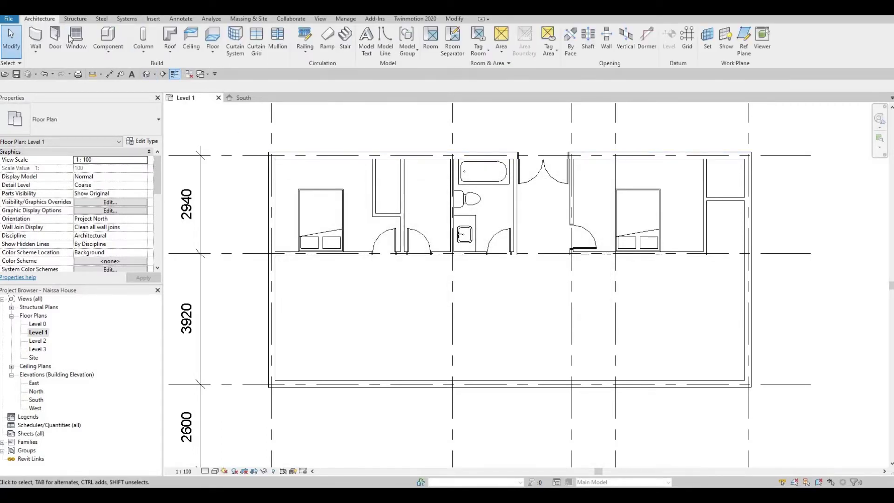
{"action": "left_click", "coordinate": [56, 38]}
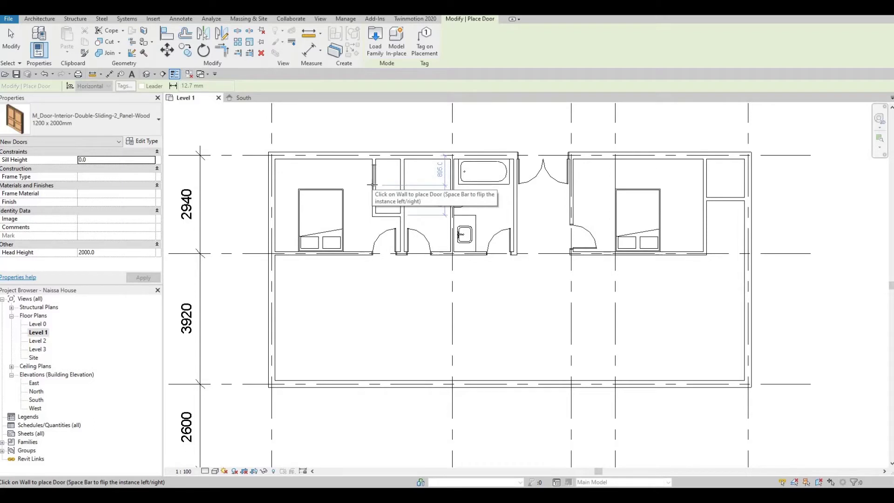
{"action": "scroll", "coordinate": [372, 186], "scroll_direction": "up", "scroll_amount": 3}
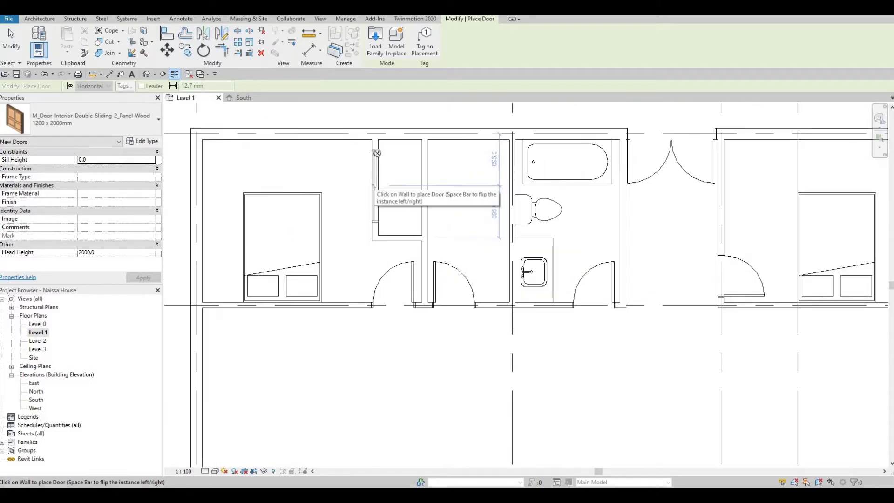
{"action": "scroll", "coordinate": [368, 167], "scroll_direction": "down", "scroll_amount": 2}
{"action": "middle_click_drag", "start_coordinate": [548, 181], "coordinate": [321, 185]}
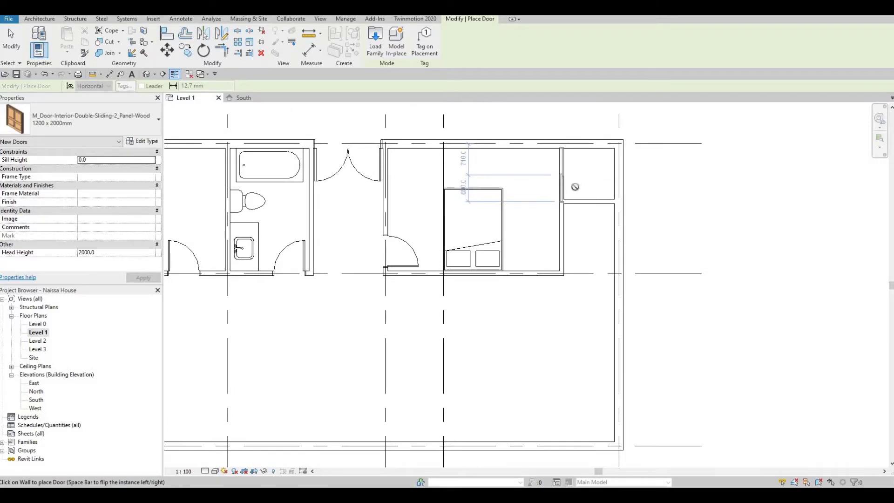
{"action": "key", "text": "Up"}
{"action": "key", "text": "Up"}
{"action": "key", "text": "Escape"}
{"action": "key", "text": "Escape"}
{"action": "key", "text": "Escape"}
Nudge the east closet's cross wall to 1410 mm and its sliding door's centre to 730 mm from the upper grid line.
{"action": "scroll", "coordinate": [576, 192], "scroll_direction": "up", "scroll_amount": 2}
{"action": "left_click", "coordinate": [570, 204]}
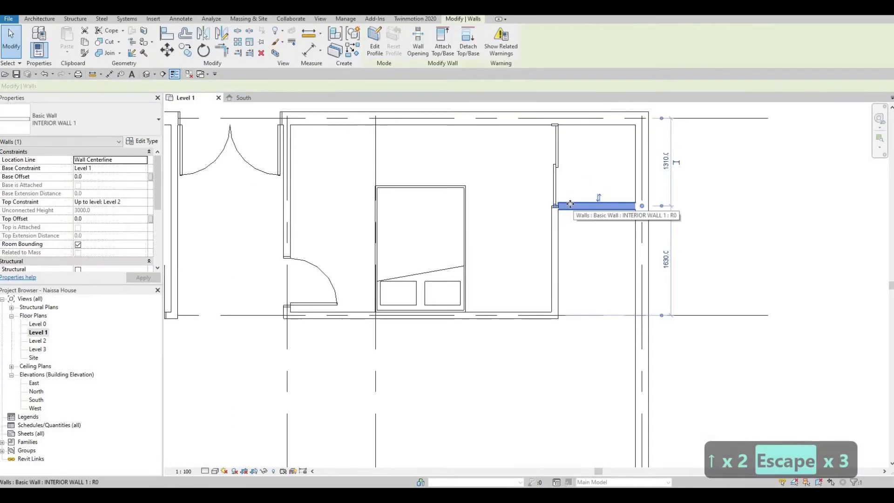
{"action": "key", "text": "Down"}
{"action": "key", "text": "Down"}
{"action": "key", "text": "Down"}
{"action": "key", "text": "Down"}
{"action": "key", "text": "Down"}
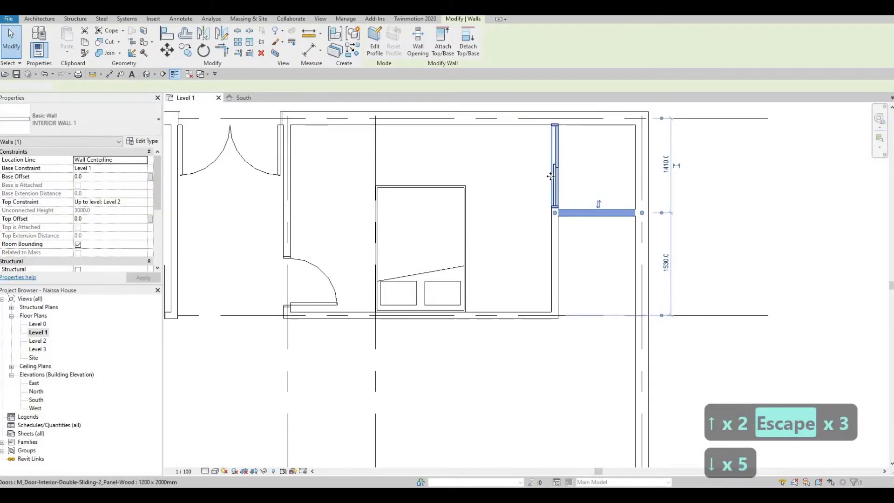
{"action": "left_click", "coordinate": [552, 176]}
{"action": "key", "text": "Down"}
{"action": "key", "text": "Down"}
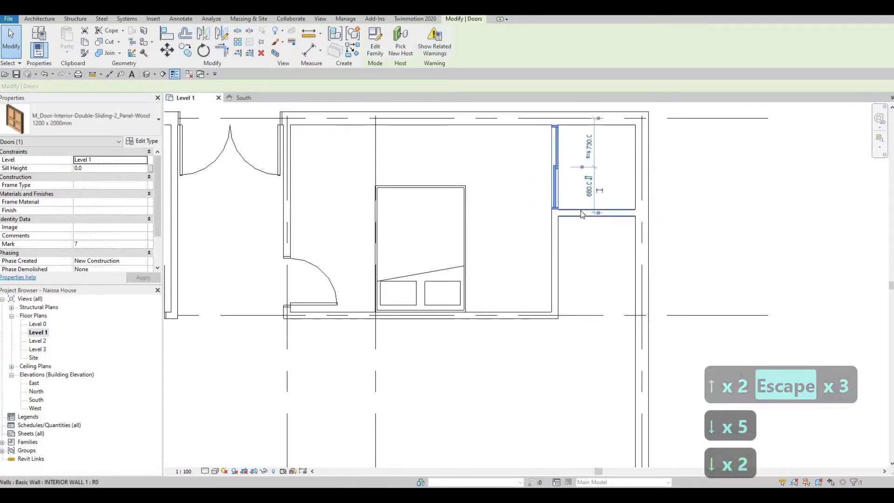
Nudge the east closet's cross wall to 1430 mm and the sliding door's centre to 750 mm from the upper grid line.
{"action": "left_click", "coordinate": [581, 214]}
{"action": "key", "text": "Up"}
{"action": "key", "text": "Down"}
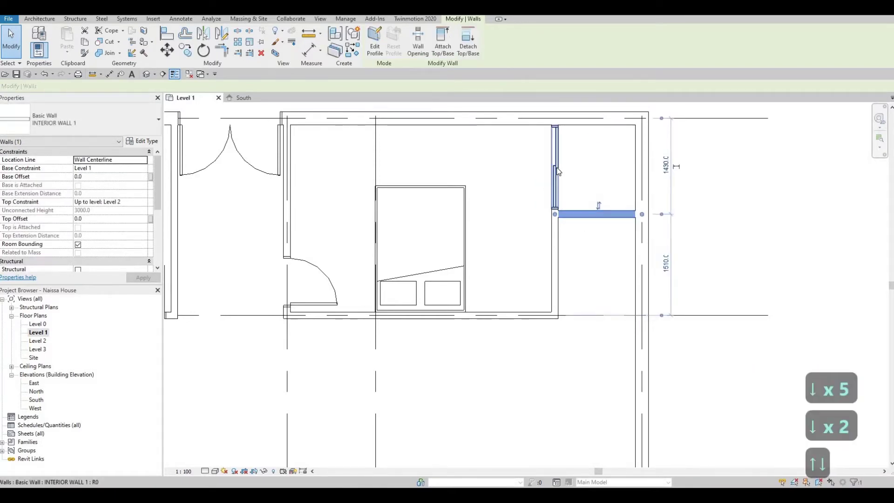
{"action": "left_click", "coordinate": [557, 169]}
{"action": "key", "text": "Down"}
{"action": "key", "text": "Up"}
{"action": "key", "text": "Down"}
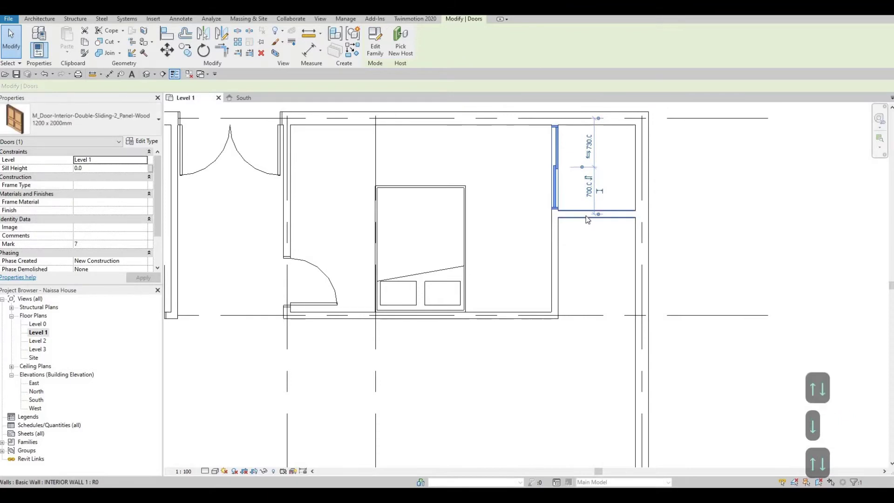
{"action": "key", "text": "Down"}
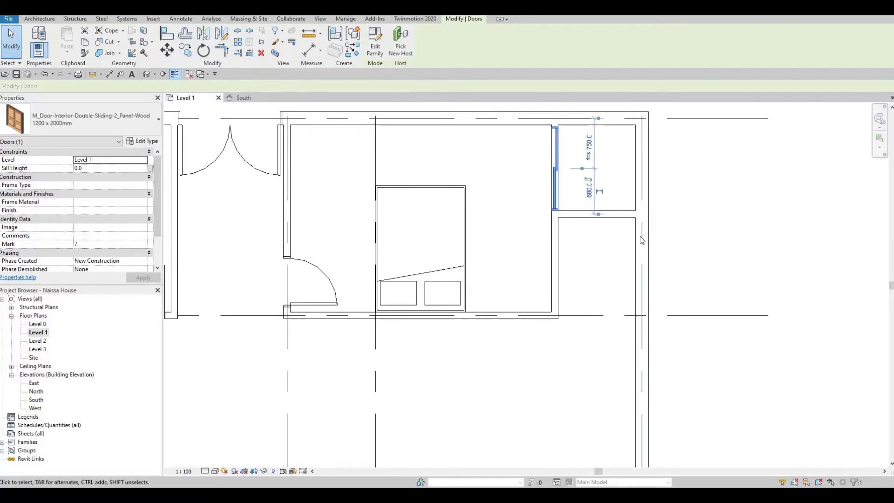
{"action": "key", "text": "Escape"}
{"action": "scroll", "coordinate": [655, 249], "scroll_direction": "down", "scroll_amount": 1}
{"action": "scroll", "coordinate": [664, 215], "scroll_direction": "down", "scroll_amount": 1}
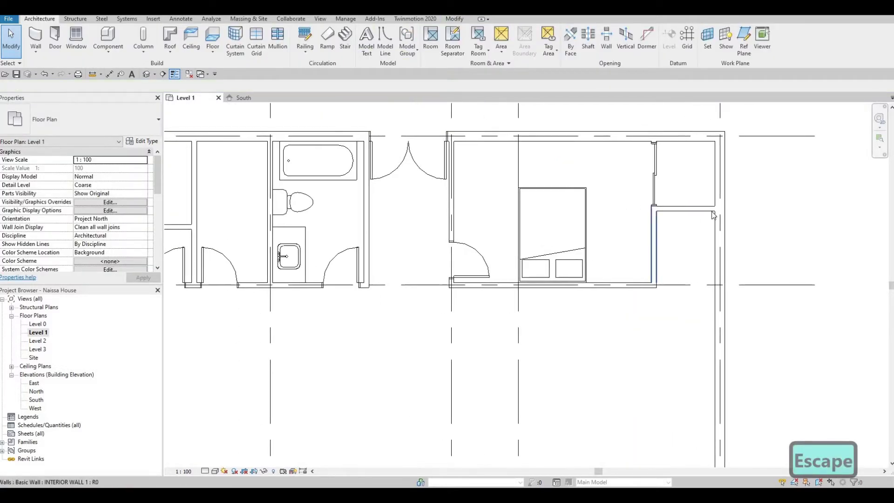
{"action": "scroll", "coordinate": [664, 212], "scroll_direction": "down", "scroll_amount": 1}
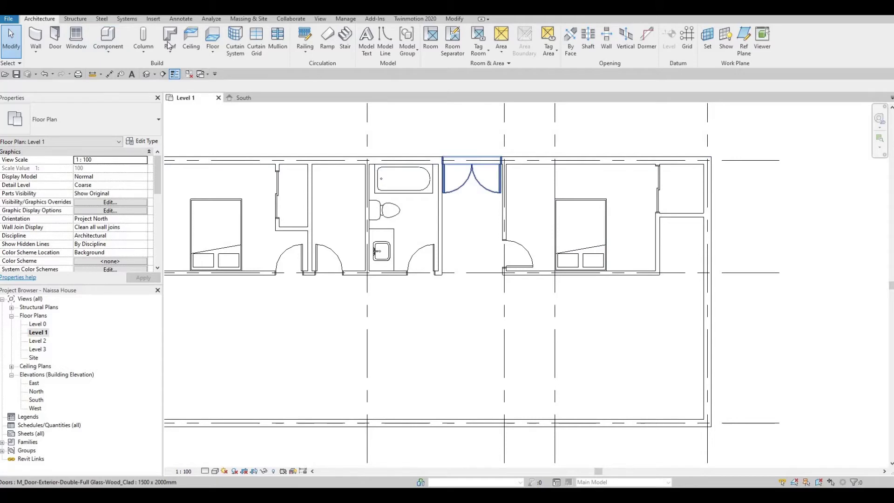
Draw two parallel vertical <Demolished> detail lines, about 1560 mm long, down the middle of the west closet between its end walls.
{"action": "left_click", "coordinate": [180, 20]}
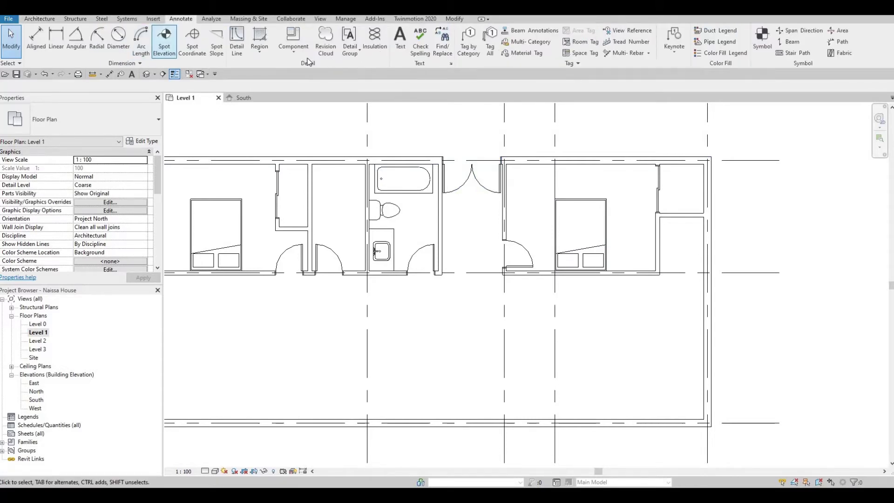
{"action": "left_click", "coordinate": [236, 40]}
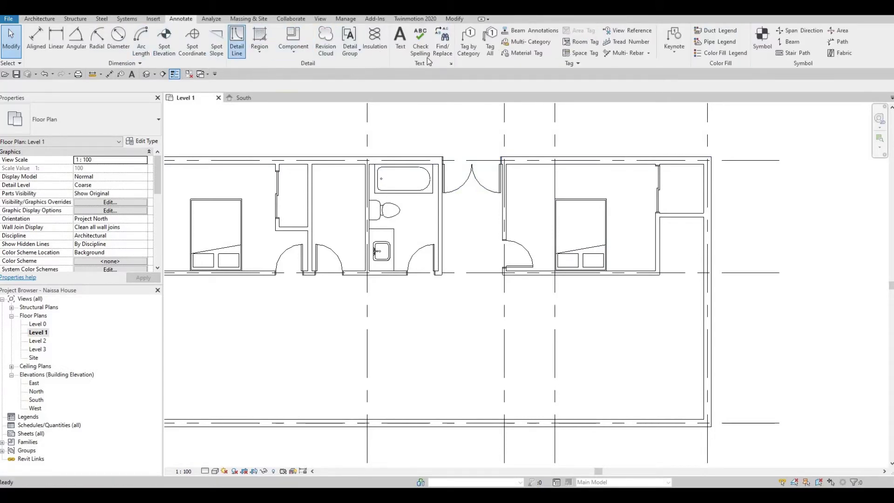
{"action": "left_click", "coordinate": [451, 46]}
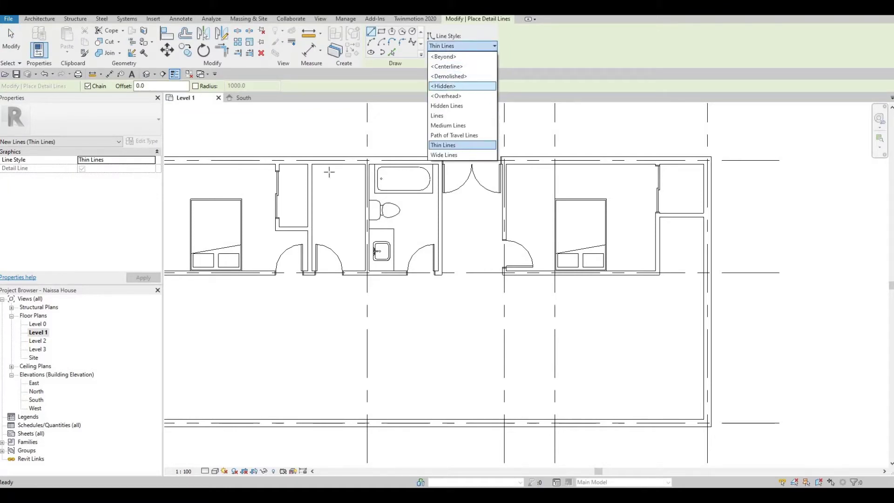
{"action": "left_click", "coordinate": [449, 77]}
{"action": "scroll", "coordinate": [375, 211], "scroll_direction": "up", "scroll_amount": 4}
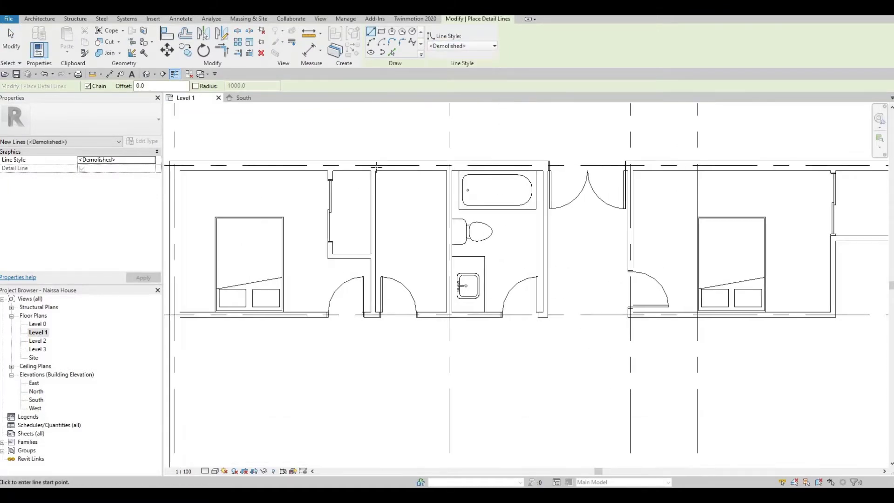
{"action": "left_click", "coordinate": [376, 167]}
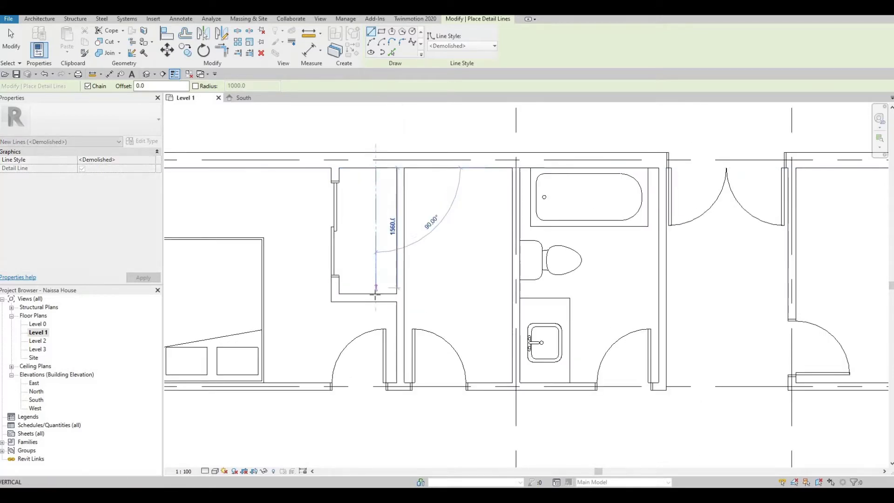
{"action": "left_click", "coordinate": [377, 293]}
{"action": "key", "text": "Escape"}
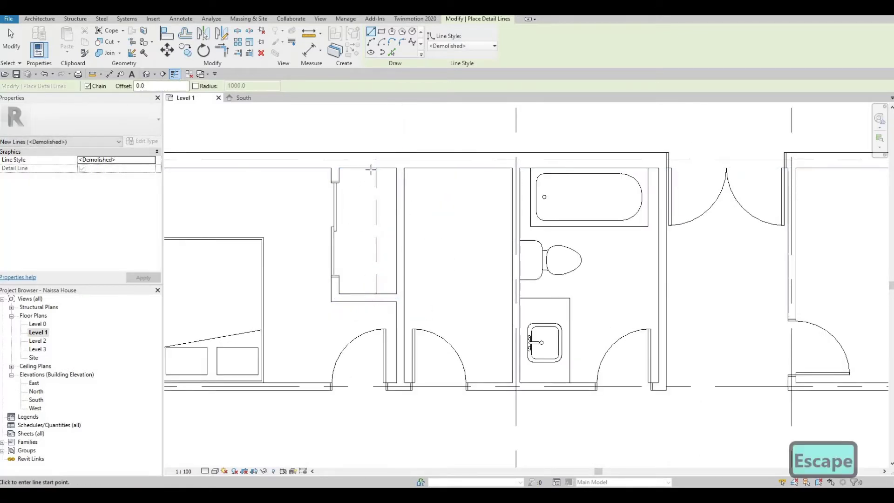
{"action": "left_click", "coordinate": [372, 168]}
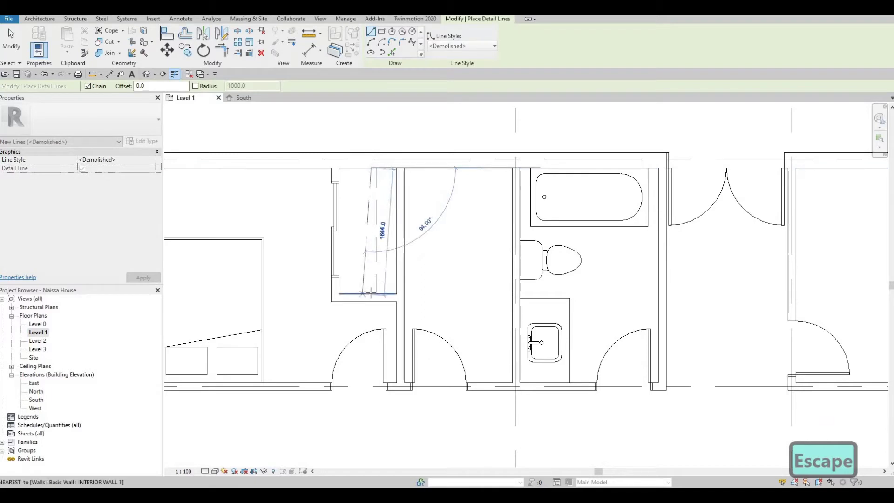
{"action": "left_click", "coordinate": [371, 293]}
{"action": "key", "text": "Escape"}
Draw an L-shaped <Demolished> detail line in the east closet, about 600 mm horizontally and up to the north wall.
{"action": "scroll", "coordinate": [419, 235], "scroll_direction": "down", "scroll_amount": 4}
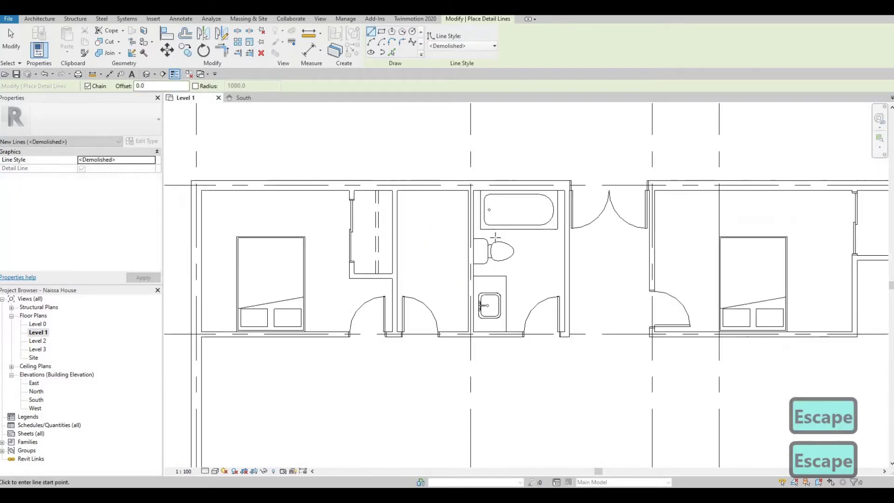
{"action": "middle_click_drag", "start_coordinate": [639, 281], "coordinate": [332, 244]}
{"action": "middle_click_drag", "start_coordinate": [526, 191], "coordinate": [520, 200]}
{"action": "scroll", "coordinate": [523, 202], "scroll_direction": "up", "scroll_amount": 2}
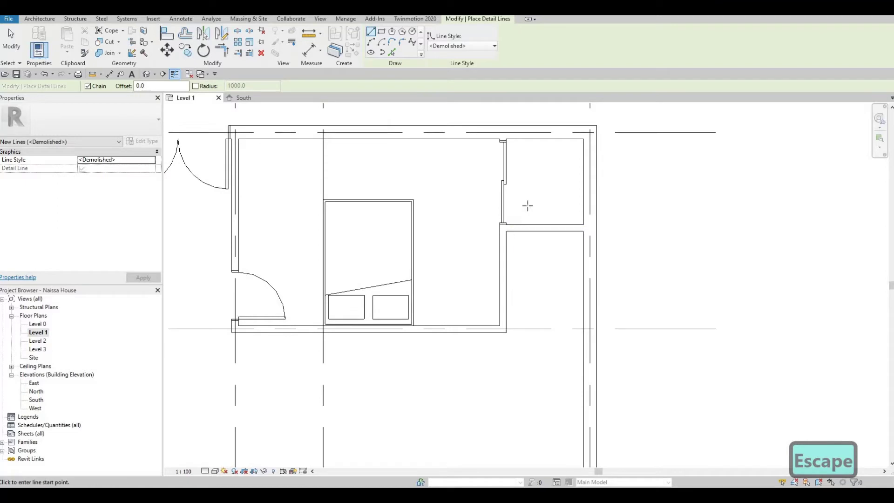
{"action": "left_click", "coordinate": [568, 205]}
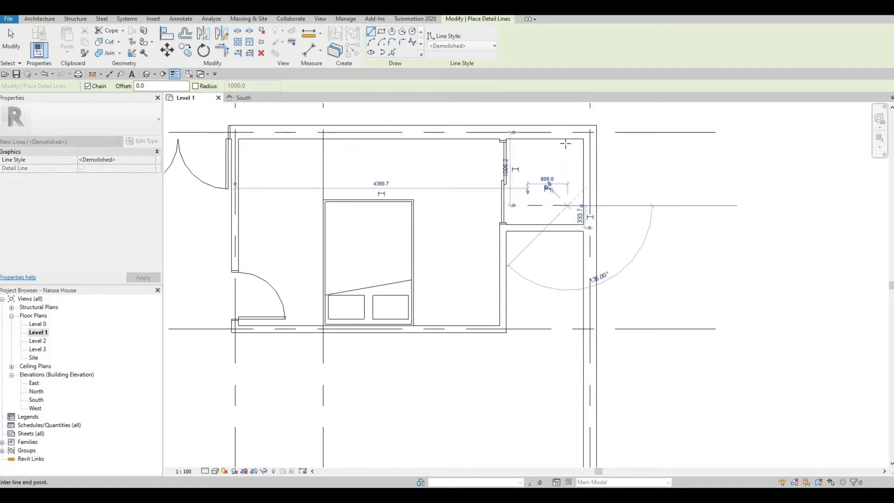
{"action": "left_click", "coordinate": [568, 140]}
{"action": "key", "text": "Escape"}
{"action": "key", "text": "Escape"}
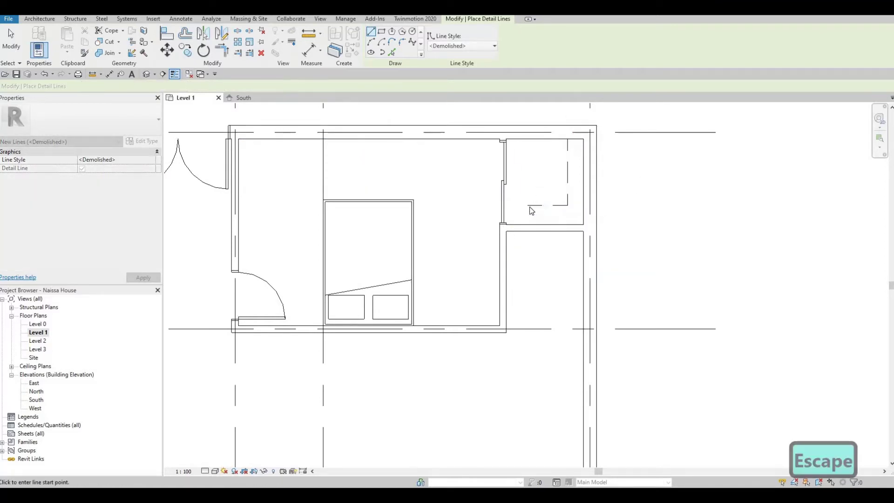
Extend the east closet's horizontal detail line westward to a length of 800 mm.
{"action": "left_click", "coordinate": [525, 205]}
{"action": "left_click_drag", "start_coordinate": [528, 205], "coordinate": [513, 200]}
{"action": "key", "text": "Escape"}
{"action": "left_click", "coordinate": [526, 205]}
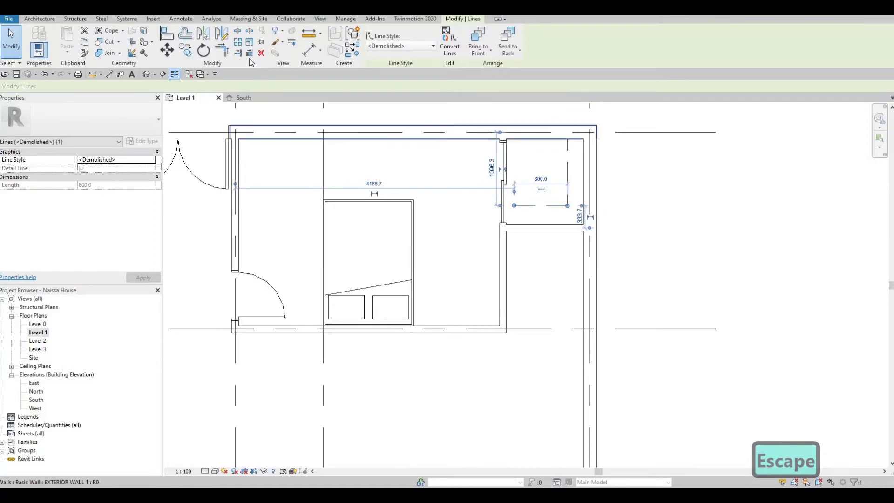
Close the east closet's shelf outline with a short vertical <Demolished> detail line from the horizontal line's west end to the cross wall.
{"action": "key", "text": "Escape"}
{"action": "key", "text": "d"}
{"action": "key", "text": "l"}
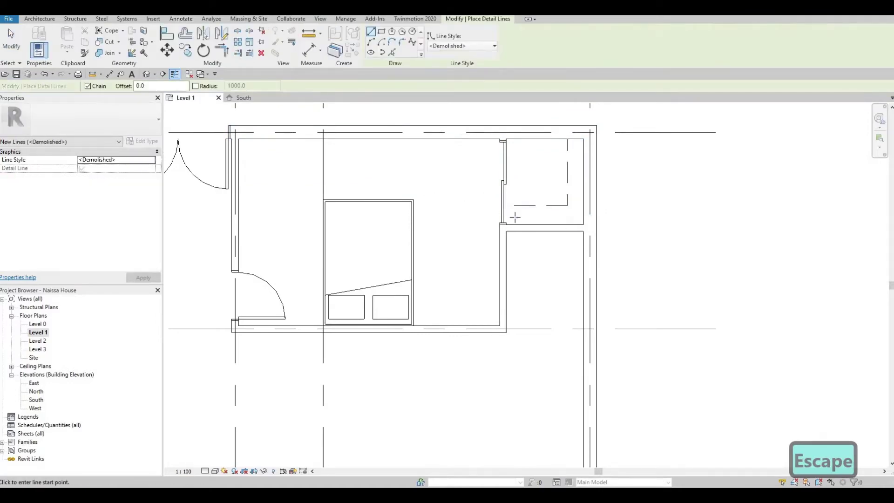
{"action": "left_click", "coordinate": [514, 205]}
{"action": "left_click", "coordinate": [514, 224]}
{"action": "key", "text": "Escape"}
{"action": "key", "text": "Escape"}
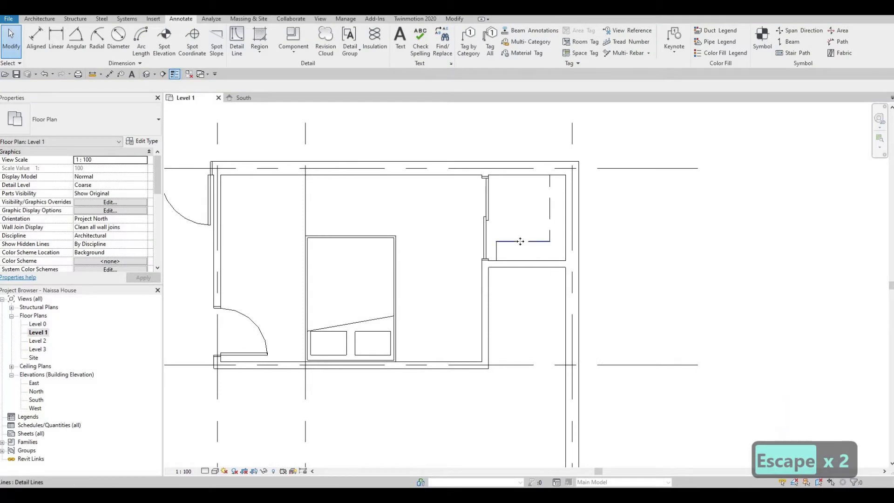
Nudge the east closet's horizontal detail line downward and its long vertical detail line west to 353.3 mm from the east grid line.
{"action": "left_click", "coordinate": [521, 242]}
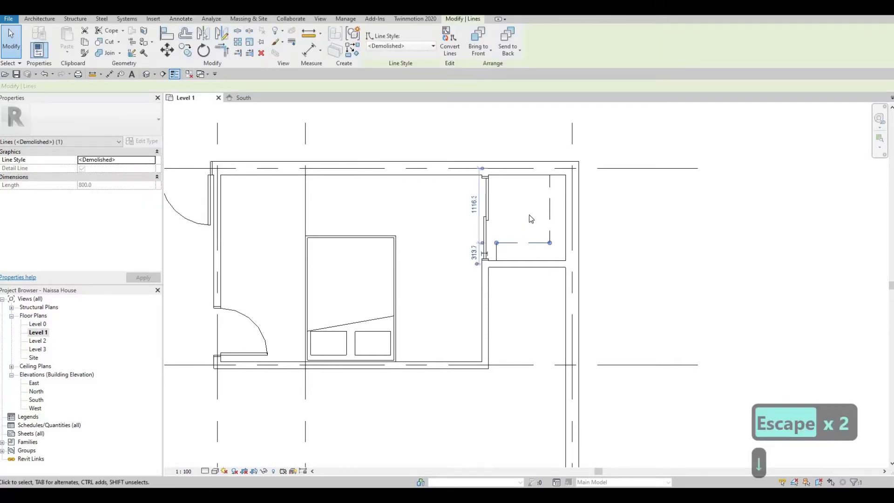
{"action": "key", "text": "Escape"}
{"action": "key", "text": "Escape"}
{"action": "left_click", "coordinate": [550, 209]}
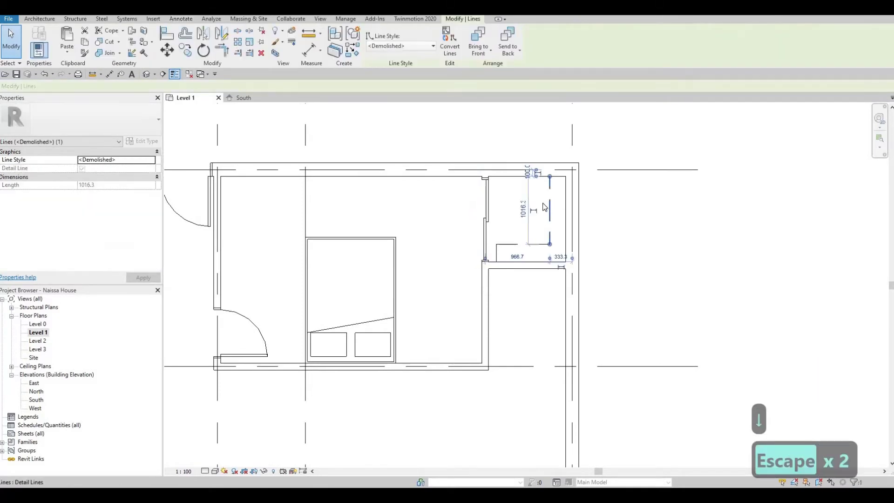
{"action": "key", "text": "Left"}
{"action": "key", "text": "Left"}
{"action": "key", "text": "Escape"}
{"action": "key", "text": "Escape"}
{"action": "scroll", "coordinate": [531, 236], "scroll_direction": "down", "scroll_amount": 3}
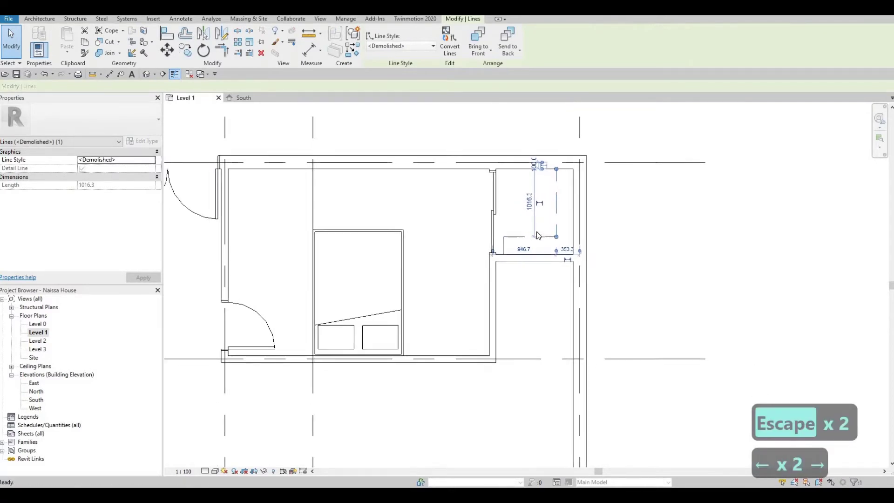
{"action": "left_click", "coordinate": [535, 228]}
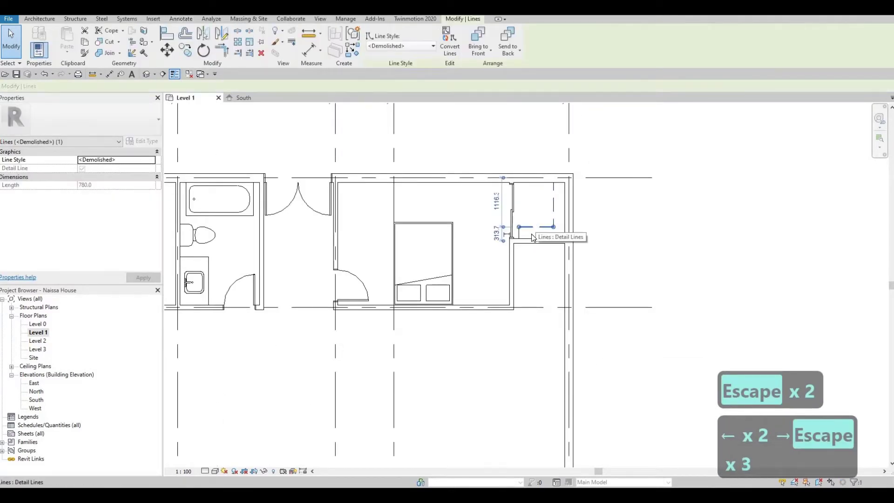
{"action": "scroll", "coordinate": [520, 284], "scroll_direction": "down", "scroll_amount": 3}
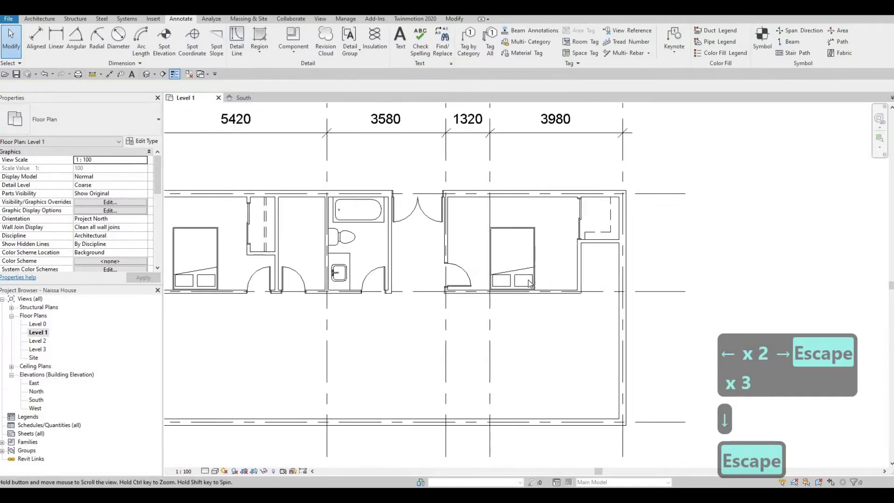
{"action": "scroll", "coordinate": [526, 272], "scroll_direction": "down", "scroll_amount": 5}
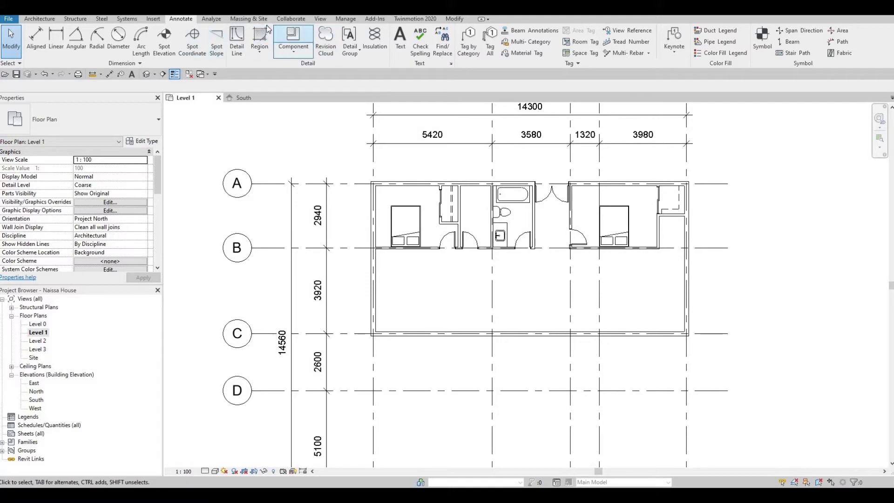
Load the M_Table-Dining family from the Tables folder of the Canada library's Furniture folder.
{"action": "left_click", "coordinate": [153, 19]}
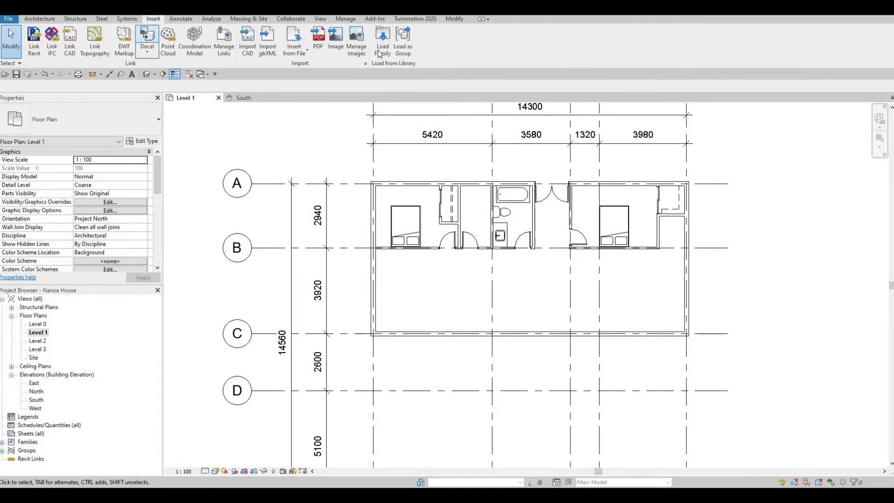
{"action": "left_click", "coordinate": [382, 42]}
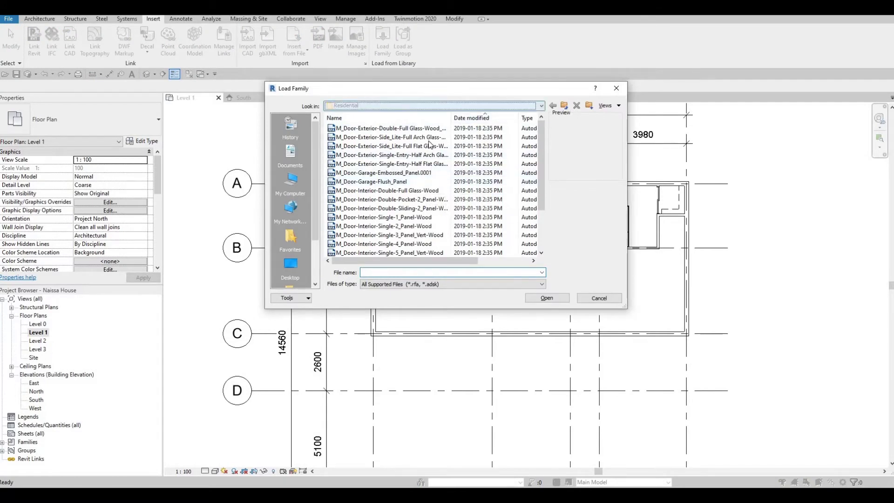
{"action": "left_click", "coordinate": [473, 106]}
{"action": "left_click", "coordinate": [394, 167]}
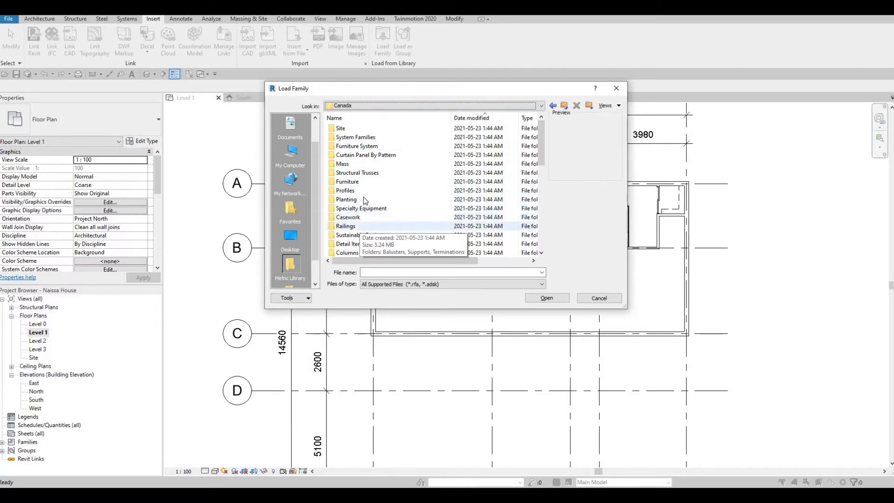
{"action": "double_click", "coordinate": [358, 183]}
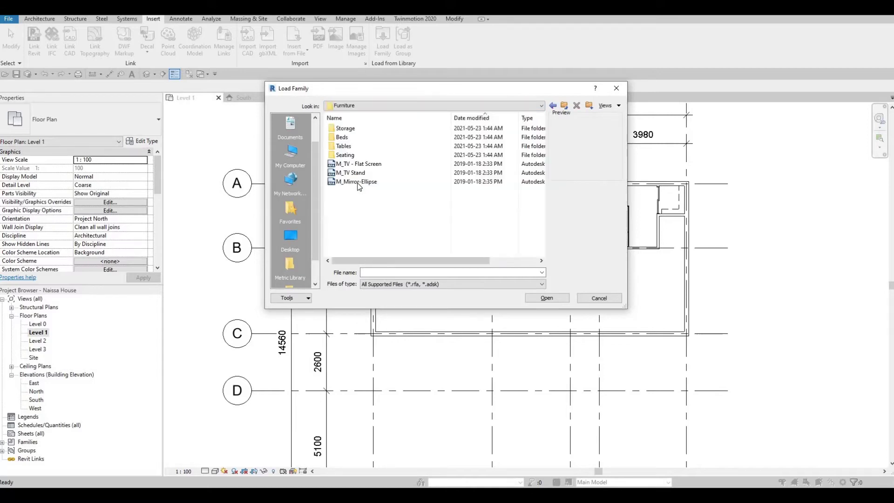
{"action": "left_click", "coordinate": [347, 148]}
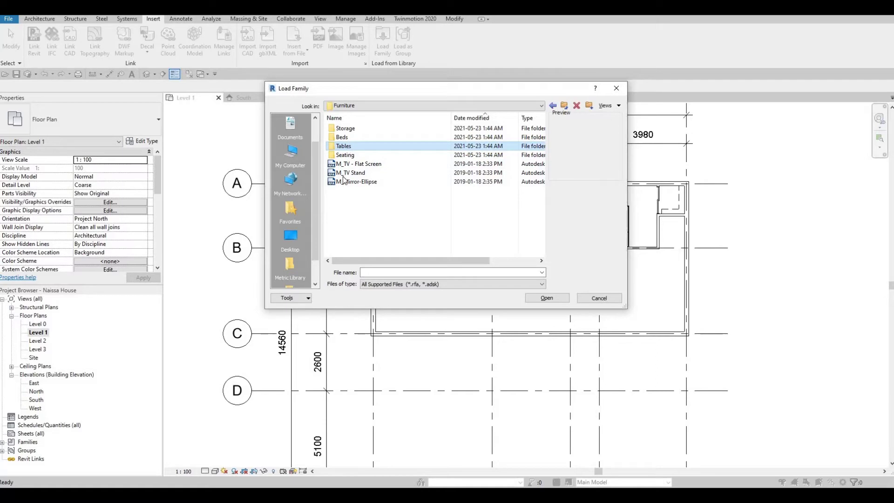
{"action": "key", "text": "Return"}
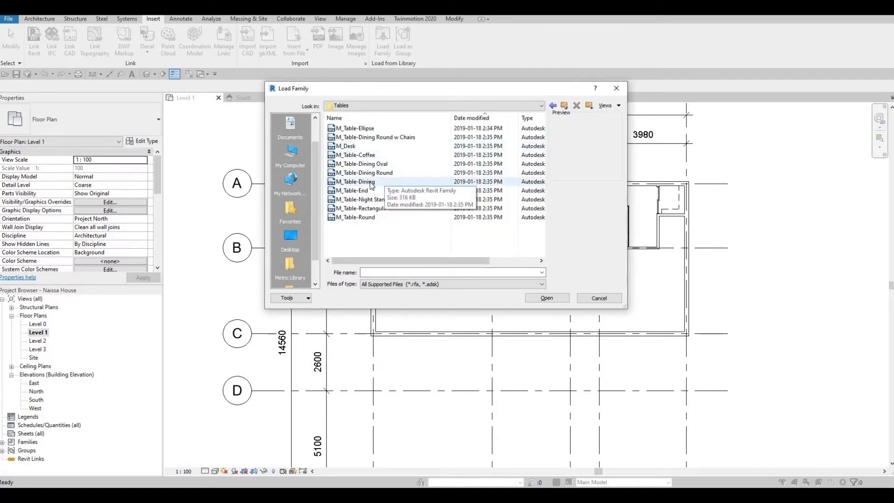
{"action": "left_click", "coordinate": [351, 183]}
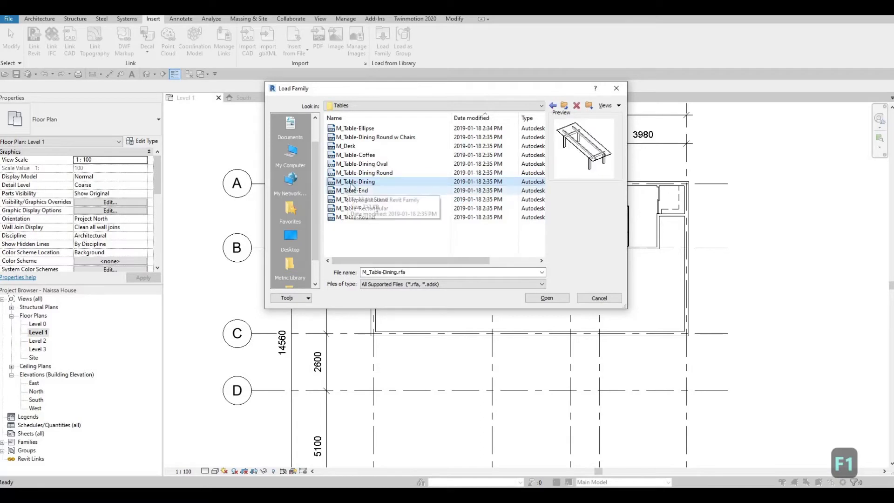
{"action": "left_click", "coordinate": [547, 299]}
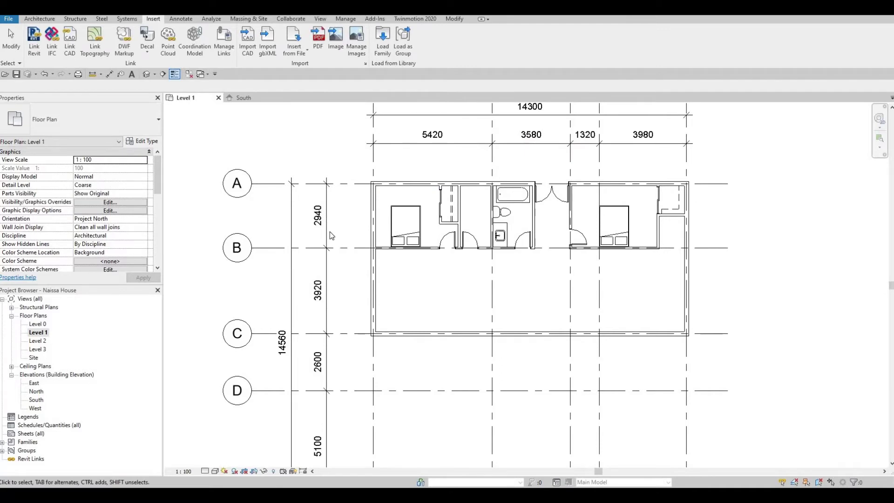
Place a 0762 x 2134mm M_Table-Dining in the open southern room, centred 1000 mm from the bathroom's east wall and 2600 mm below grid B.
{"action": "left_click", "coordinate": [329, 231]}
{"action": "key", "text": "c"}
{"action": "key", "text": "m"}
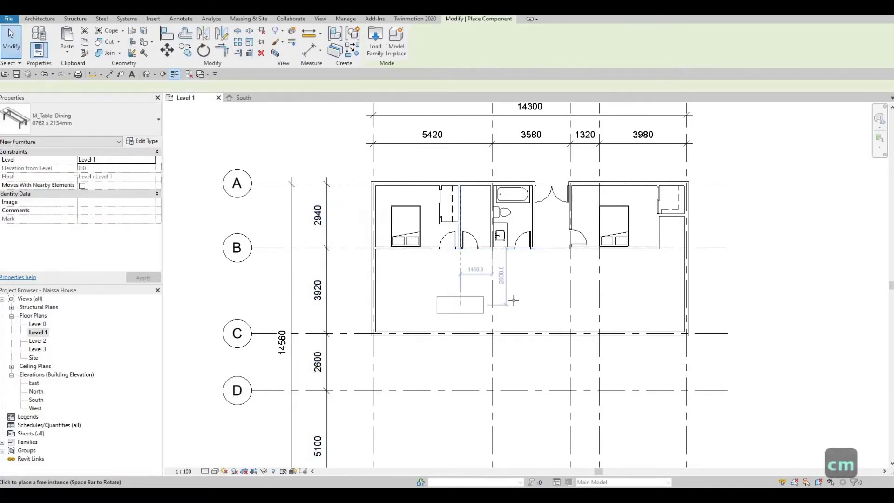
{"action": "scroll", "coordinate": [503, 310], "scroll_direction": "up", "scroll_amount": 2}
{"action": "scroll", "coordinate": [513, 304], "scroll_direction": "up", "scroll_amount": 1}
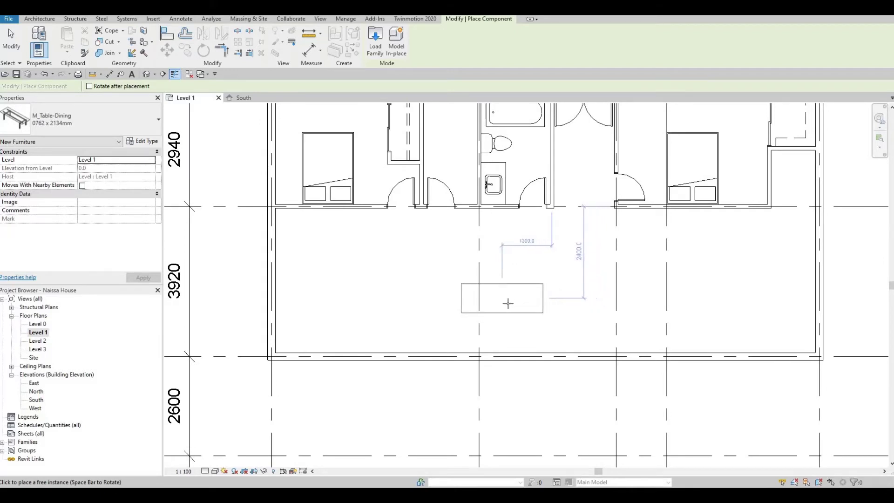
{"action": "left_click", "coordinate": [513, 306]}
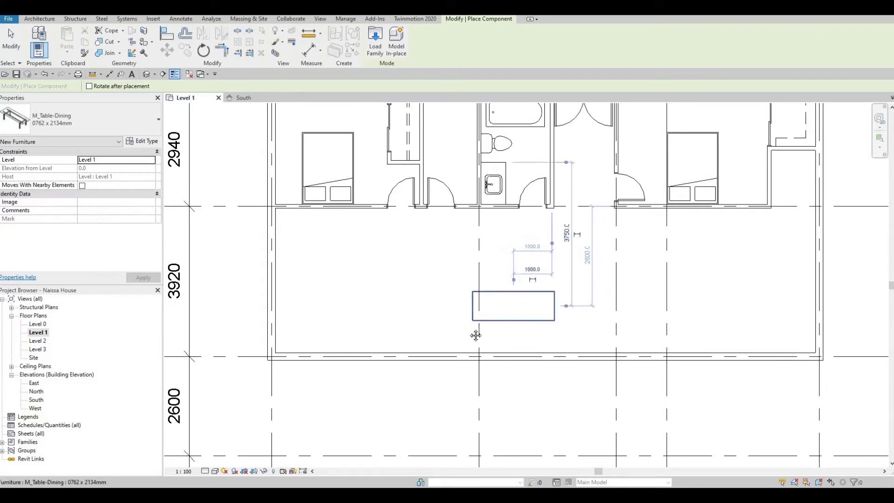
{"action": "key", "text": "Escape"}
{"action": "key", "text": "Escape"}
{"action": "key", "text": "Escape"}
{"action": "scroll", "coordinate": [512, 335], "scroll_direction": "down", "scroll_amount": 2}
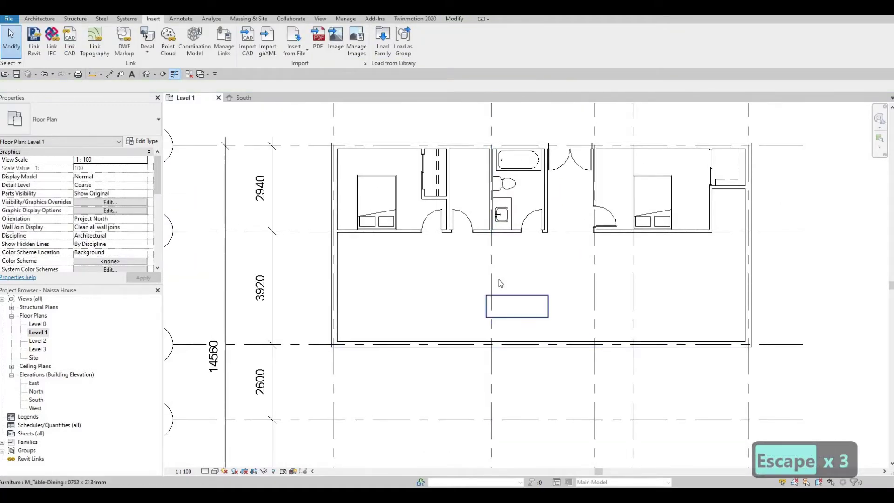
{"action": "scroll", "coordinate": [513, 282], "scroll_direction": "down", "scroll_amount": 1}
{"action": "scroll", "coordinate": [524, 287], "scroll_direction": "up", "scroll_amount": 1}
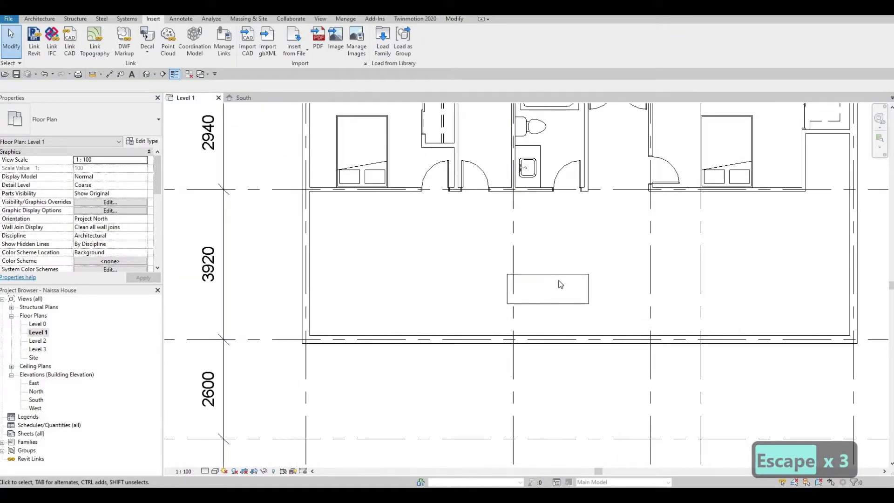
Nudge the dining table's centre to 960 mm from the bathroom's east wall and 3710 mm from the vanity counter's upper edge.
{"action": "left_click", "coordinate": [559, 301]}
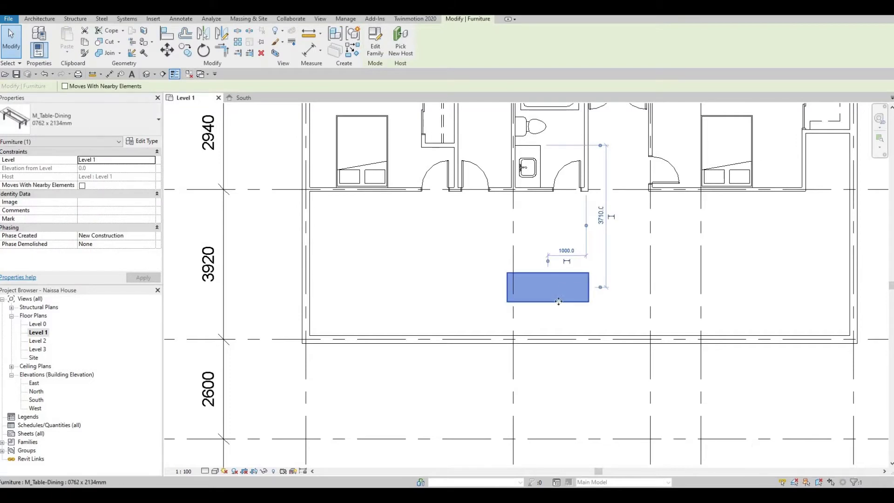
{"action": "key", "text": "Right"}
{"action": "key", "text": "Right"}
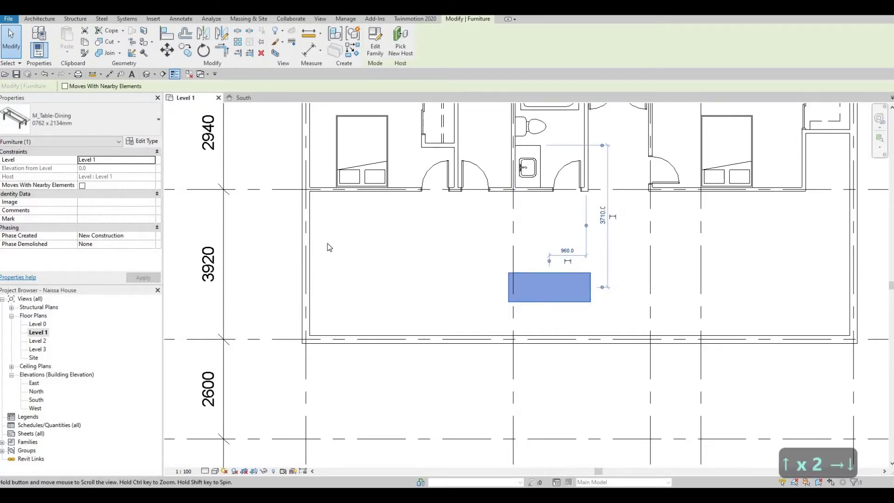
Load the M_Table-Coffee family from the library's Tables folder.
{"action": "middle_click_drag", "start_coordinate": [327, 244], "coordinate": [337, 226]}
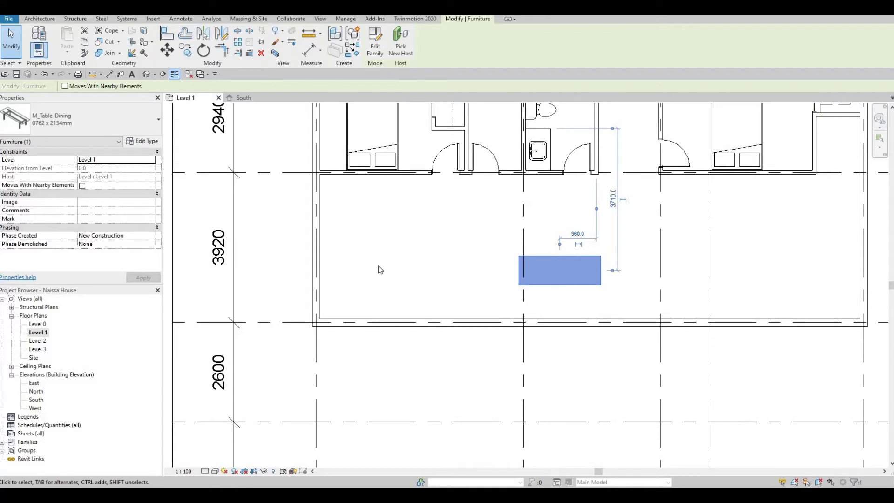
{"action": "mouse_move", "coordinate": [327, 217]}
{"action": "middle_mouse_down"}
{"action": "mouse_move", "coordinate": [337, 216]}
{"action": "mouse_move", "coordinate": [313, 225]}
{"action": "middle_mouse_up"}
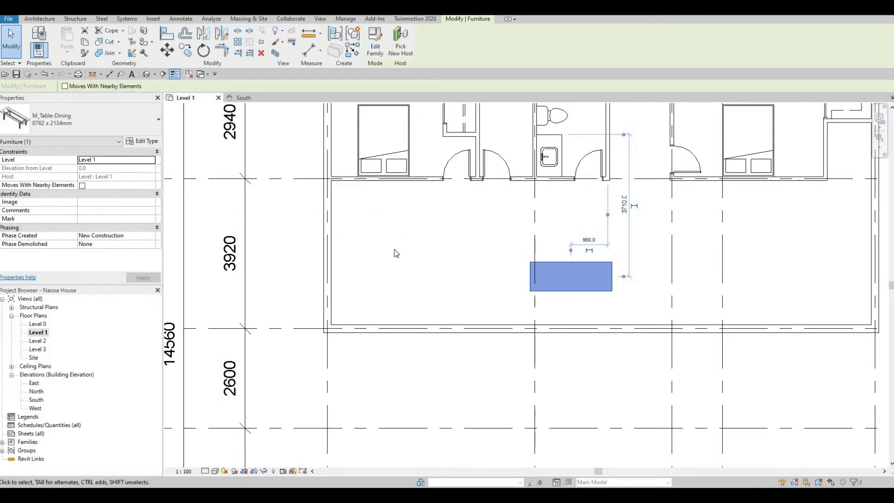
{"action": "scroll", "coordinate": [401, 278], "scroll_direction": "down", "scroll_amount": 3}
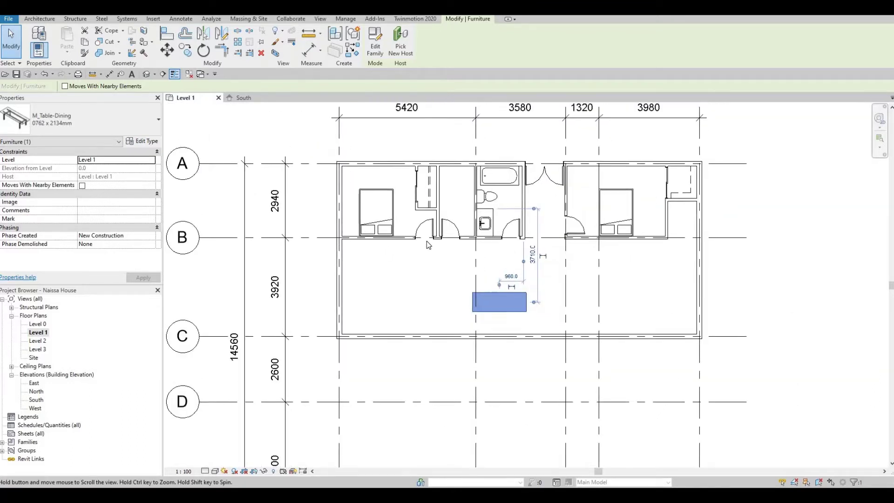
{"action": "key", "text": "F1"}
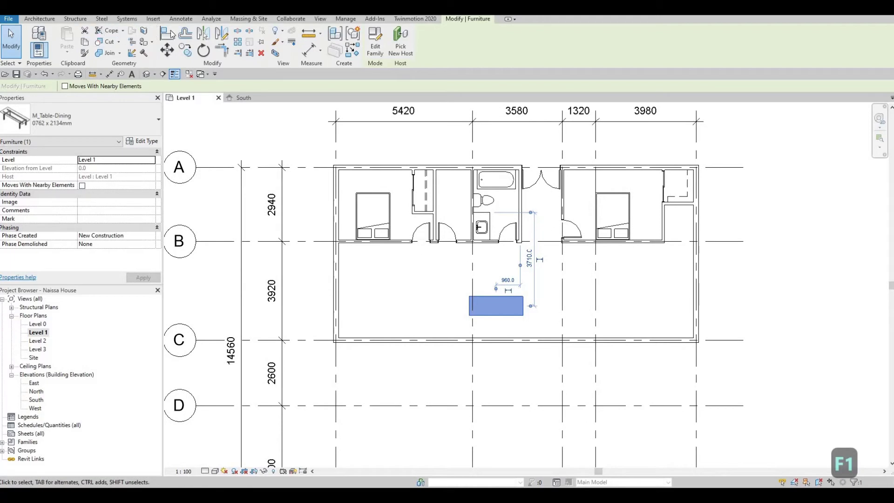
{"action": "left_click", "coordinate": [153, 19]}
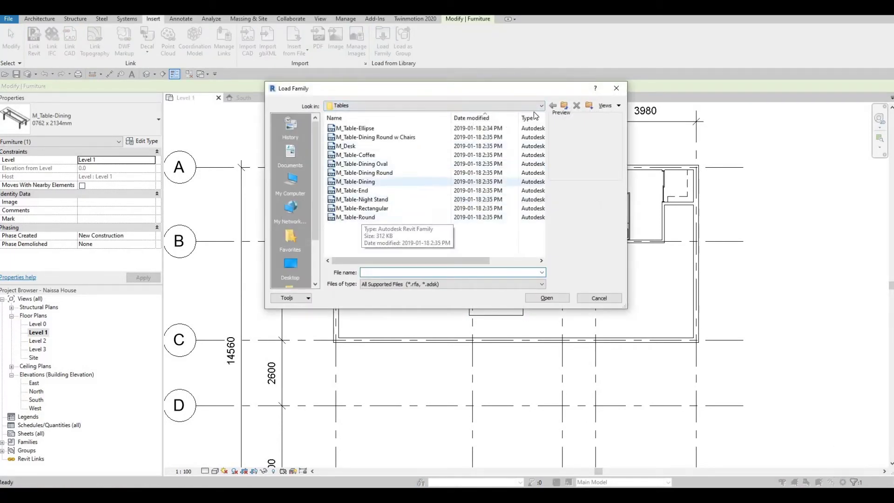
{"action": "left_click", "coordinate": [539, 107]}
{"action": "key", "text": "Escape"}
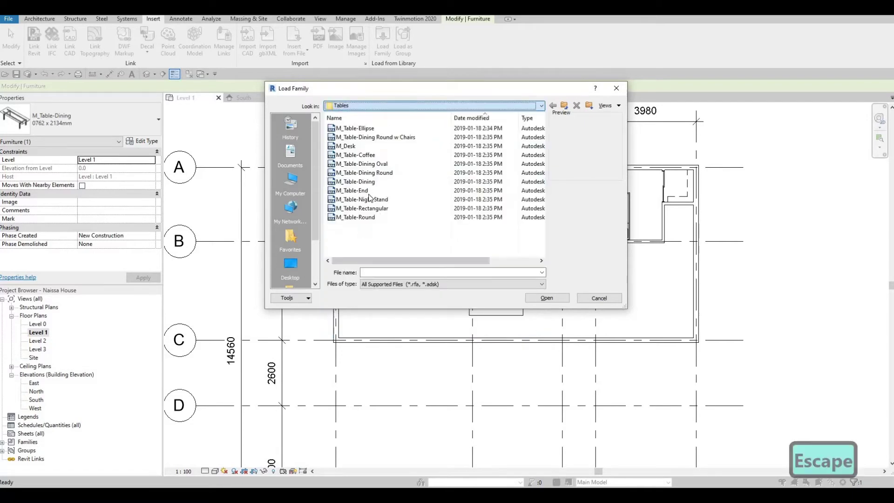
{"action": "left_click", "coordinate": [358, 155]}
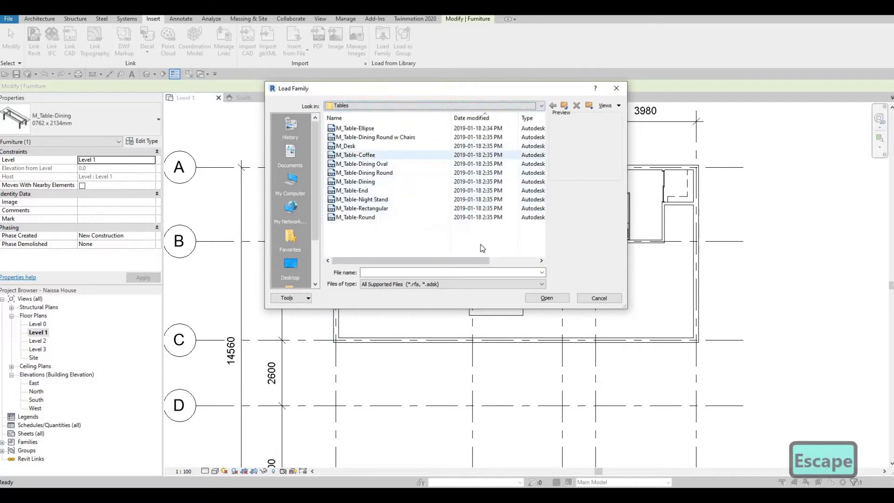
{"action": "left_click", "coordinate": [548, 299]}
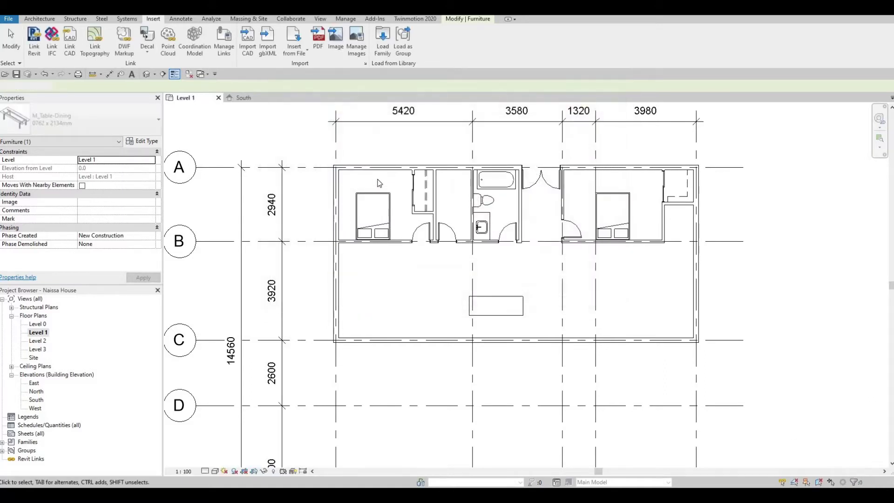
Place a 0610 x 0610 x 0610mm M_Table-Coffee in the open room's east part, centred about 2300 mm from the east grid line and 2636 mm below grid B.
{"action": "key", "text": "c"}
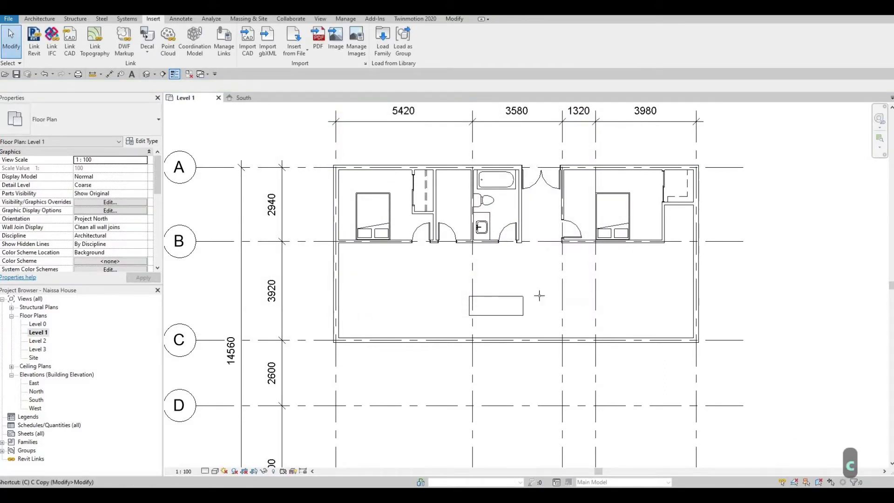
{"action": "key", "text": "m"}
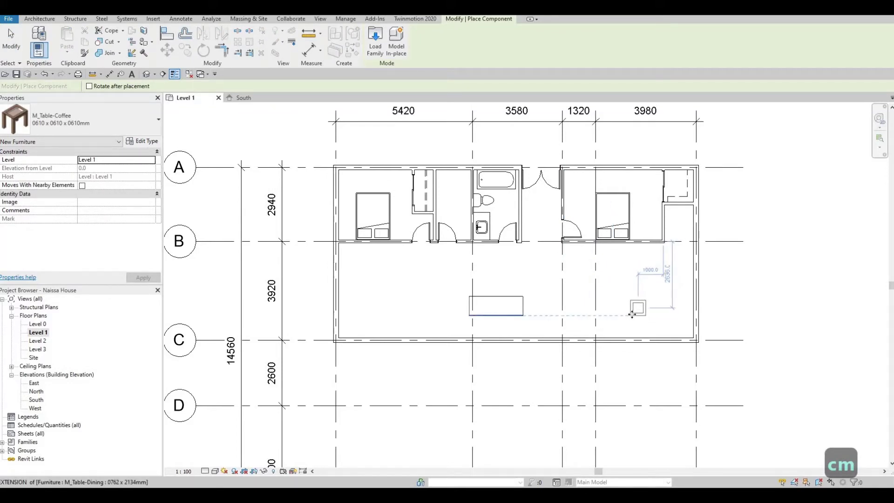
{"action": "left_click", "coordinate": [634, 312]}
{"action": "key", "text": "Escape"}
{"action": "key", "text": "Escape"}
Try the 0915 x 1830 x 0457mm type on the coffee table, and settle on type 0787 x 0711 x 0610mm.
{"action": "left_click", "coordinate": [638, 308]}
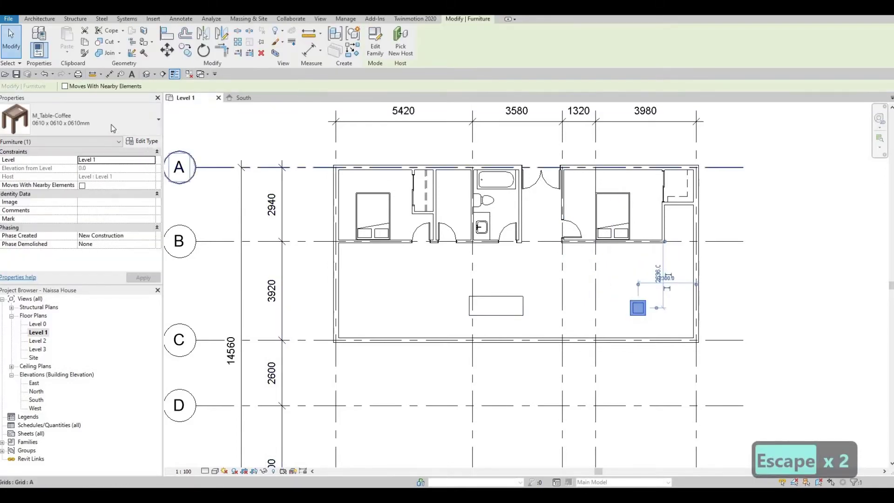
{"action": "left_click", "coordinate": [80, 122]}
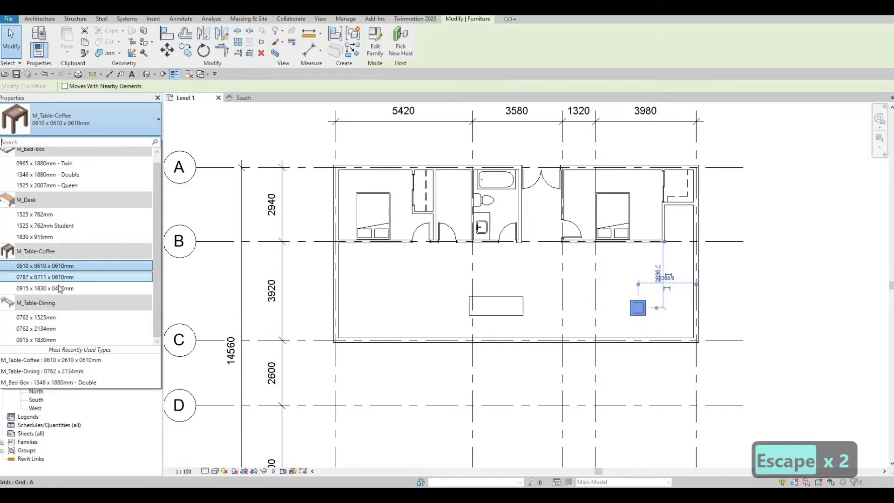
{"action": "left_click", "coordinate": [51, 288]}
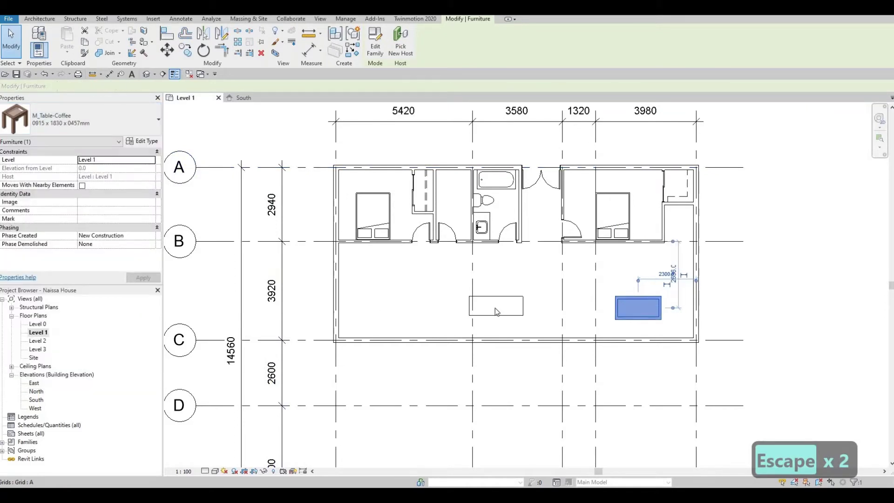
{"action": "left_click", "coordinate": [79, 122]}
{"action": "left_click", "coordinate": [51, 262]}
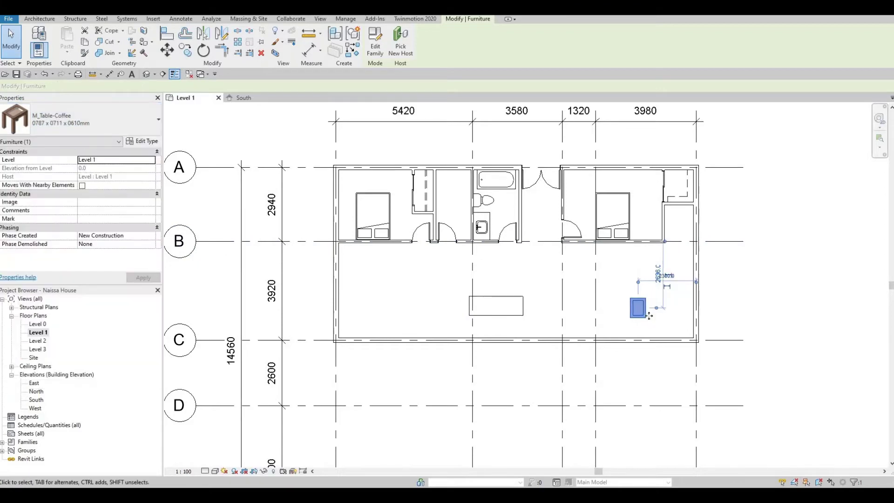
Try a length of 900 mm in the coffee table's type properties, and set the length to 1200 mm.
{"action": "left_click", "coordinate": [143, 142]}
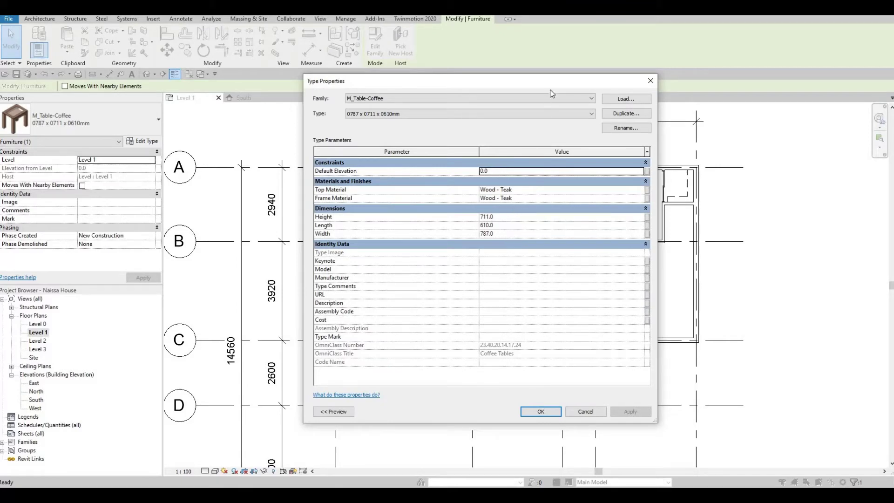
{"action": "left_click_drag", "start_coordinate": [405, 82], "coordinate": [260, 81]}
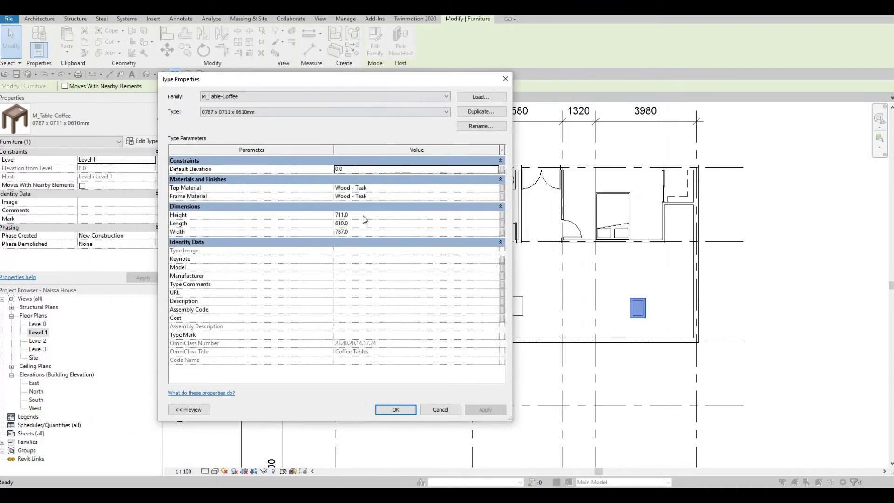
{"action": "left_click", "coordinate": [359, 224]}
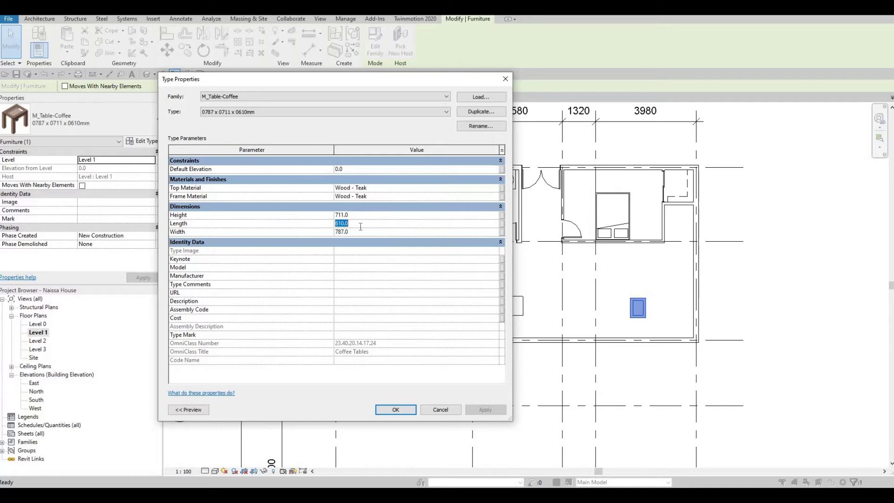
{"action": "type", "text": "900"}
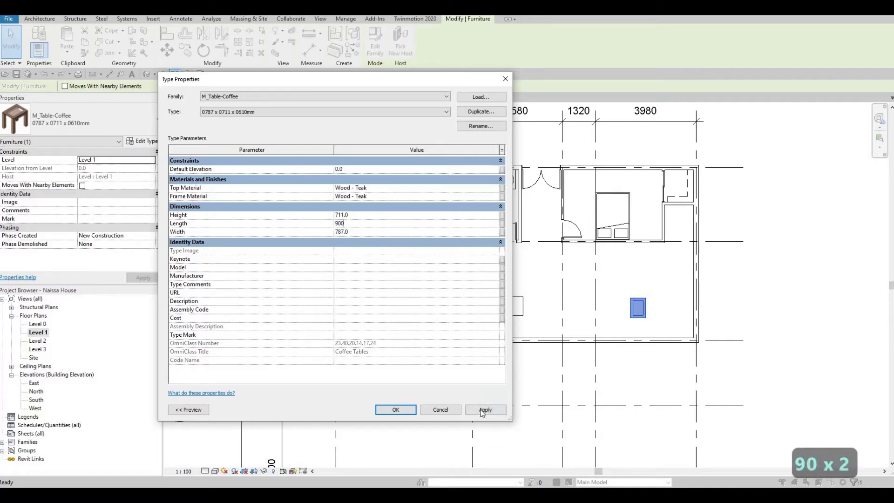
{"action": "left_click", "coordinate": [485, 410]}
{"action": "left_click", "coordinate": [365, 221]}
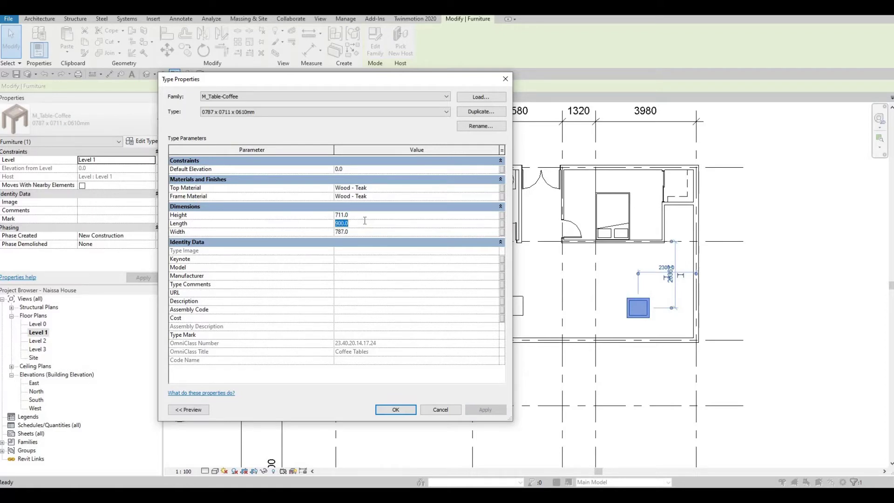
{"action": "type", "text": "1200"}
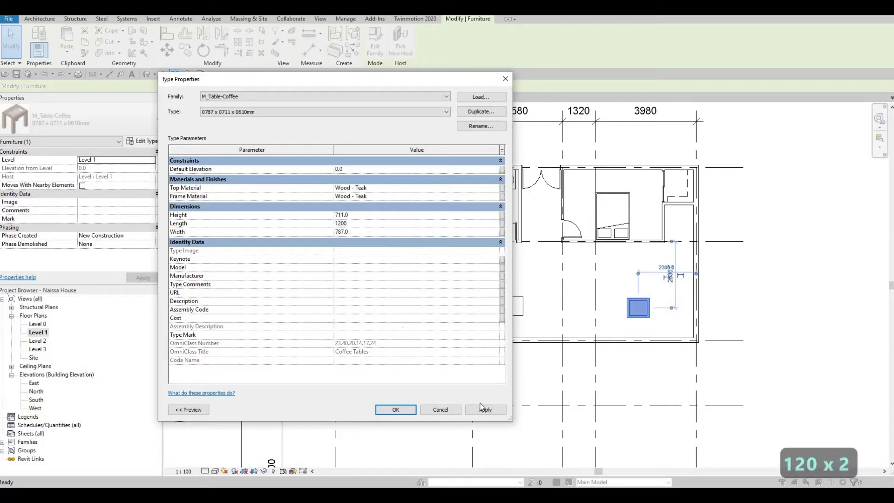
{"action": "left_click", "coordinate": [485, 410]}
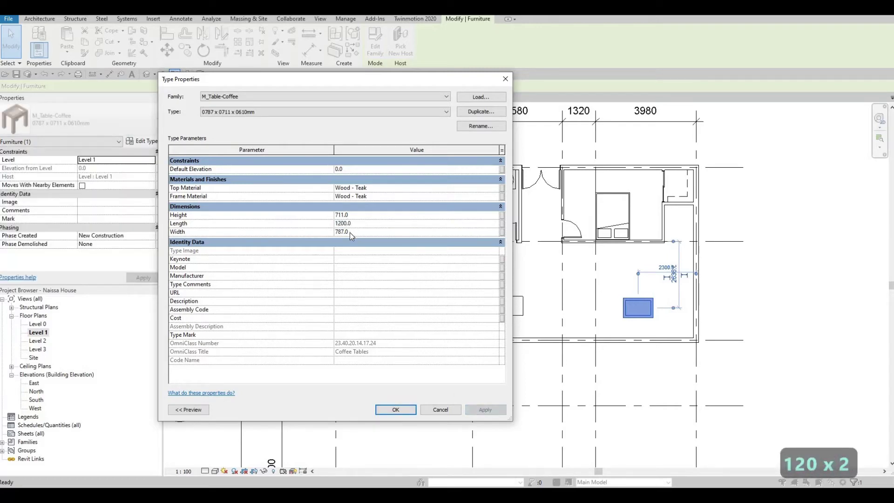
Set the coffee table type's width to 550 mm and deselect the table.
{"action": "left_click", "coordinate": [277, 231]}
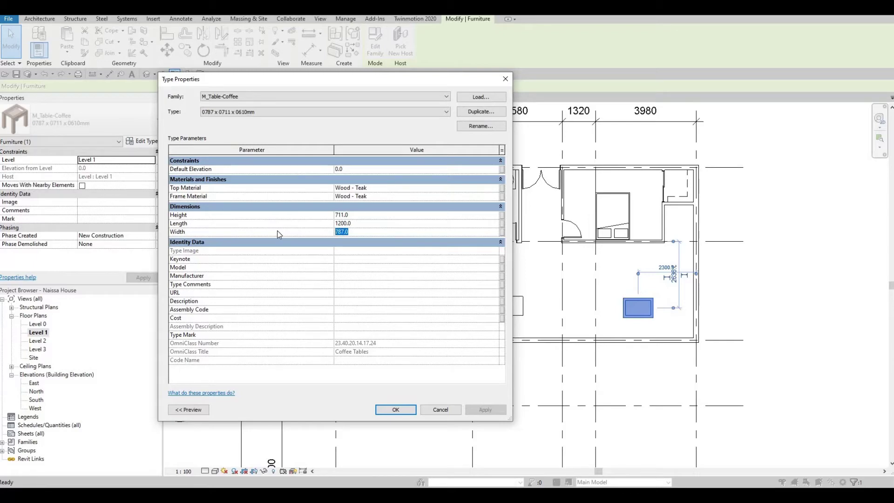
{"action": "type", "text": "550"}
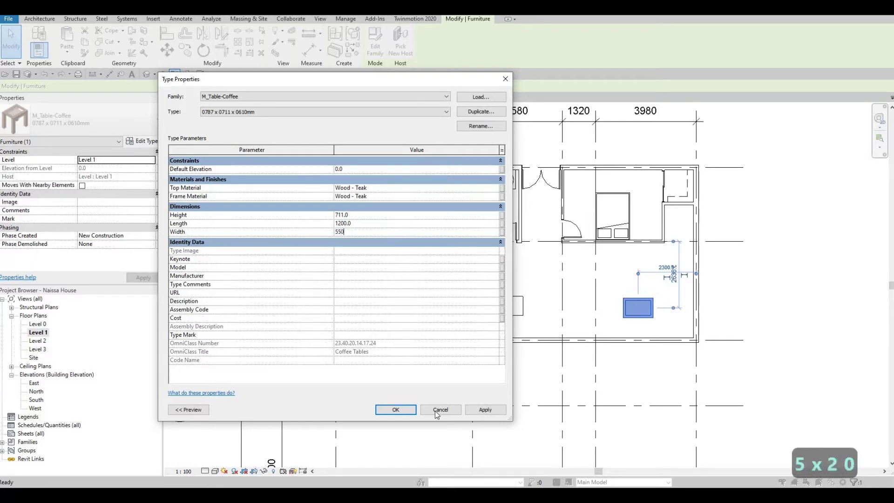
{"action": "left_click", "coordinate": [487, 410]}
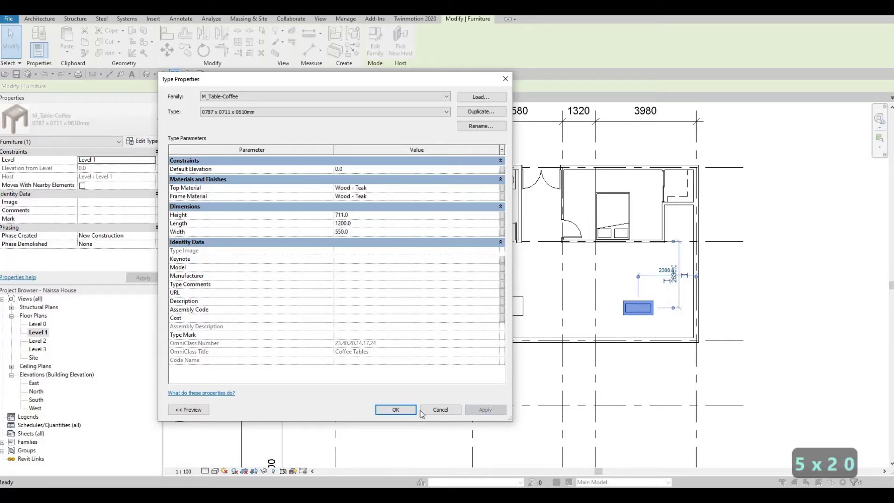
{"action": "left_click", "coordinate": [397, 410]}
{"action": "key", "text": "Escape"}
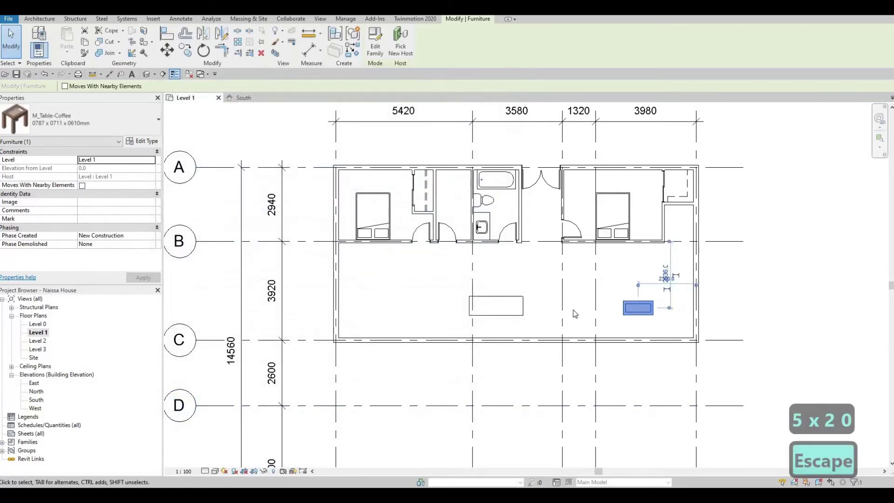
{"action": "scroll", "coordinate": [576, 301], "scroll_direction": "up", "scroll_amount": 1}
{"action": "scroll", "coordinate": [592, 293], "scroll_direction": "up", "scroll_amount": 1}
{"action": "scroll", "coordinate": [599, 298], "scroll_direction": "down", "scroll_amount": 1}
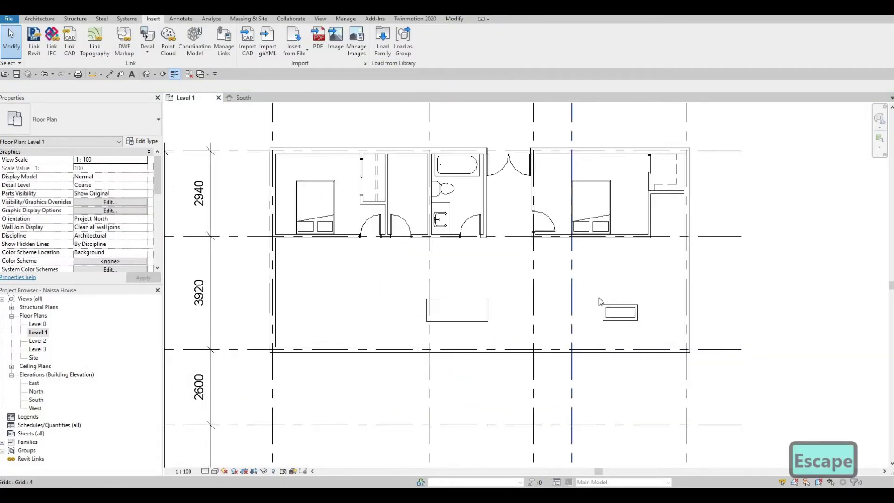
{"action": "scroll", "coordinate": [599, 298], "scroll_direction": "up", "scroll_amount": 1}
{"action": "scroll", "coordinate": [599, 297], "scroll_direction": "down", "scroll_amount": 2}
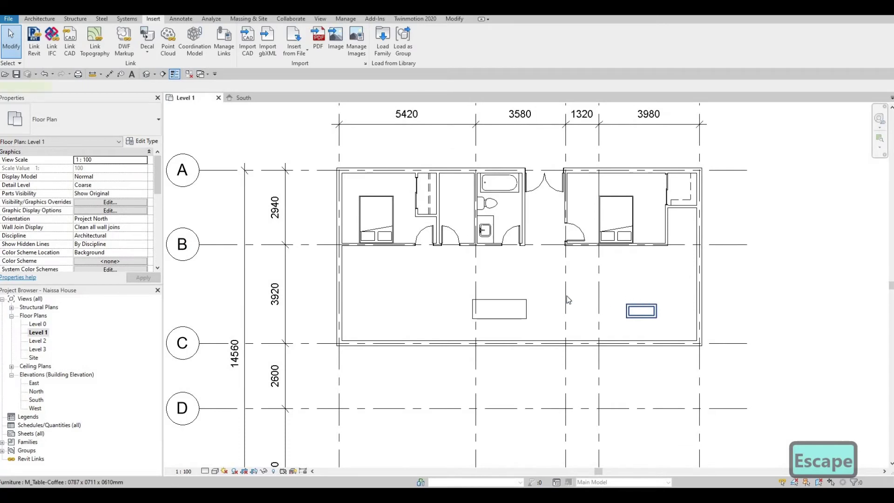
{"action": "left_click", "coordinate": [642, 310]}
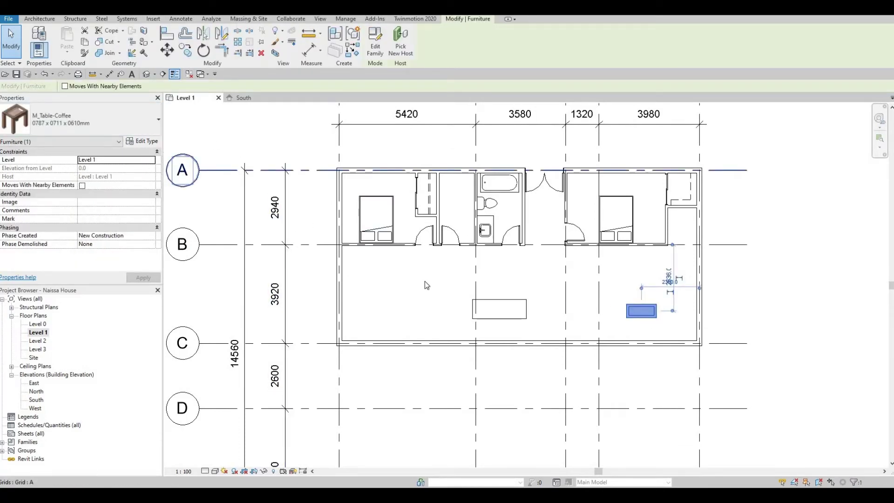
{"action": "key", "text": "Escape"}
{"action": "scroll", "coordinate": [531, 321], "scroll_direction": "up", "scroll_amount": 2}
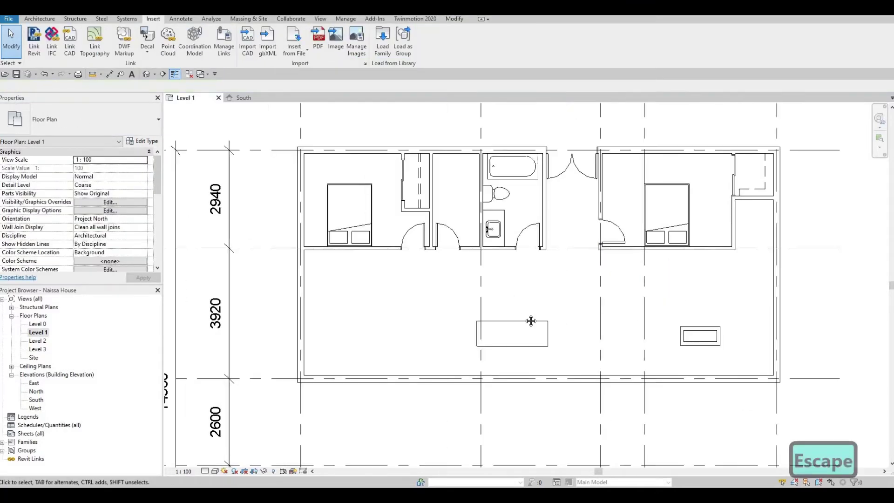
{"action": "scroll", "coordinate": [512, 307], "scroll_direction": "down", "scroll_amount": 2}
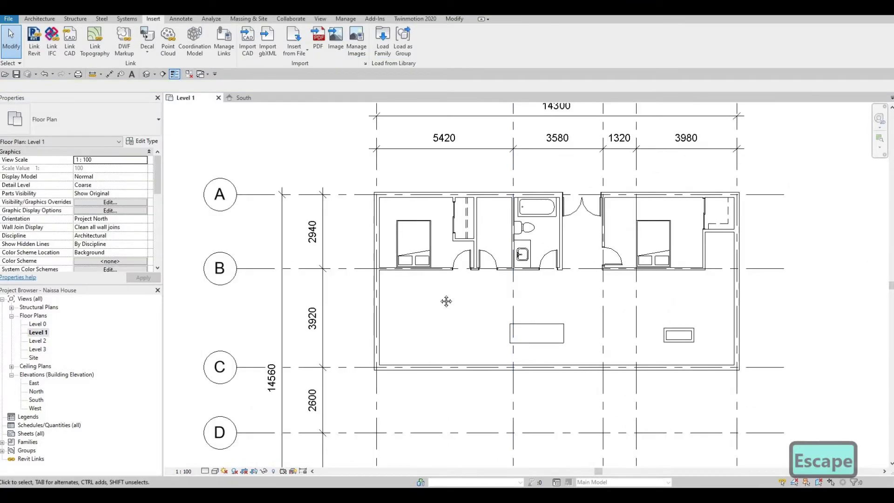
{"action": "middle_click_drag", "start_coordinate": [421, 288], "coordinate": [427, 281]}
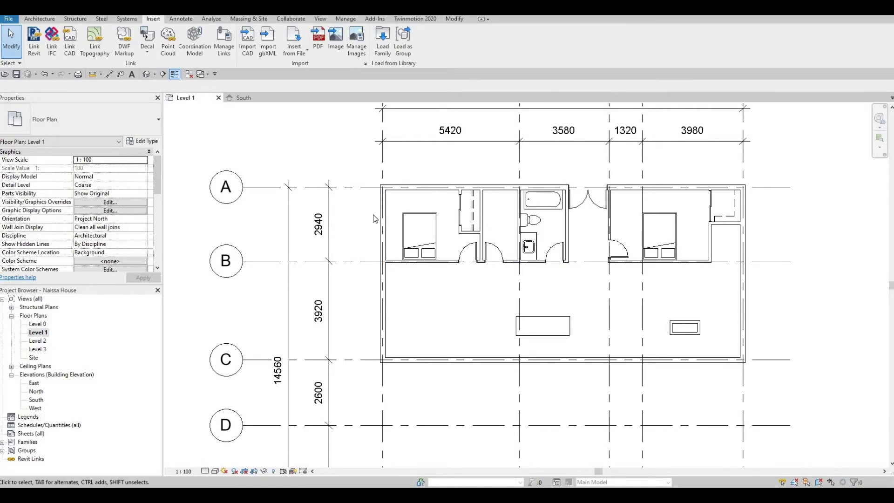
{"action": "middle_click_drag", "start_coordinate": [375, 228], "coordinate": [381, 178]}
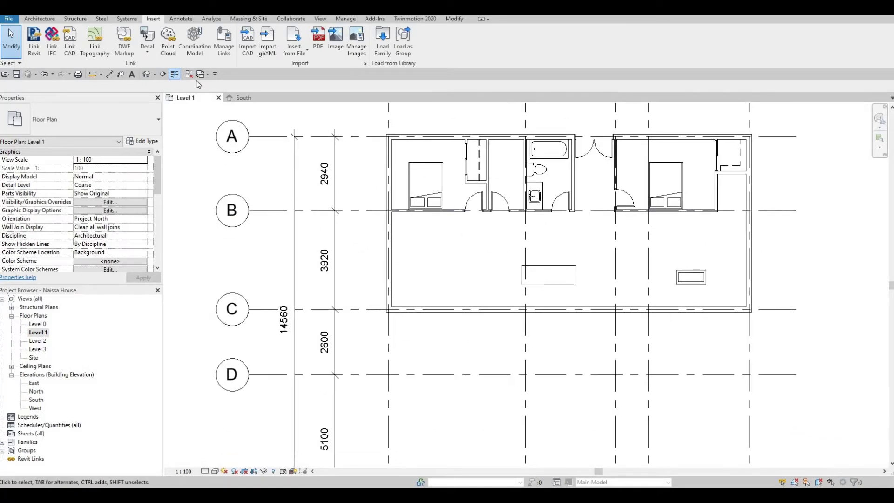
Draw two INTERIOR WALL 1 segments enclosing a small room 1000 mm deep below grid B, against the west exterior wall.
{"action": "left_click", "coordinate": [435, 211]}
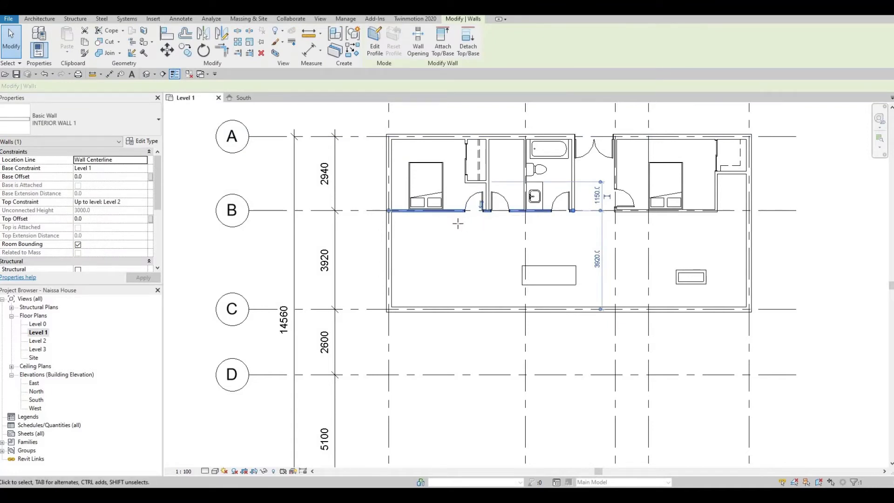
{"action": "key", "text": "c"}
{"action": "key", "text": "s"}
{"action": "scroll", "coordinate": [457, 224], "scroll_direction": "up", "scroll_amount": 3}
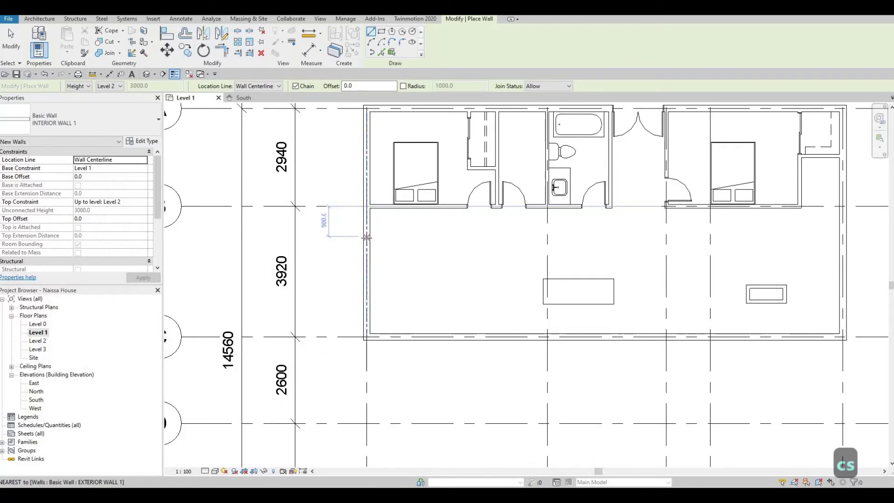
{"action": "left_click", "coordinate": [455, 242]}
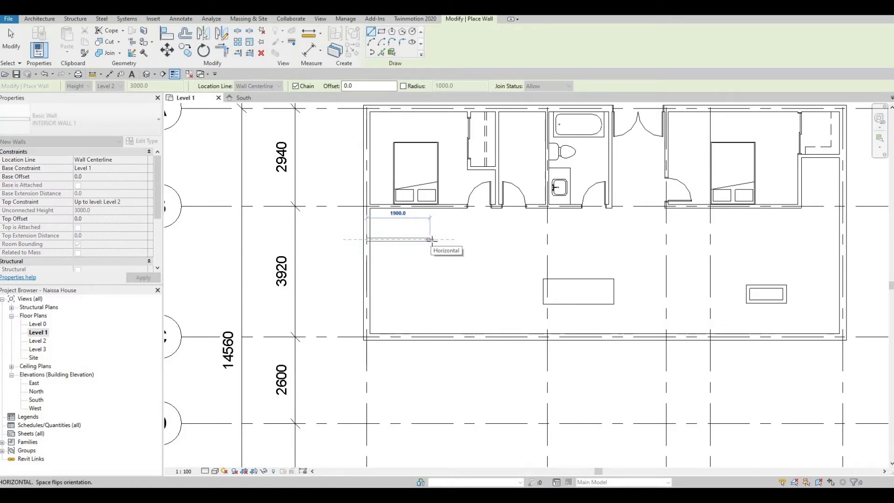
{"action": "left_click", "coordinate": [432, 239]}
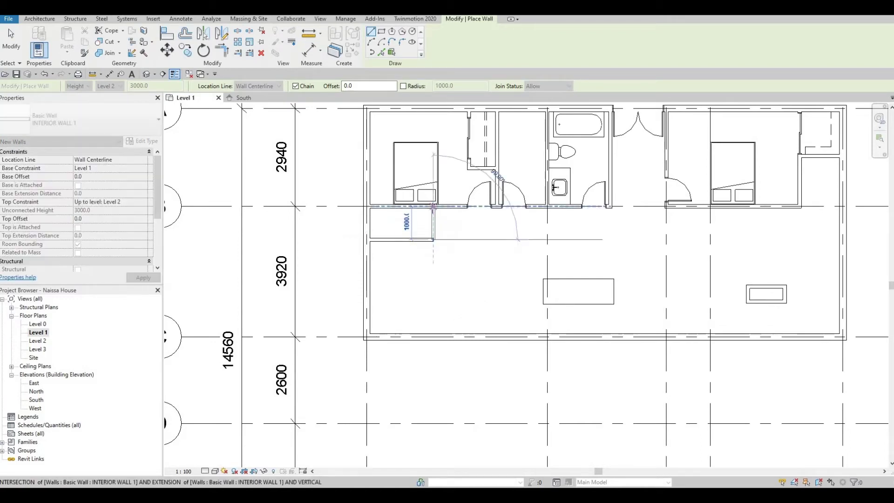
{"action": "left_click", "coordinate": [434, 206]}
{"action": "key", "text": "Escape"}
{"action": "key", "text": "Escape"}
{"action": "key", "text": "Escape"}
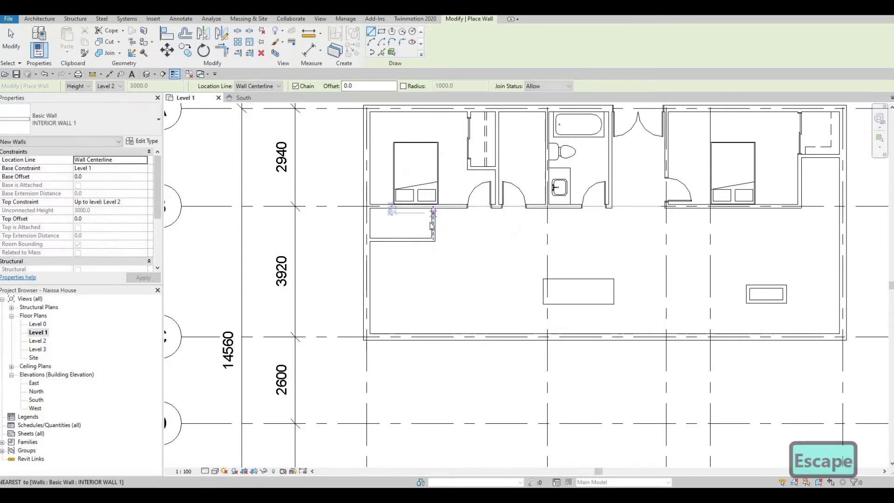
{"action": "key", "text": "Escape"}
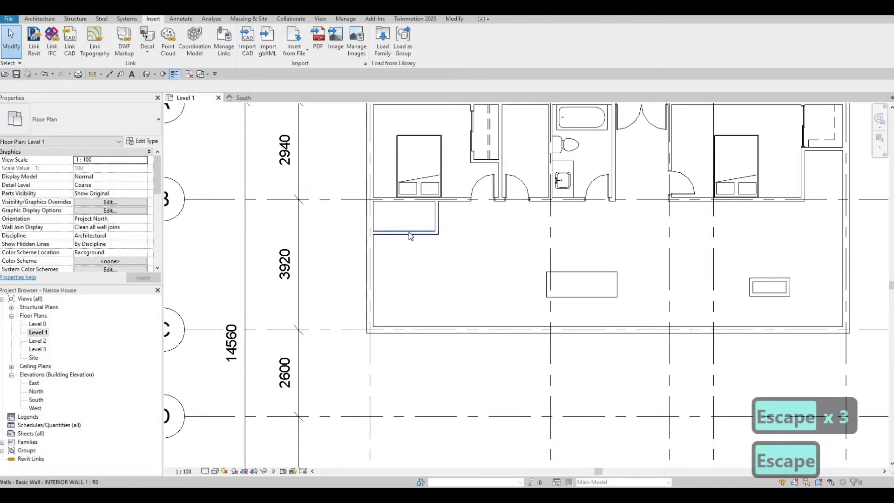
Place a 700 x 2000mm interior single door, matching the bedroom door, midway along the small room's east wall, swinging inward.
{"action": "scroll", "coordinate": [419, 210], "scroll_direction": "up", "scroll_amount": 3}
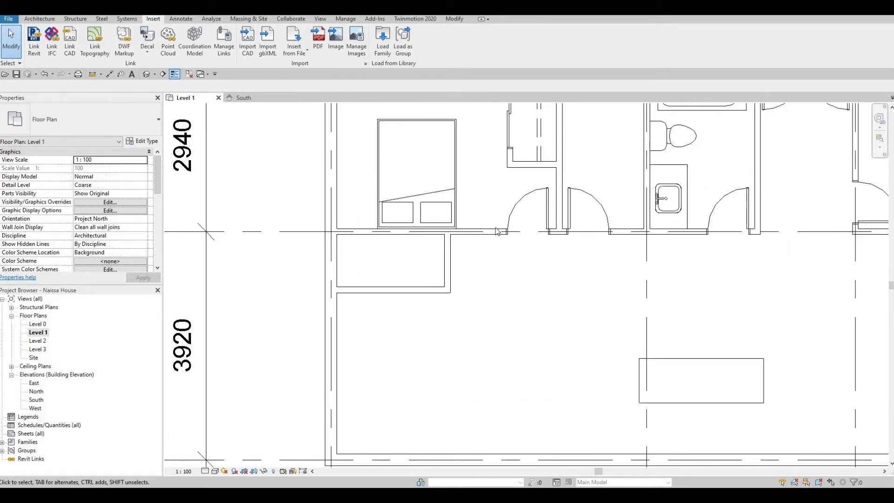
{"action": "left_click", "coordinate": [520, 199]}
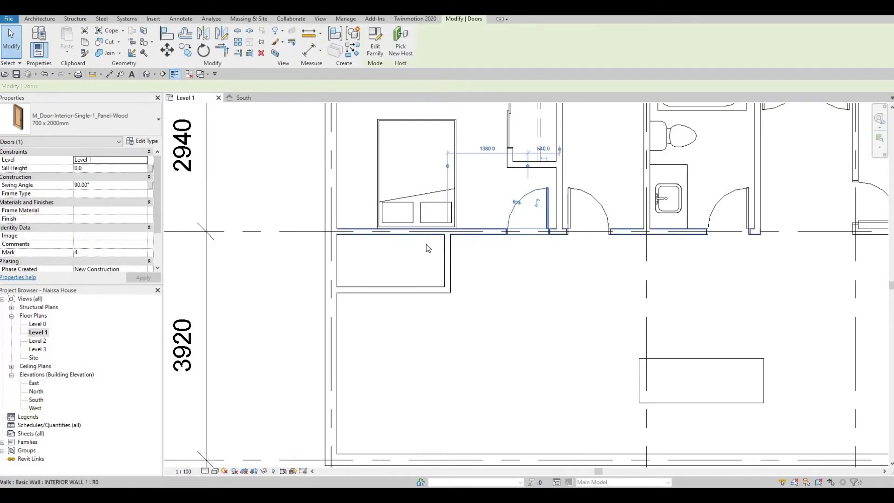
{"action": "key", "text": "c"}
{"action": "key", "text": "s"}
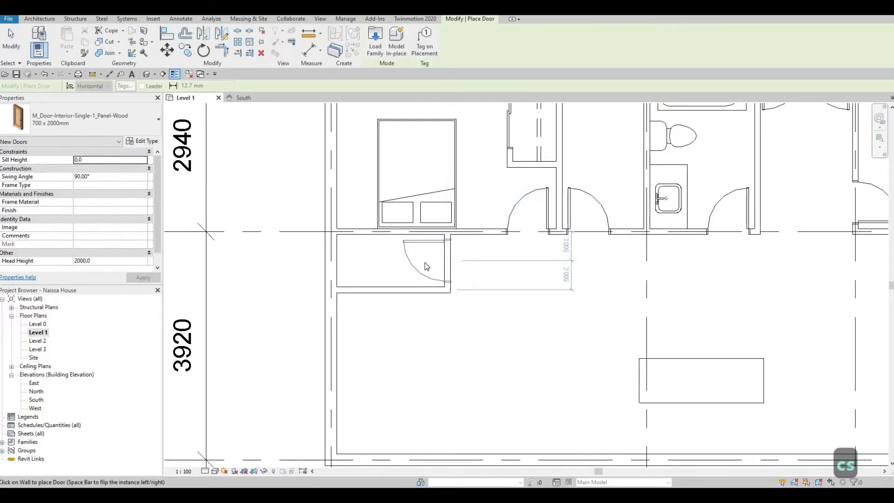
{"action": "left_click", "coordinate": [424, 267]}
{"action": "key", "text": "Escape"}
{"action": "key", "text": "Escape"}
Change the small room's door to type 500 x 2000mm and flip its hinges to the south side.
{"action": "left_click", "coordinate": [421, 267]}
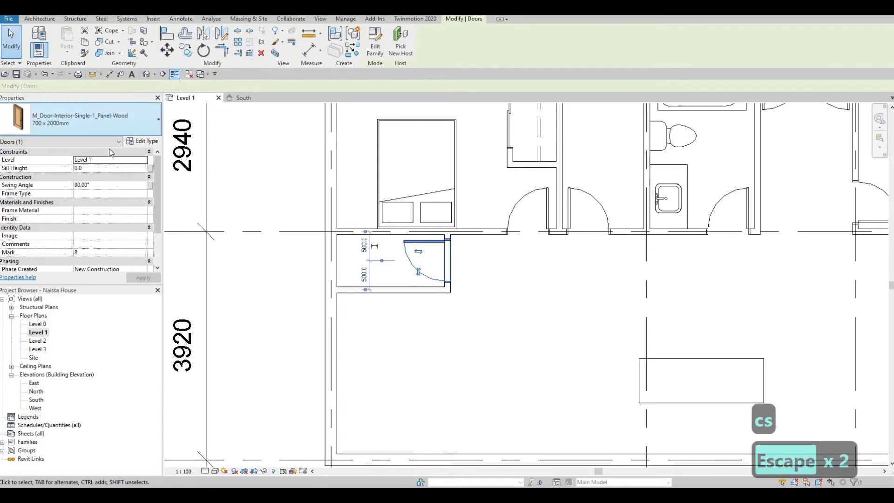
{"action": "left_click", "coordinate": [88, 120]}
{"action": "scroll", "coordinate": [88, 184], "scroll_direction": "up", "scroll_amount": 3}
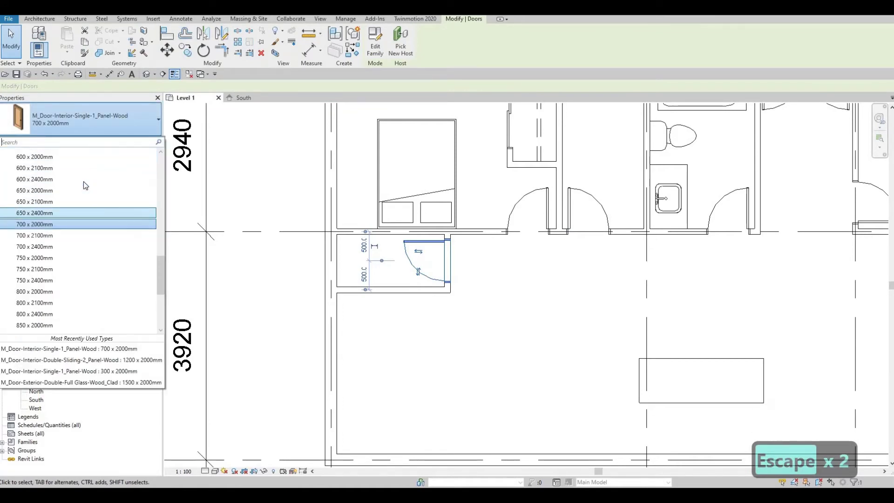
{"action": "scroll", "coordinate": [84, 184], "scroll_direction": "up", "scroll_amount": 3}
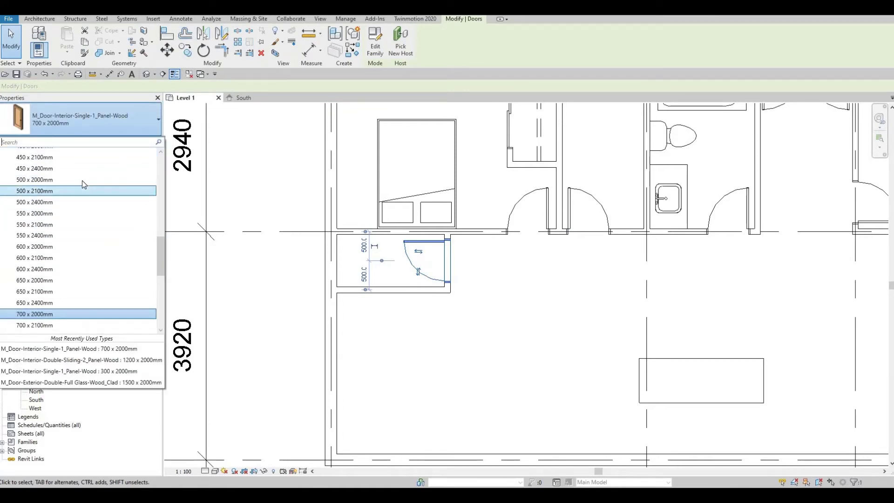
{"action": "left_click", "coordinate": [82, 179]}
{"action": "key", "text": "Escape"}
{"action": "key", "text": "Escape"}
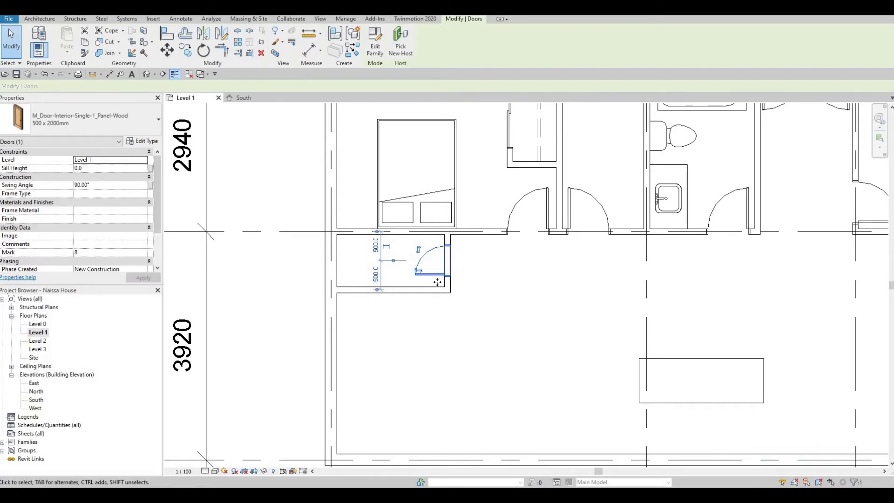
Nudge the small room's door south until it sits 600 mm from grid B and 400 mm from the lower wall.
{"action": "key", "text": "Down"}
{"action": "key", "text": "Down"}
{"action": "key", "text": "Down"}
{"action": "key", "text": "Down"}
{"action": "key", "text": "Down"}
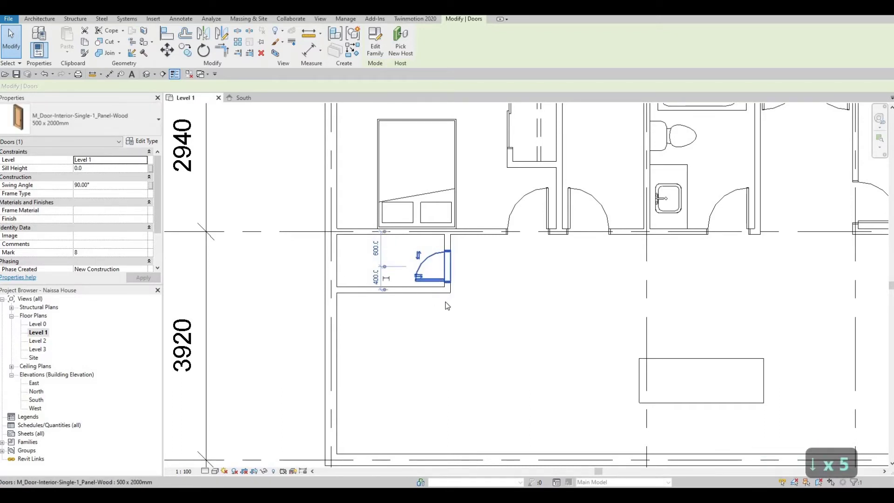
{"action": "key", "text": "Escape"}
{"action": "key", "text": "Escape"}
{"action": "scroll", "coordinate": [503, 304], "scroll_direction": "down", "scroll_amount": 3}
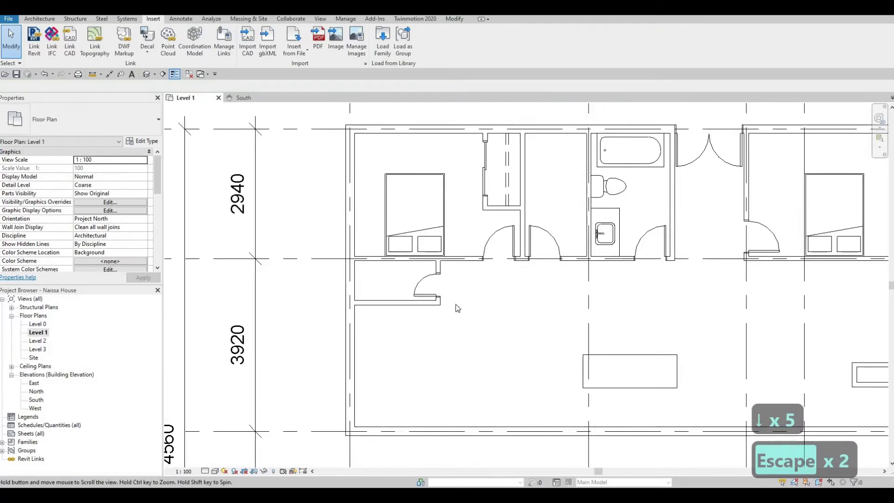
{"action": "scroll", "coordinate": [458, 308], "scroll_direction": "down", "scroll_amount": 3}
{"action": "key", "text": "Escape"}
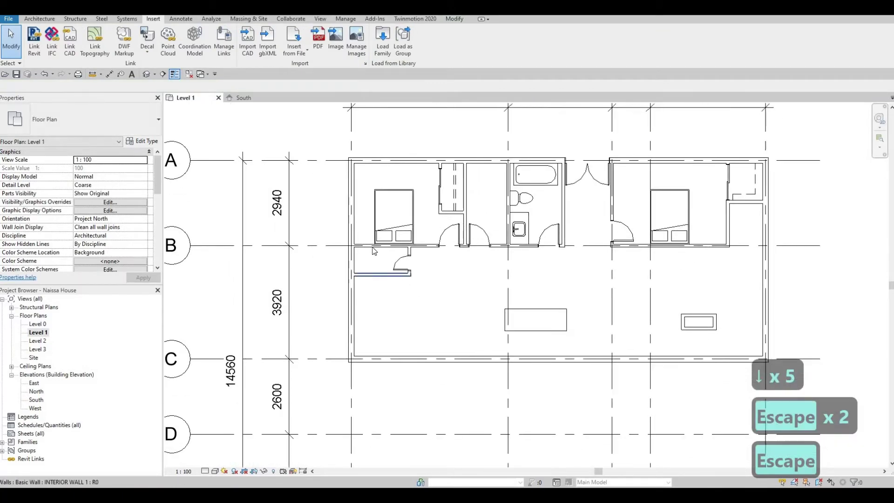
Start loading a family and open the Seating folder of the Furniture library.
{"action": "scroll", "coordinate": [410, 285], "scroll_direction": "down", "scroll_amount": 4}
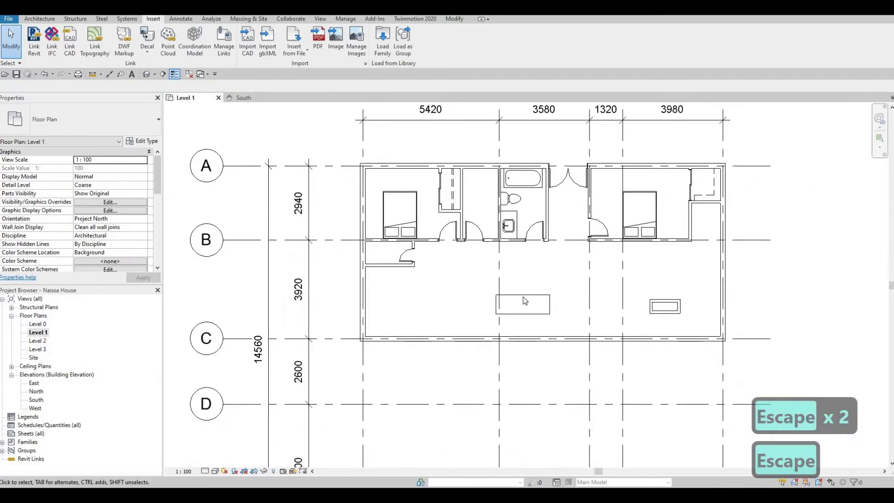
{"action": "middle_click_drag", "start_coordinate": [525, 300], "coordinate": [486, 293]}
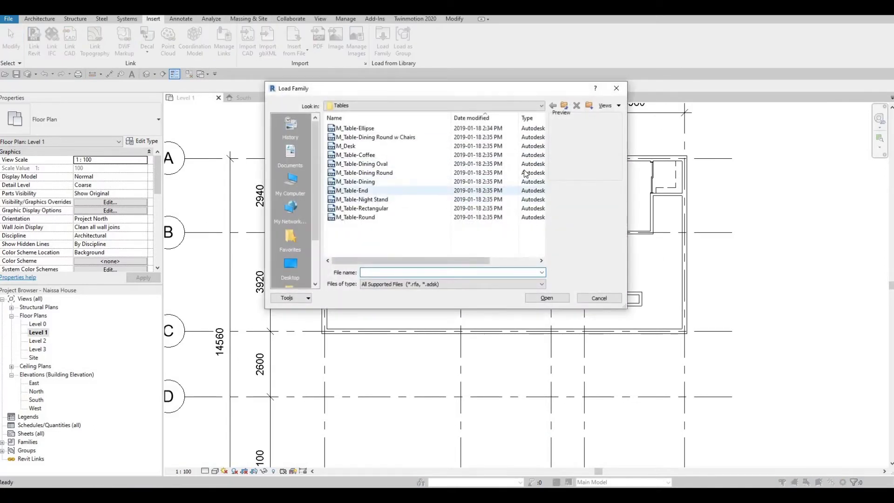
{"action": "left_click", "coordinate": [541, 105]}
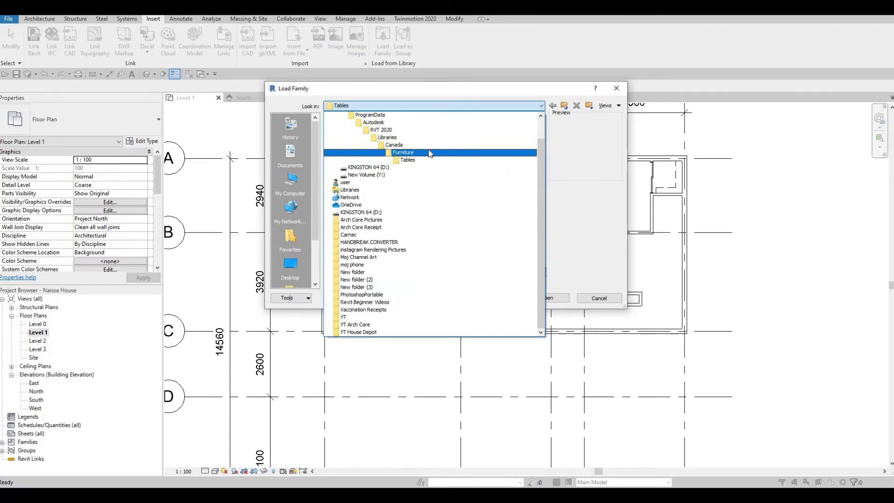
{"action": "left_click", "coordinate": [354, 152]}
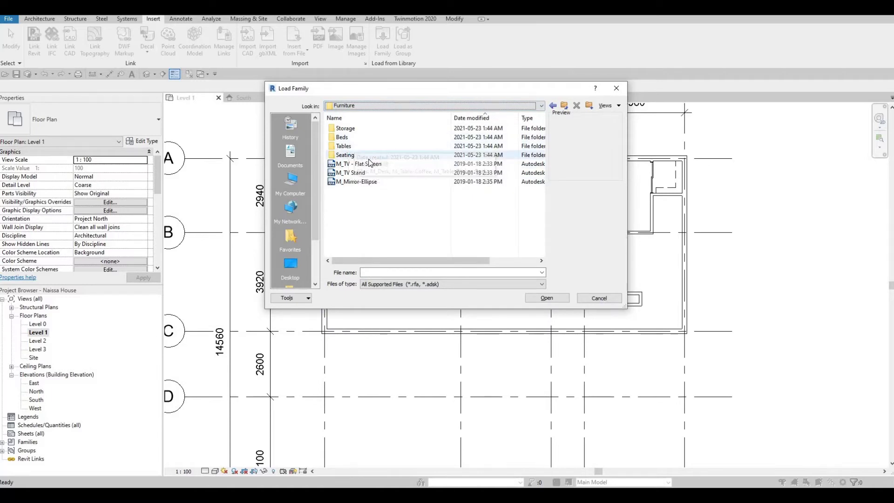
{"action": "double_click", "coordinate": [370, 155]}
Preview several seating families and load M_Chair-Breuer.
{"action": "left_click", "coordinate": [368, 129]}
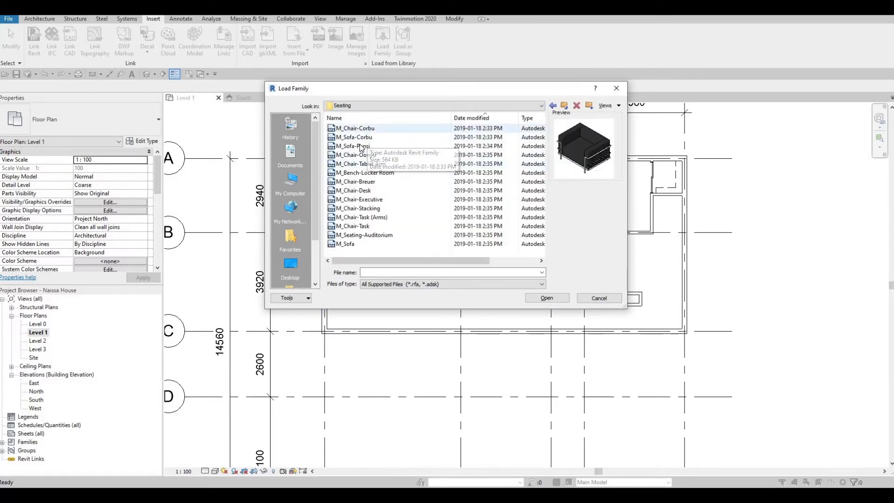
{"action": "left_click", "coordinate": [360, 146]}
{"action": "left_click", "coordinate": [363, 154]}
{"action": "left_click", "coordinate": [365, 172]}
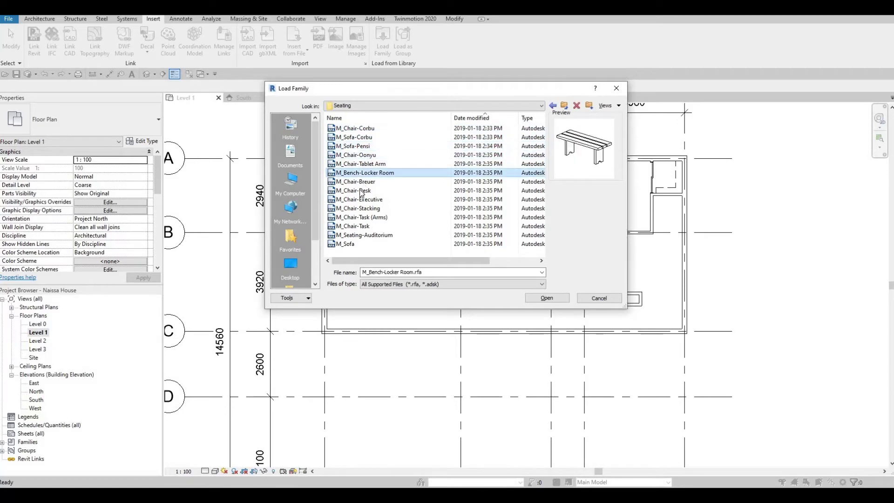
{"action": "left_click", "coordinate": [369, 181]}
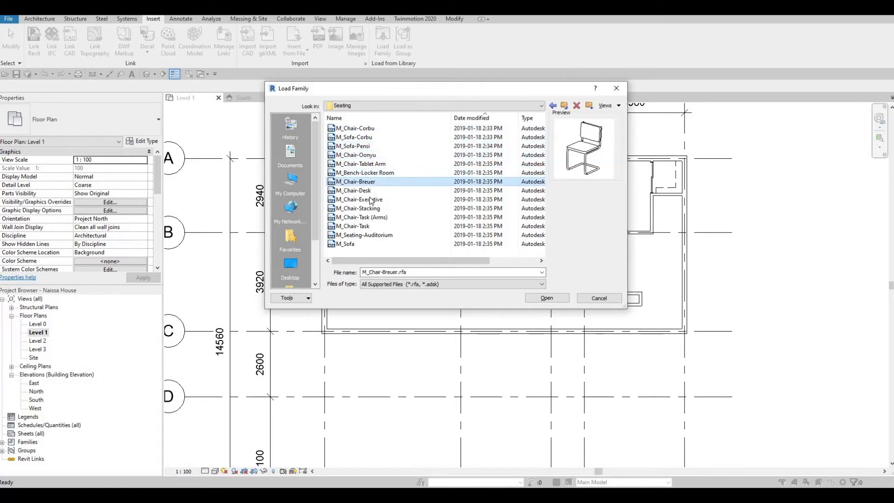
{"action": "left_click", "coordinate": [546, 299]}
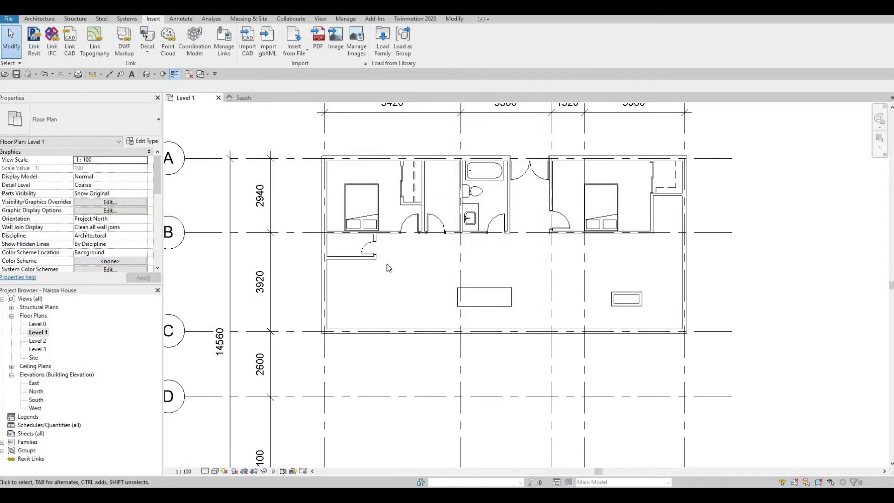
Place three M_Chair-Breuer chairs along the dining table's north edge, facing it, at 300, 1000 and 1700 mm from the grid line.
{"action": "key", "text": "m"}
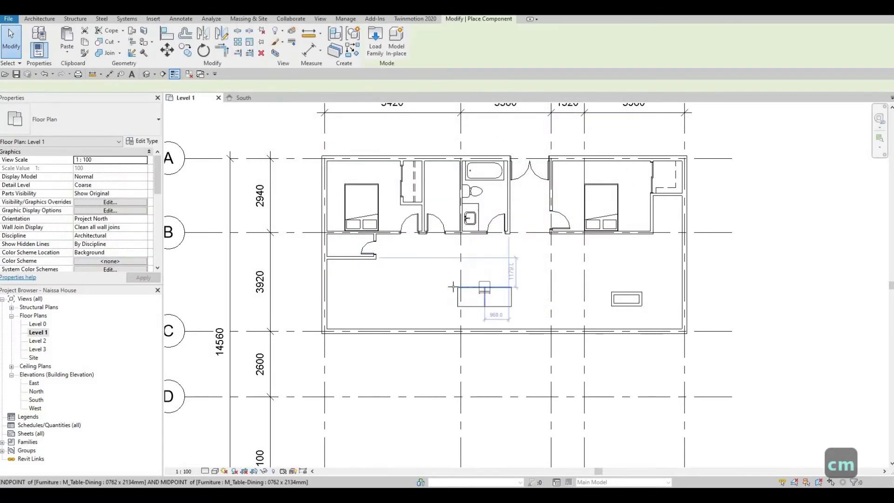
{"action": "scroll", "coordinate": [477, 278], "scroll_direction": "up", "scroll_amount": 5}
{"action": "key", "text": "space"}
{"action": "key", "text": "space"}
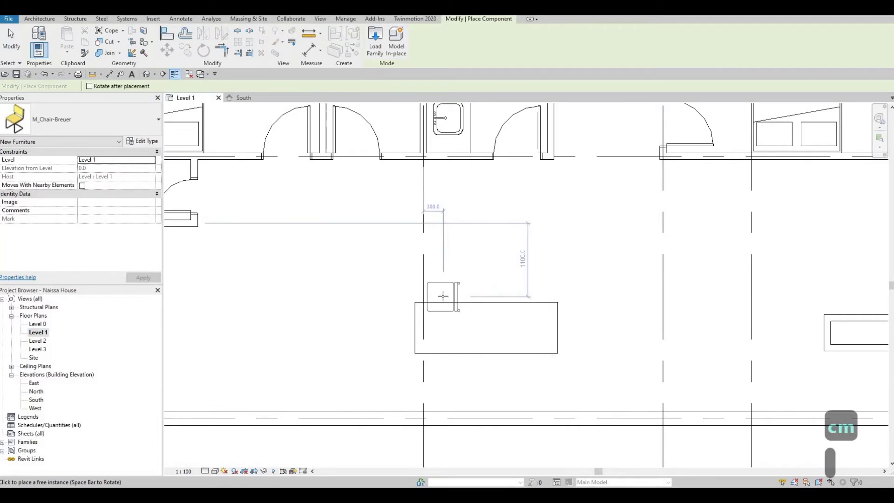
{"action": "left_click", "coordinate": [491, 296]}
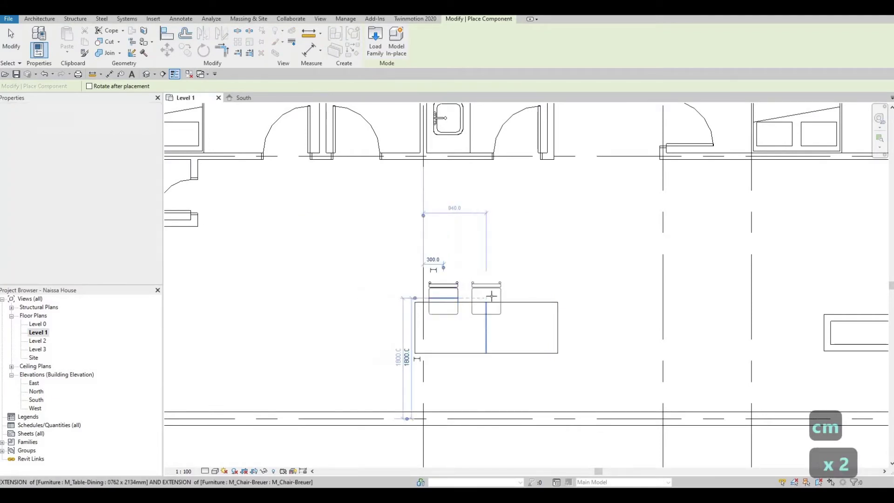
{"action": "left_click", "coordinate": [530, 296]}
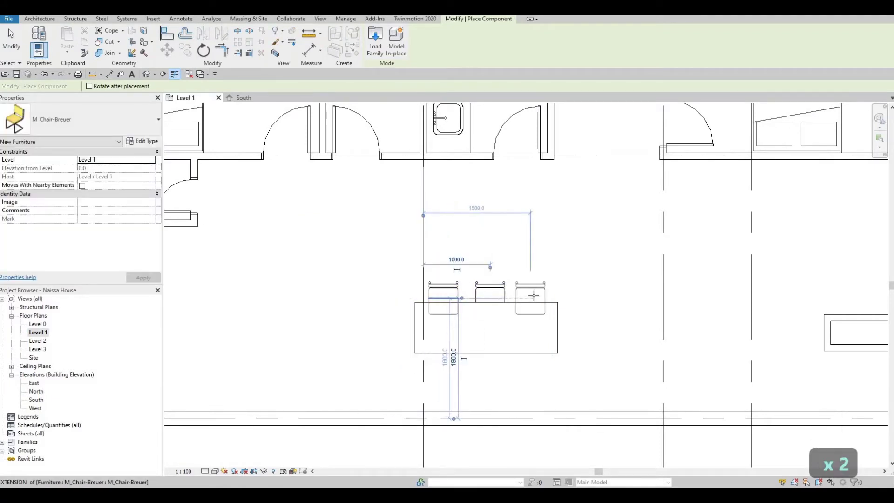
{"action": "left_click", "coordinate": [535, 295]}
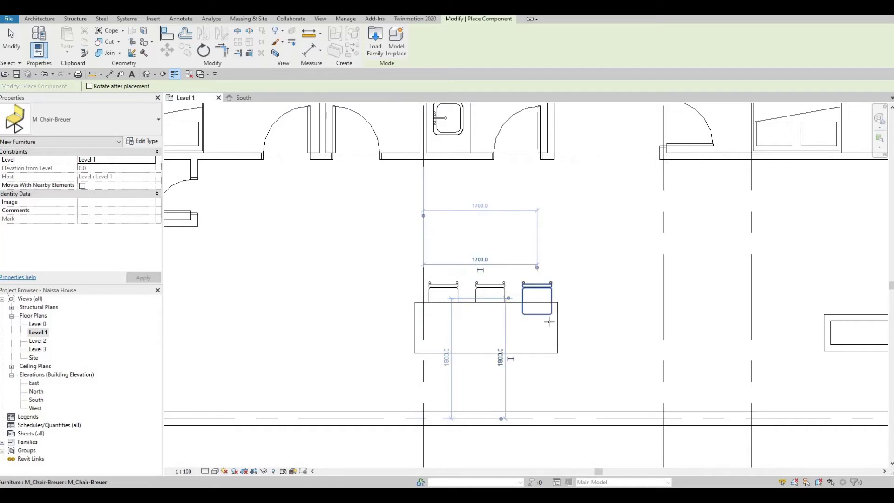
Place a fourth M_Chair-Breuer at the middle of the dining table's east end, rotated to face the table.
{"action": "key", "text": "space"}
{"action": "key", "text": "space"}
{"action": "key", "text": "space"}
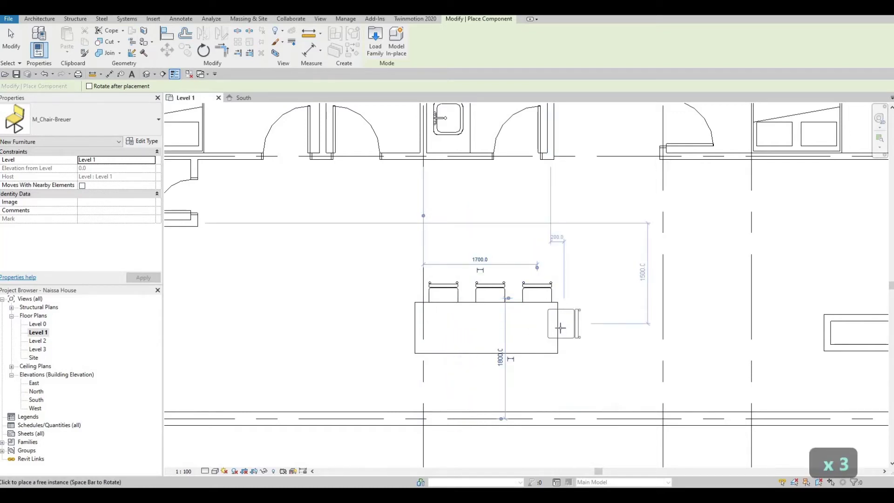
{"action": "left_click", "coordinate": [559, 328]}
{"action": "key", "text": "Escape"}
{"action": "key", "text": "Escape"}
{"action": "key", "text": "Escape"}
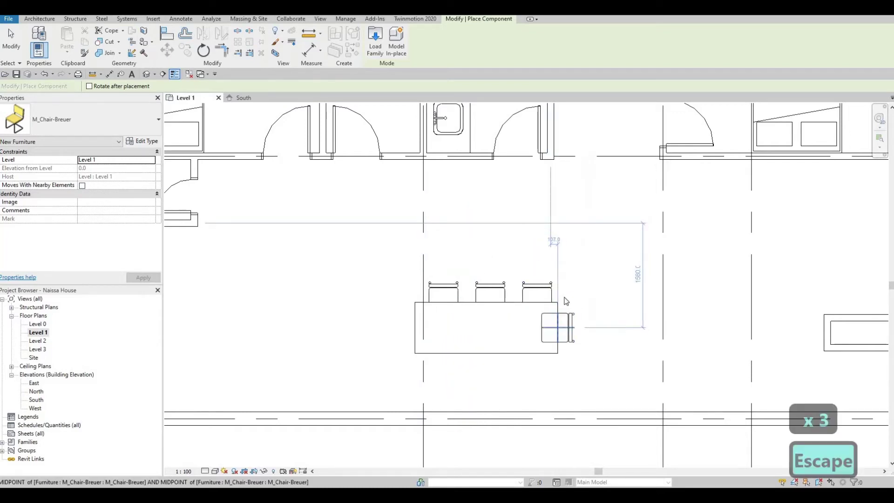
Mirror a copy of the east-end chair to the dining table's west end about a drawn axis through the table's midpoint.
{"action": "scroll", "coordinate": [584, 301], "scroll_direction": "down", "scroll_amount": 1}
{"action": "left_click", "coordinate": [585, 301]}
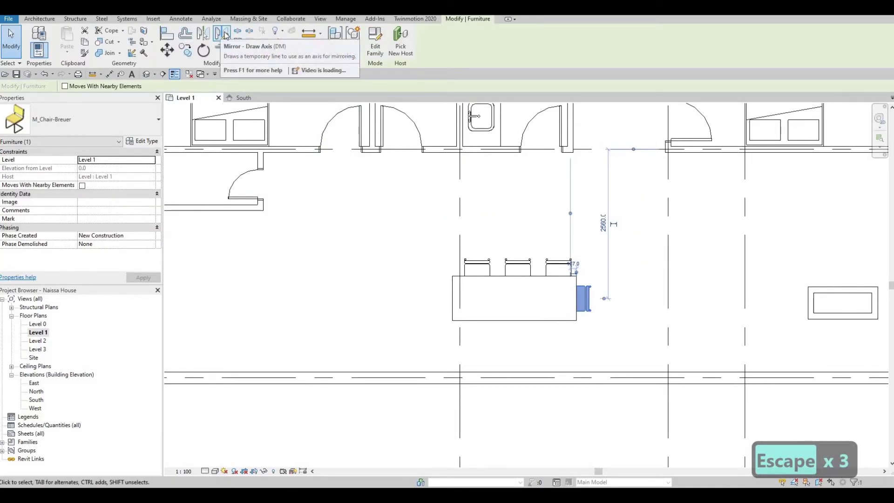
{"action": "left_click", "coordinate": [225, 36]}
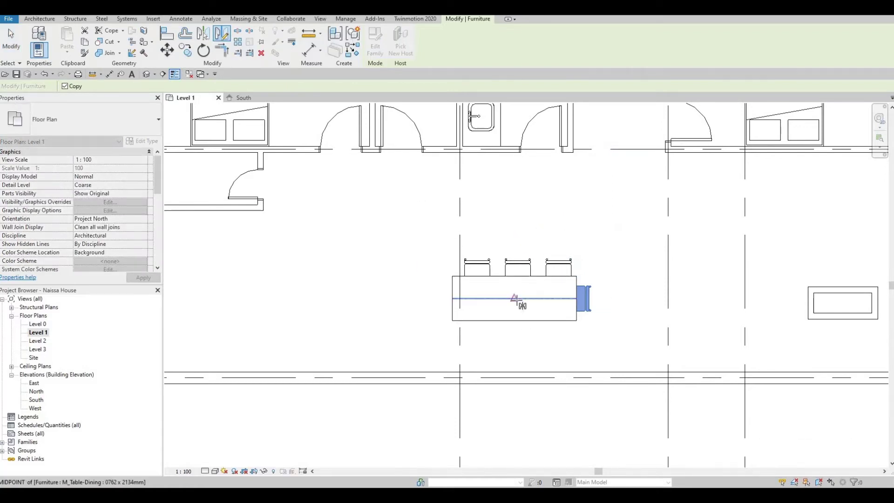
{"action": "left_click", "coordinate": [515, 334]}
{"action": "left_click", "coordinate": [515, 337]}
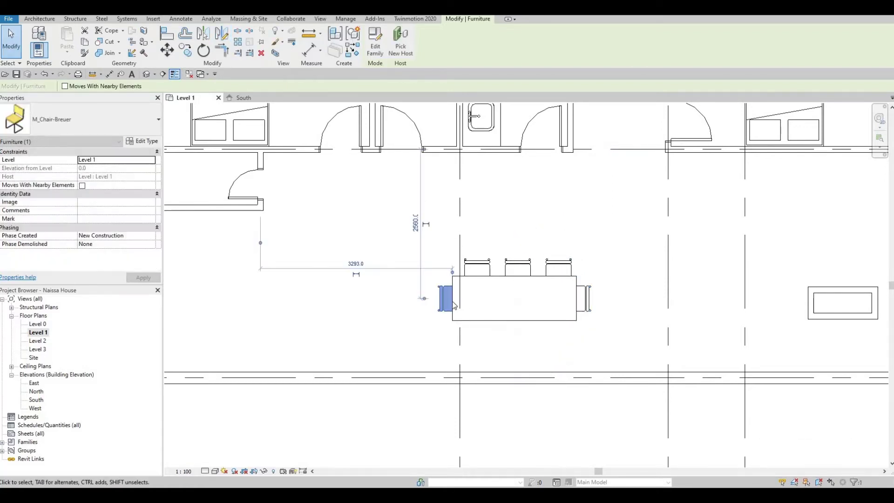
{"action": "key", "text": "Escape"}
{"action": "key", "text": "Escape"}
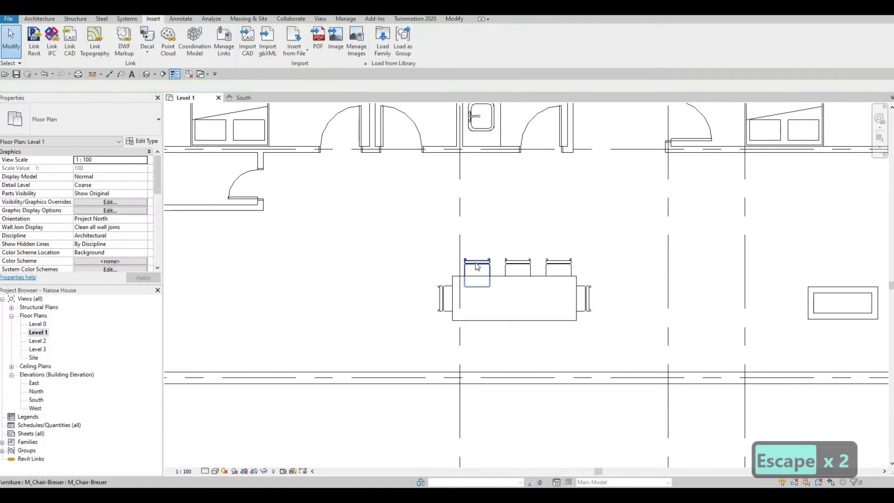
Mirror copies of the three north-side dining chairs to the table's south side about a drawn east-west axis through the table's middle.
{"action": "left_click", "coordinate": [510, 282]}
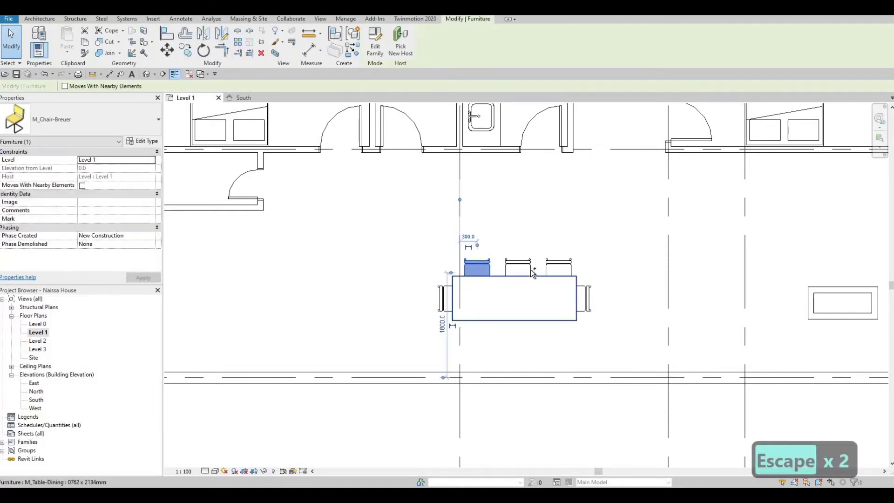
{"action": "left_click", "coordinate": [565, 266], "text": "ctrl"}
{"action": "left_click", "coordinate": [518, 268], "text": "ctrl"}
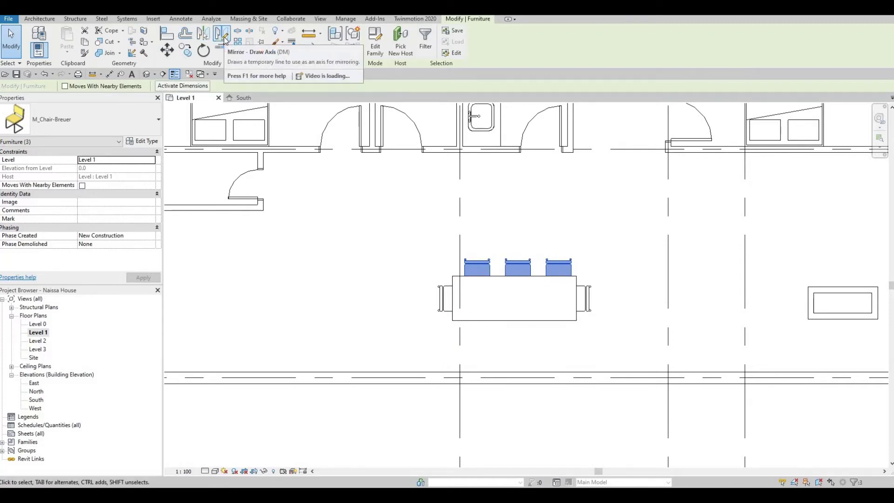
{"action": "key", "text": "d"}
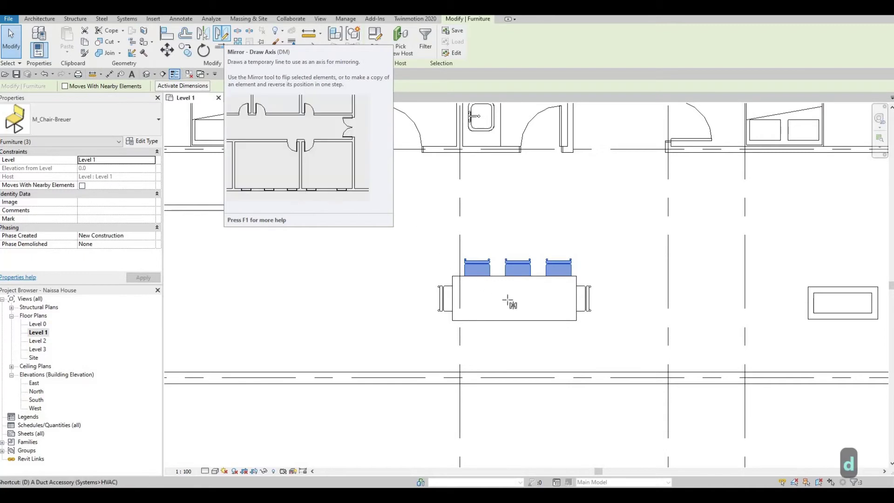
{"action": "key", "text": "m"}
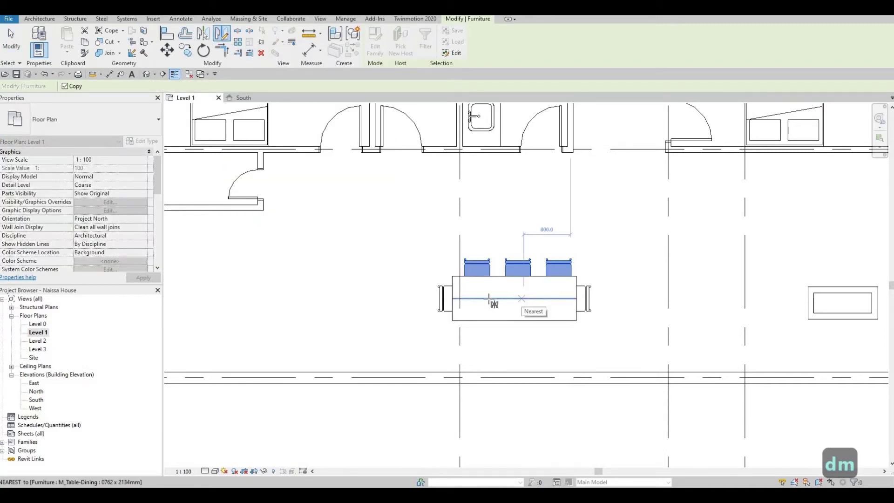
{"action": "left_click", "coordinate": [489, 299]}
{"action": "left_click", "coordinate": [567, 371]}
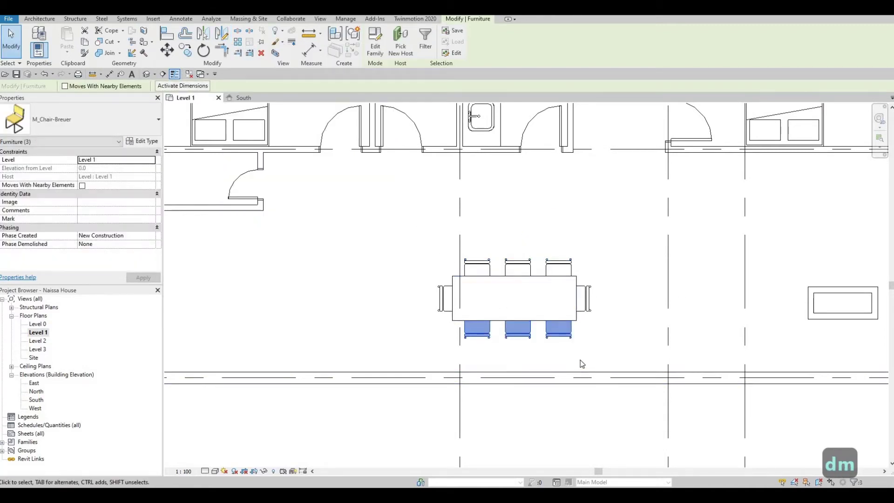
{"action": "key", "text": "Escape"}
{"action": "key", "text": "Escape"}
Nudge the dining table and all eight chairs slightly east and south, aligning the table's west end with the grid line.
{"action": "scroll", "coordinate": [536, 318], "scroll_direction": "down", "scroll_amount": 2}
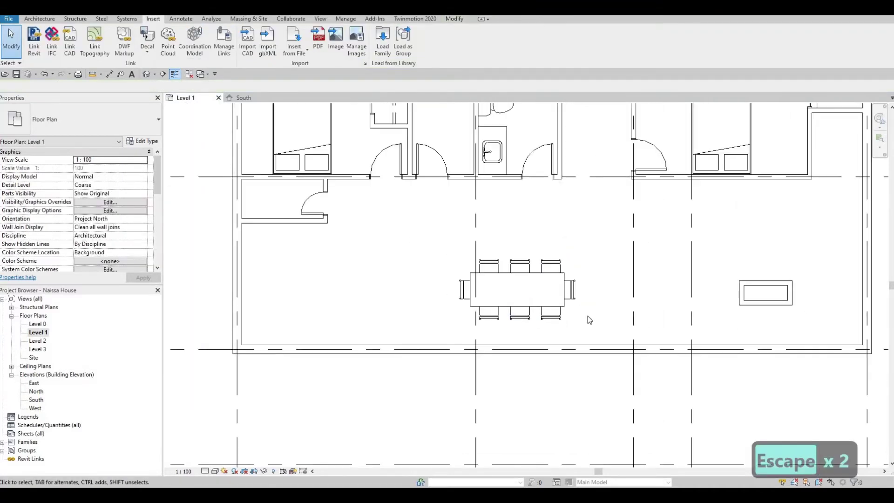
{"action": "left_click_drag", "start_coordinate": [414, 236], "coordinate": [593, 332]}
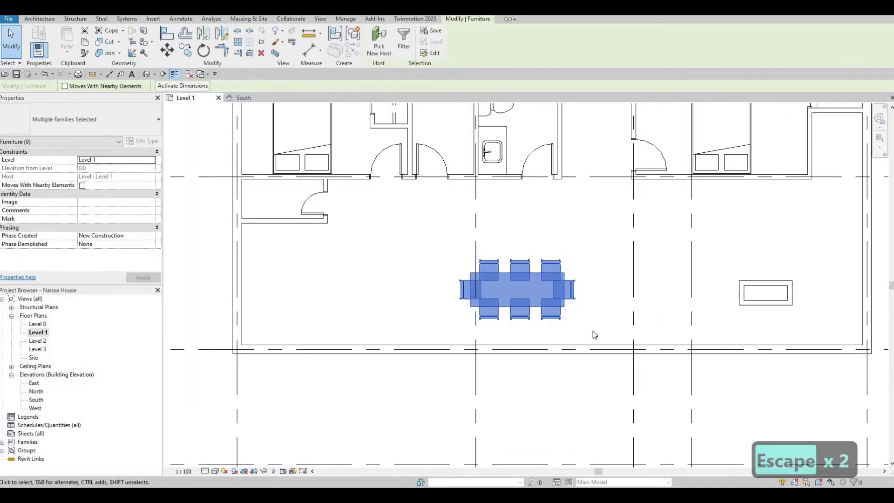
{"action": "key", "text": "Right"}
{"action": "key", "text": "Right"}
{"action": "key", "text": "Down"}
{"action": "key", "text": "Down"}
{"action": "key", "text": "Right"}
{"action": "key", "text": "Right"}
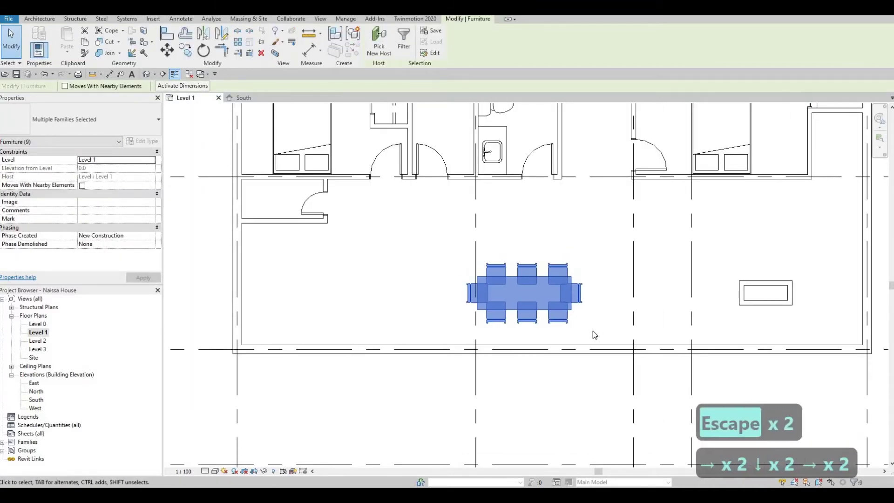
{"action": "key", "text": "Left"}
{"action": "key", "text": "Down"}
{"action": "key", "text": "Escape"}
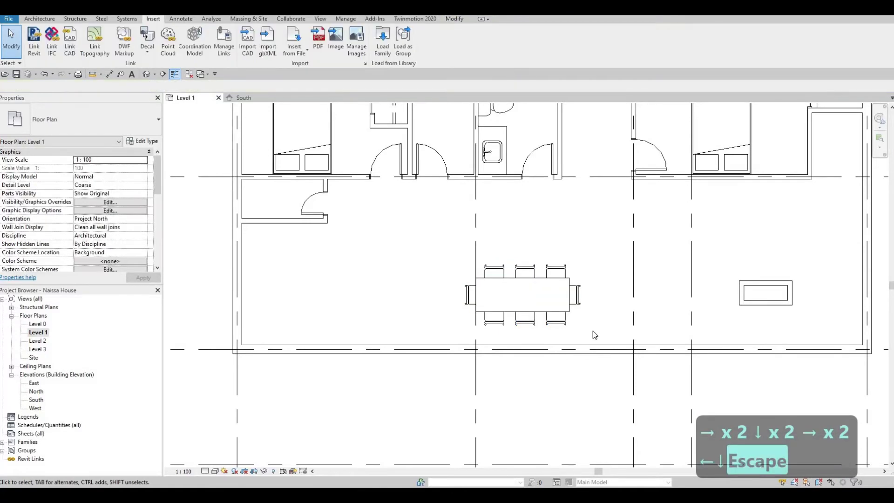
{"action": "key", "text": "Escape"}
Draw two connected <Demolished> detail lines inside the small room: one west from the door wall, then one about 750 mm down to the south wall.
{"action": "middle_click_drag", "start_coordinate": [335, 261], "coordinate": [454, 290]}
{"action": "scroll", "coordinate": [454, 290], "scroll_direction": "down", "scroll_amount": 1}
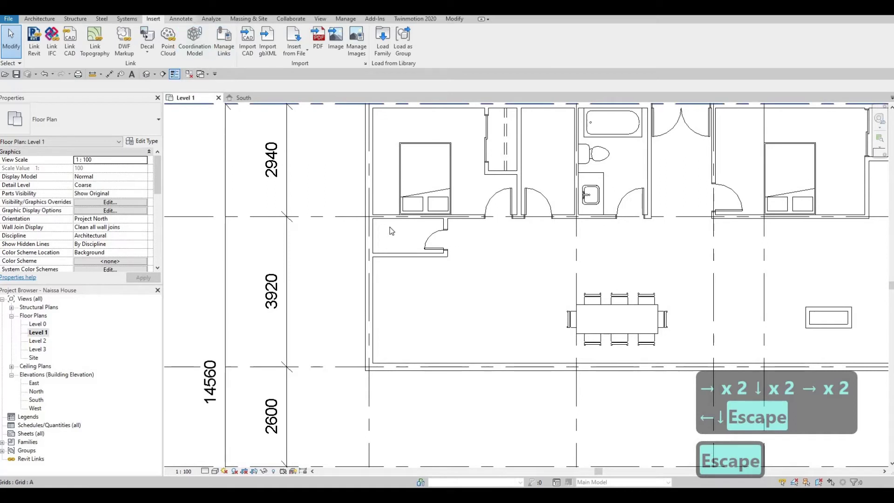
{"action": "key", "text": "d"}
{"action": "key", "text": "l"}
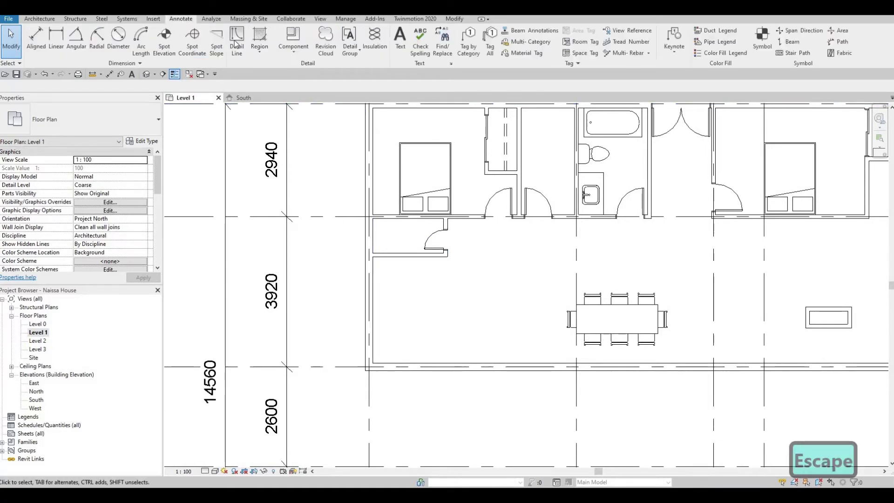
{"action": "scroll", "coordinate": [395, 175], "scroll_direction": "up", "scroll_amount": 4}
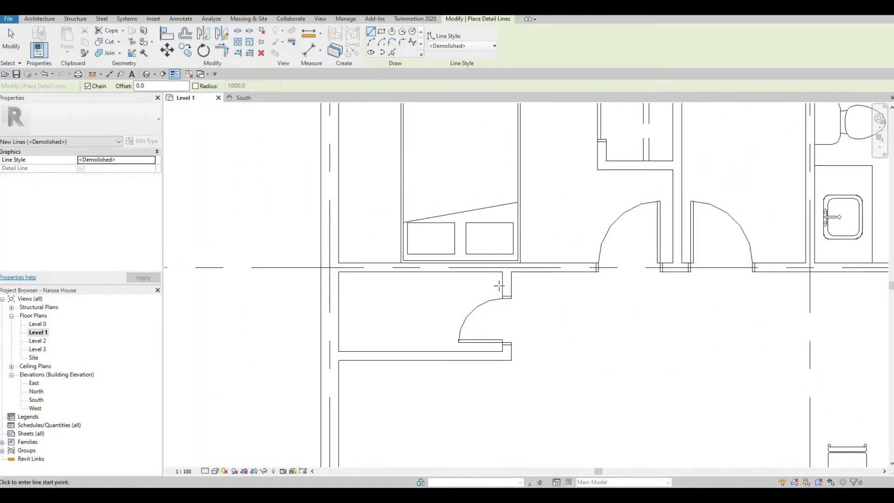
{"action": "left_click", "coordinate": [355, 284]}
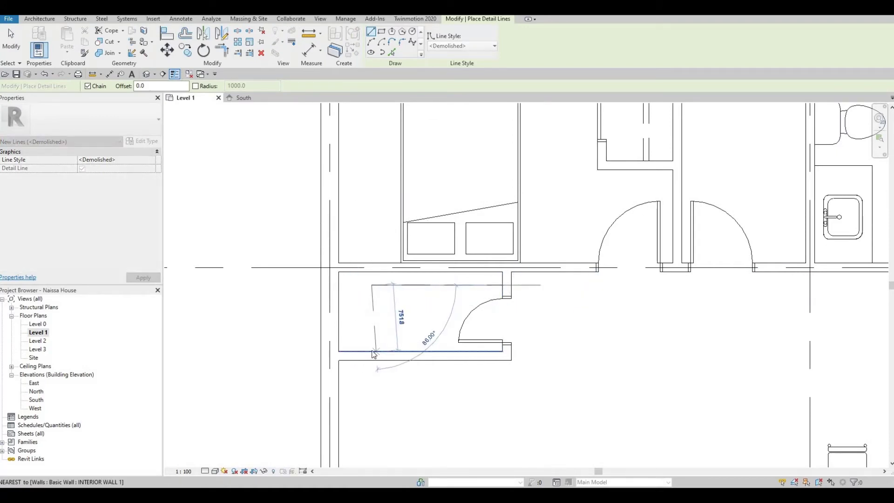
{"action": "left_click", "coordinate": [374, 323]}
{"action": "key", "text": "Escape"}
{"action": "key", "text": "Escape"}
Nudge the vertical dashed line west to 390 mm from the grid line, and nudge the horizontal dashed line slightly south.
{"action": "left_click", "coordinate": [371, 314]}
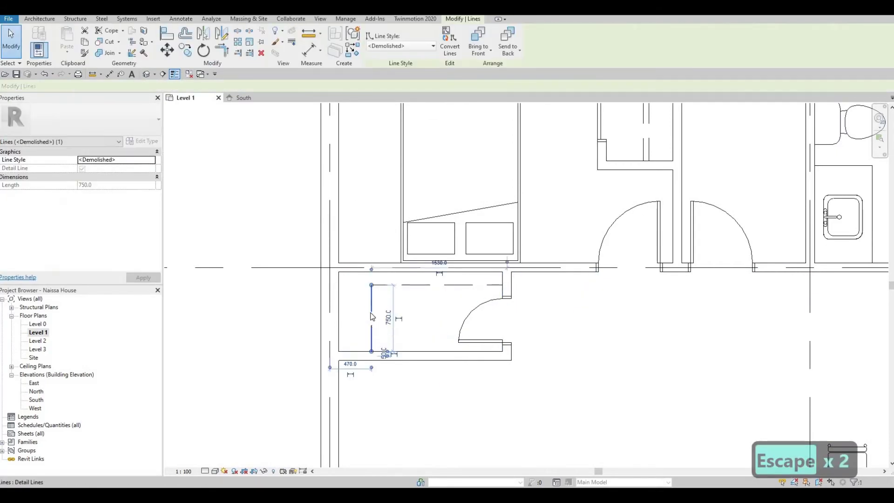
{"action": "key", "text": "Left"}
{"action": "key", "text": "Left"}
{"action": "key", "text": "Left"}
{"action": "key", "text": "Left"}
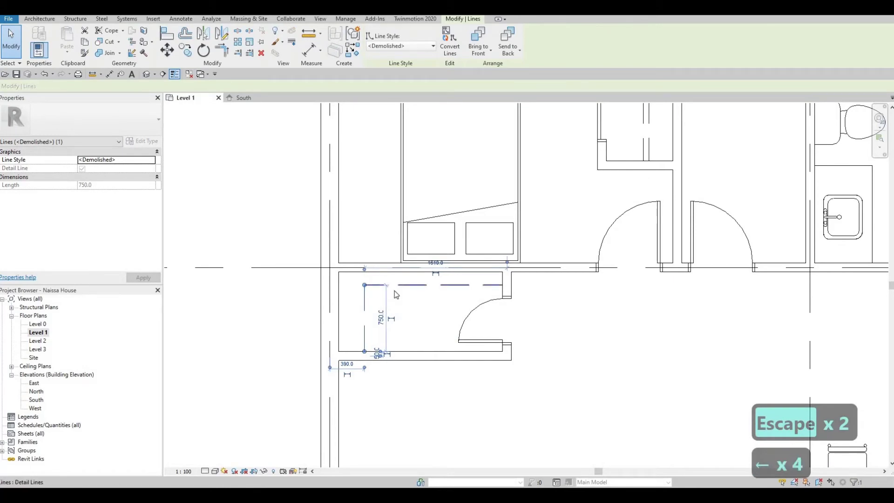
{"action": "left_click", "coordinate": [400, 285]}
{"action": "key", "text": "Down"}
{"action": "key", "text": "Escape"}
{"action": "key", "text": "Escape"}
Nudge the small room's door slightly south, and shift the horizontal dashed line a little further south.
{"action": "scroll", "coordinate": [473, 346], "scroll_direction": "down", "scroll_amount": 1}
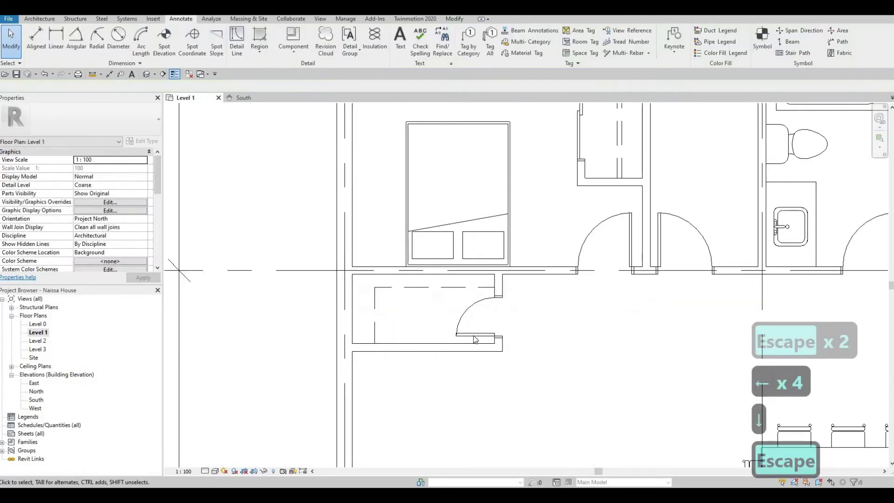
{"action": "left_click", "coordinate": [473, 336]}
{"action": "key", "text": "Down"}
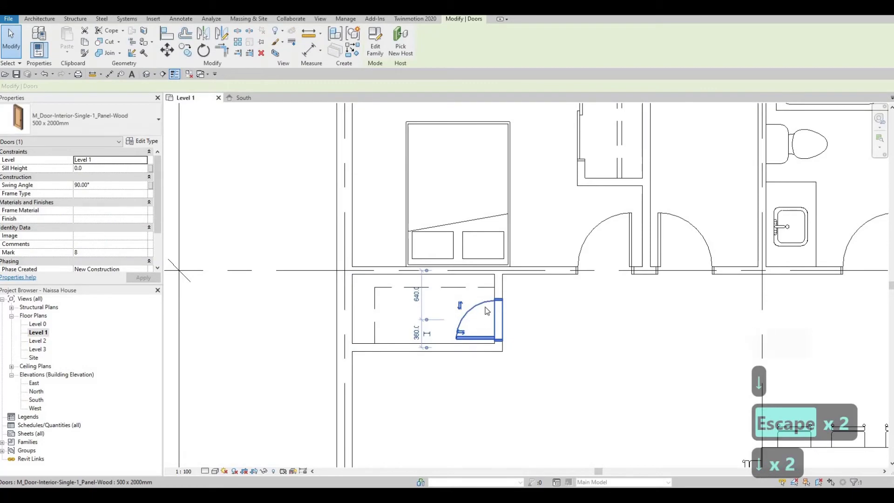
{"action": "key", "text": "Escape"}
{"action": "left_click", "coordinate": [469, 289]}
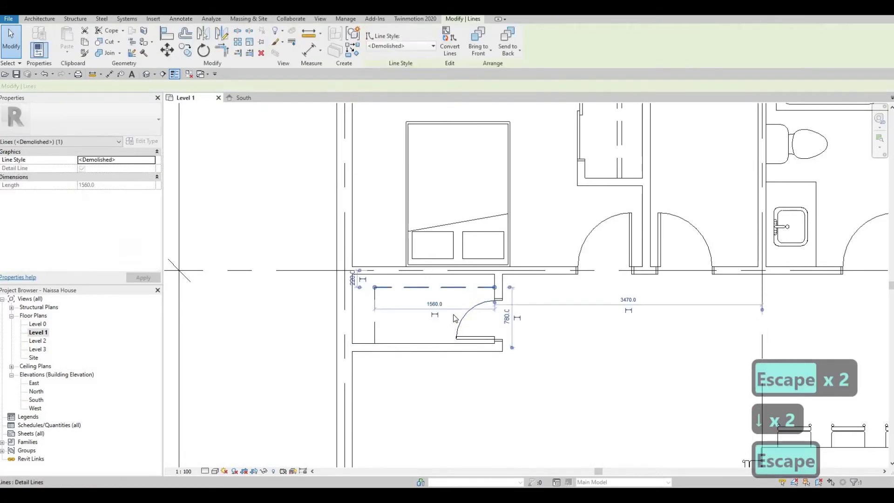
{"action": "scroll", "coordinate": [500, 353], "scroll_direction": "down", "scroll_amount": 3}
{"action": "key", "text": "Escape"}
{"action": "key", "text": "Escape"}
{"action": "scroll", "coordinate": [449, 324], "scroll_direction": "down", "scroll_amount": 2}
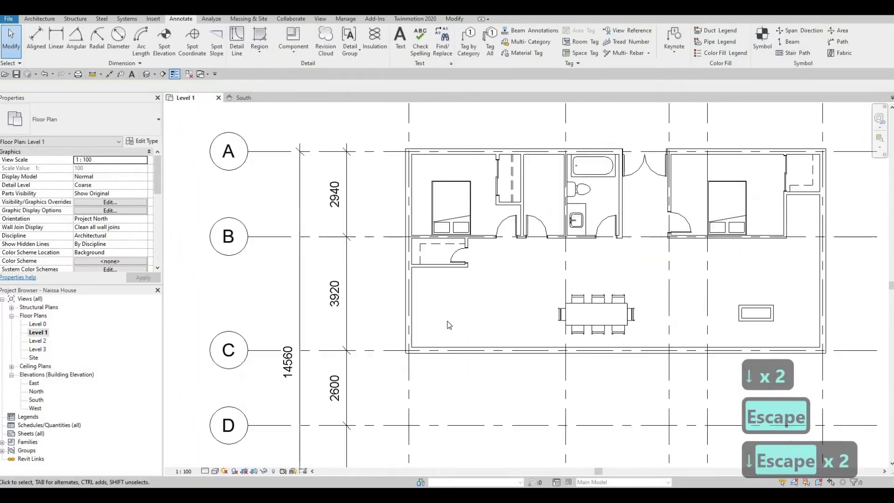
Nudge the M_Table-Coffee slightly east in the living area.
{"action": "middle_click_drag", "start_coordinate": [521, 302], "coordinate": [468, 325]}
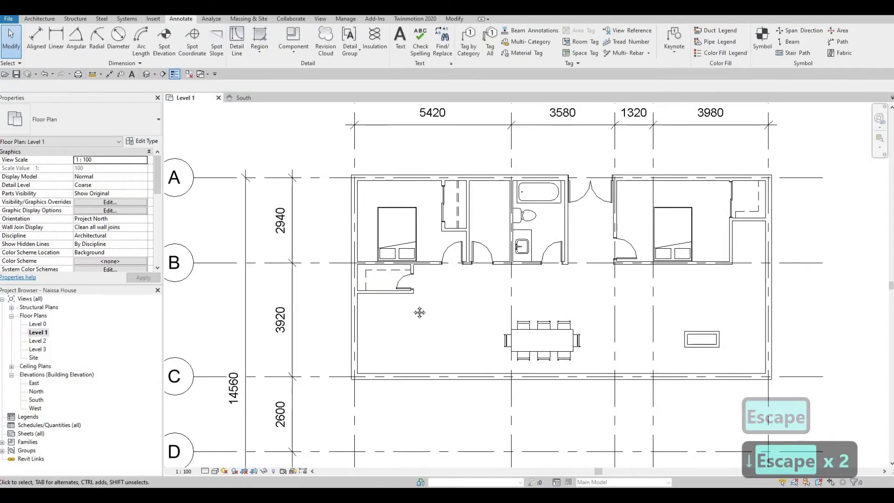
{"action": "middle_click_drag", "start_coordinate": [391, 292], "coordinate": [425, 245]}
{"action": "scroll", "coordinate": [462, 259], "scroll_direction": "up", "scroll_amount": 2}
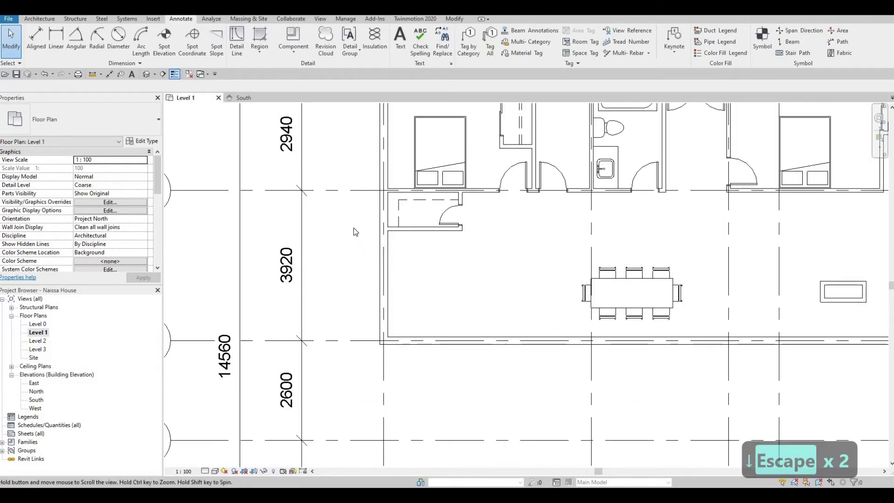
{"action": "scroll", "coordinate": [464, 217], "scroll_direction": "down", "scroll_amount": 2}
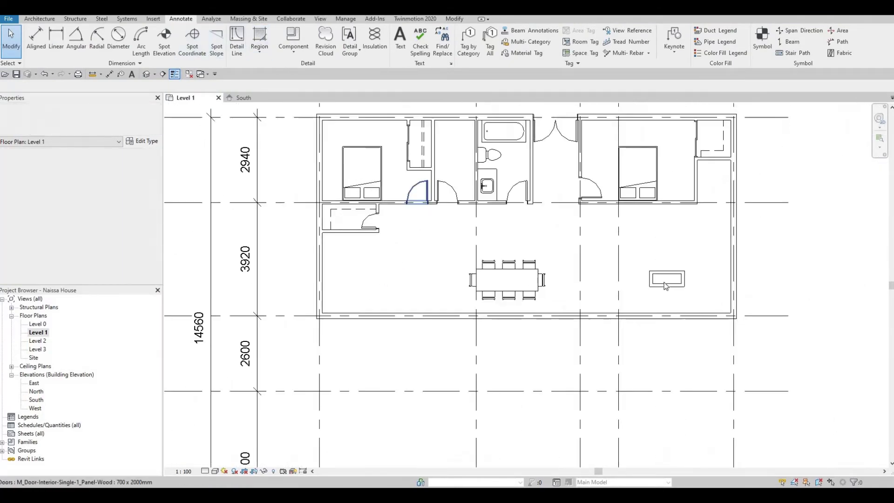
{"action": "middle_click_drag", "start_coordinate": [735, 279], "coordinate": [682, 285]}
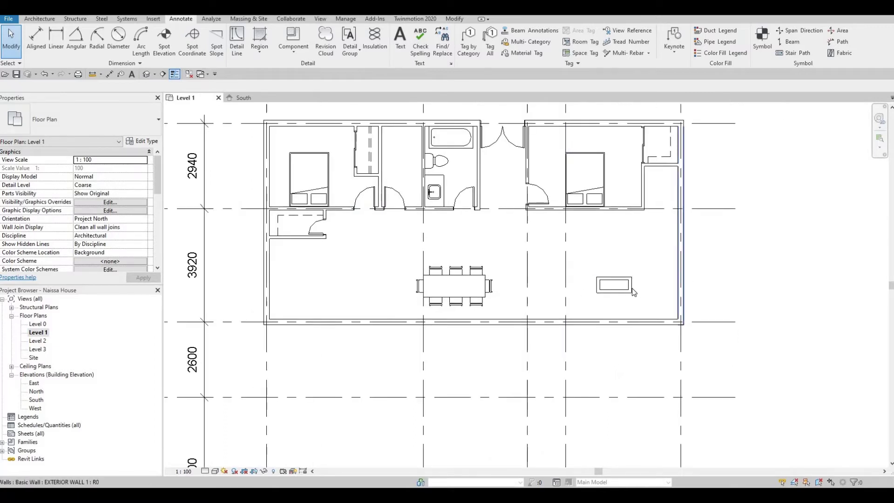
{"action": "left_click", "coordinate": [629, 278]}
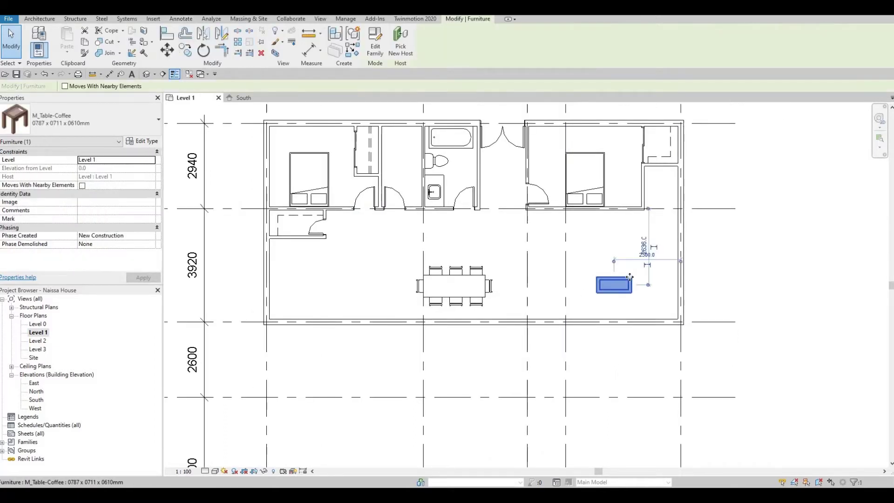
{"action": "key", "text": "Right"}
{"action": "key", "text": "Right"}
{"action": "key", "text": "Up"}
{"action": "key", "text": "Down"}
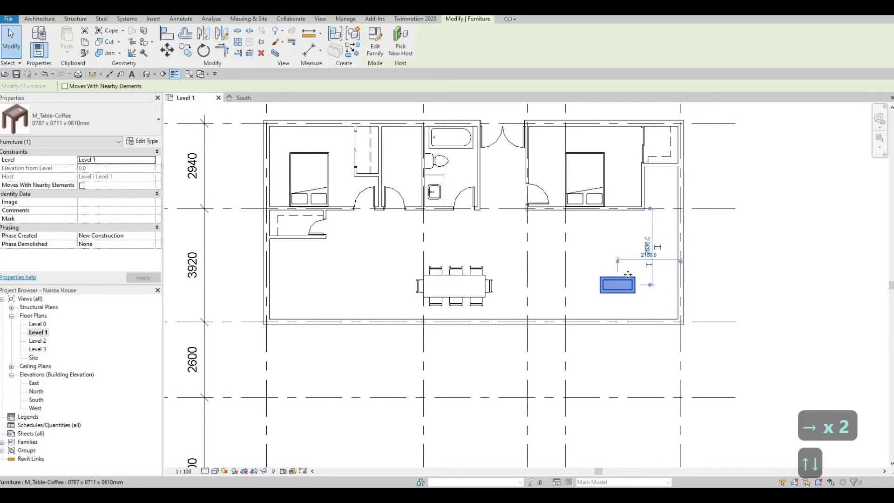
{"action": "key", "text": "Right"}
{"action": "key", "text": "Escape"}
{"action": "key", "text": "Escape"}
{"action": "key", "text": "Escape"}
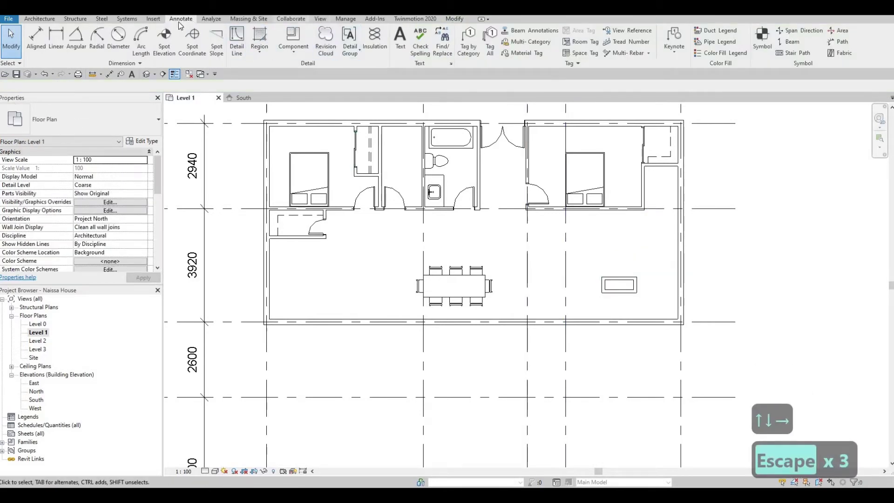
Browse the Seating folder of the family library and preview the available chair and sofa families.
{"action": "left_click", "coordinate": [150, 18]}
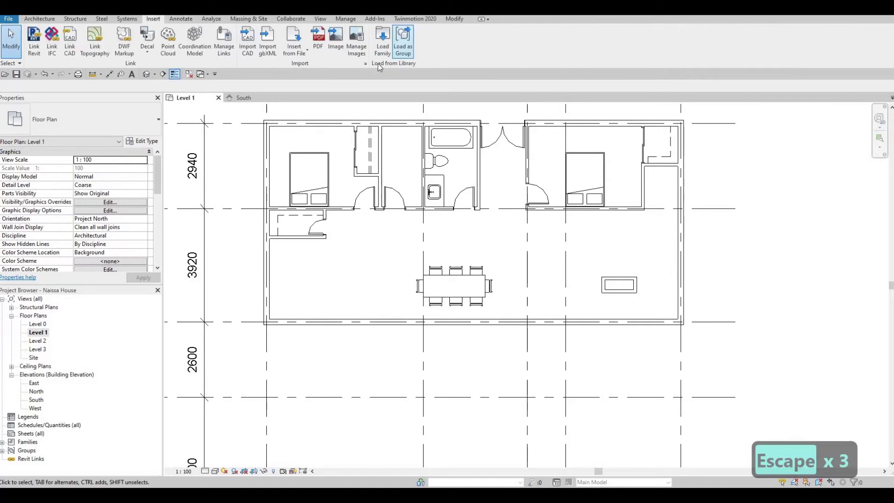
{"action": "left_click", "coordinate": [383, 39]}
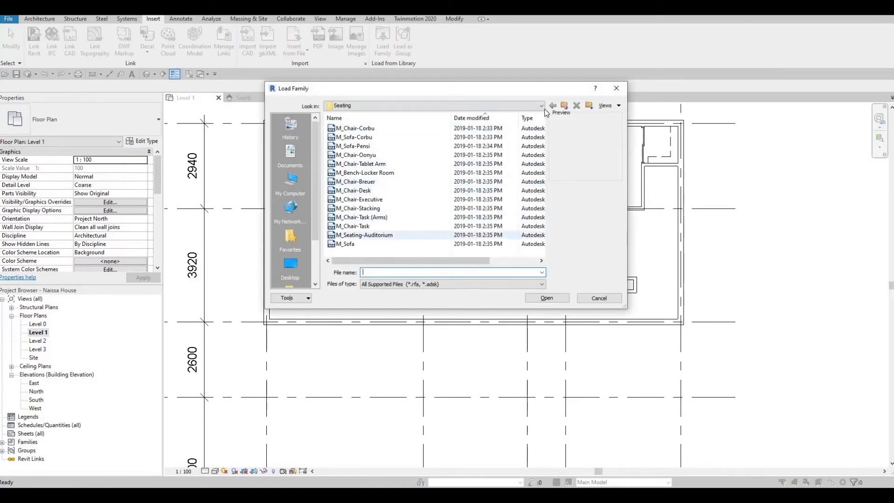
{"action": "left_click", "coordinate": [351, 130]}
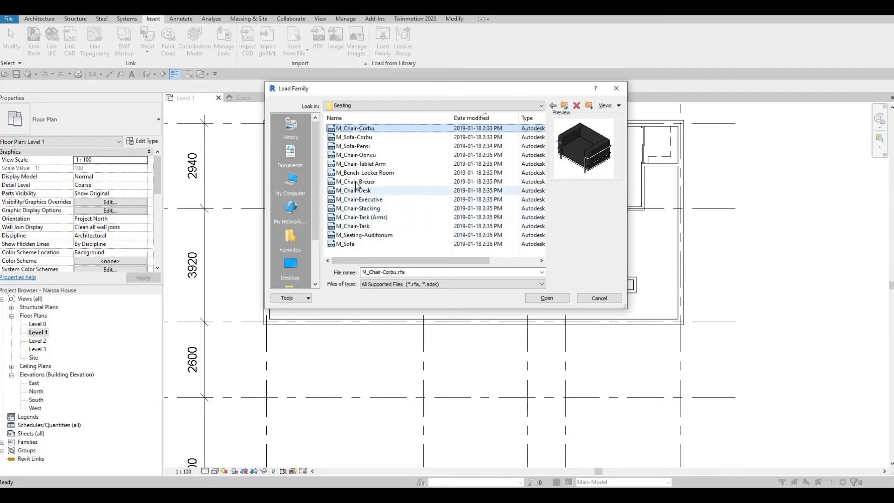
{"action": "left_click", "coordinate": [357, 146]}
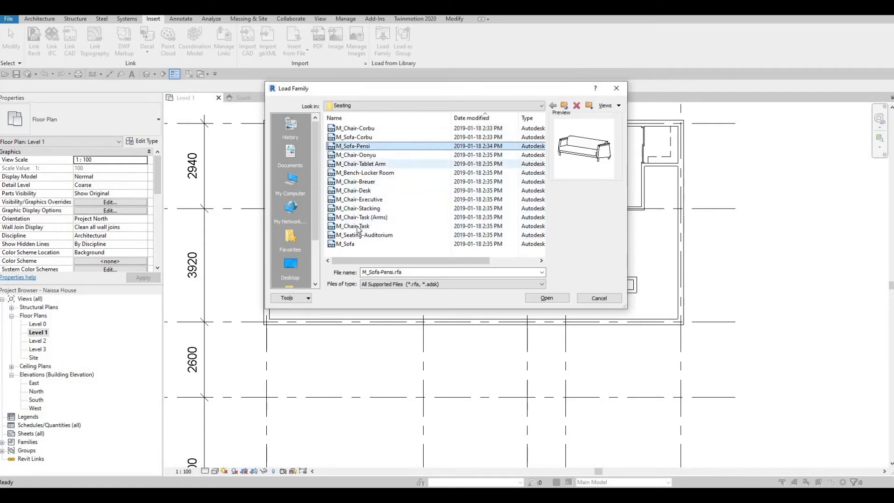
{"action": "left_click", "coordinate": [353, 226]}
{"action": "left_click", "coordinate": [353, 238]}
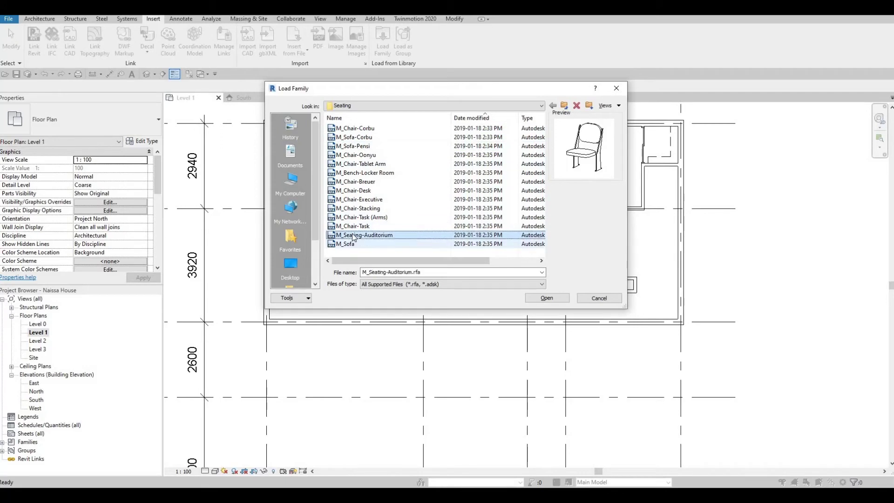
{"action": "left_click", "coordinate": [348, 245]}
{"action": "left_click", "coordinate": [352, 234]}
{"action": "left_click", "coordinate": [356, 227]}
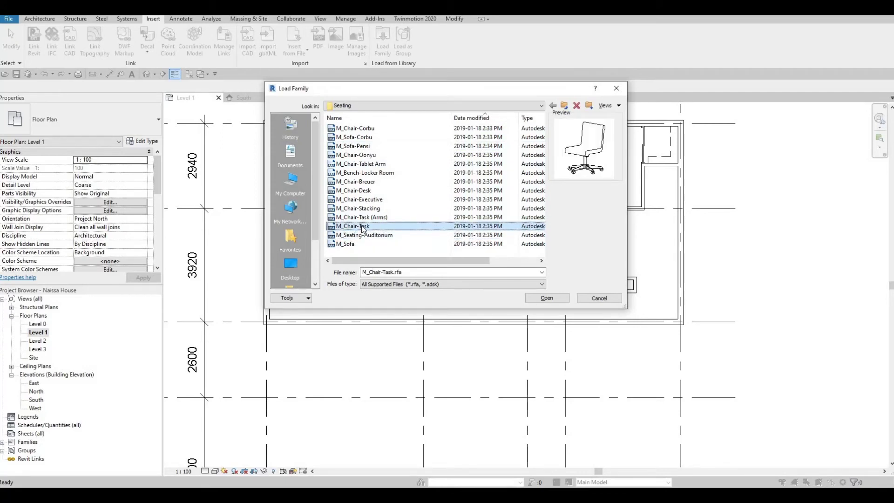
{"action": "key", "text": "Up"}
{"action": "key", "text": "Up"}
{"action": "key", "text": "Up"}
{"action": "key", "text": "Up"}
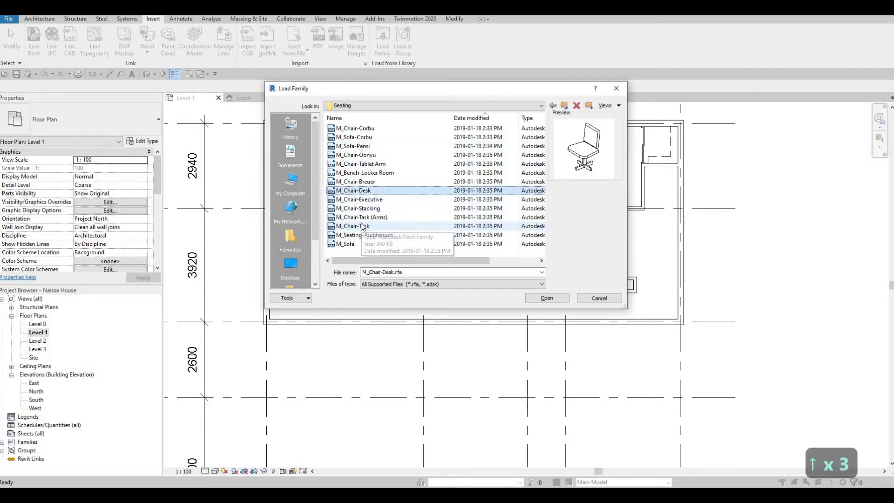
{"action": "key", "text": "Up"}
{"action": "key", "text": "Up"}
{"action": "key", "text": "Up"}
{"action": "key", "text": "Up"}
{"action": "key", "text": "Up"}
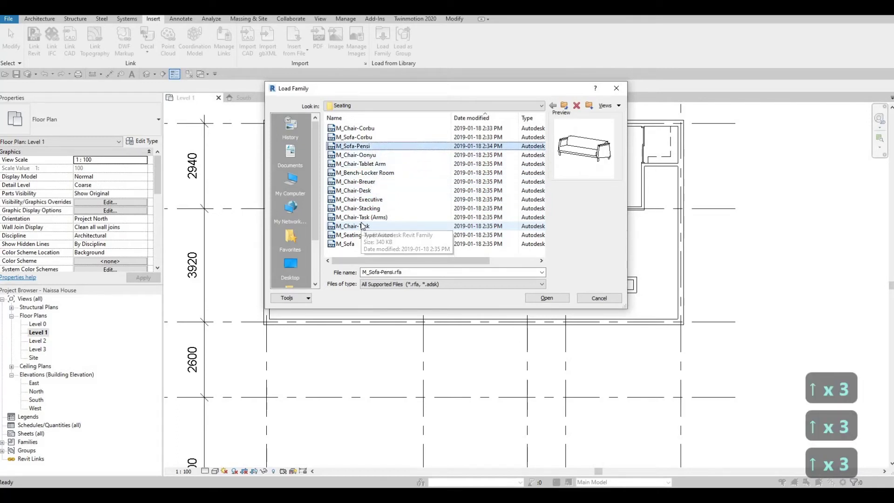
Load the M_Chair-Corbu and M_Sofa-Corbu families into the project together.
{"action": "key", "text": "Up"}
{"action": "key", "text": "Up"}
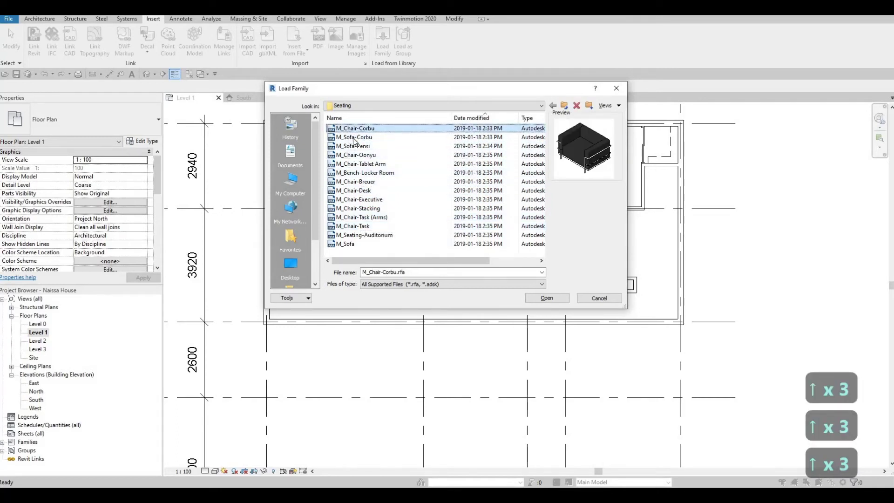
{"action": "left_click", "coordinate": [354, 137], "text": "ctrl"}
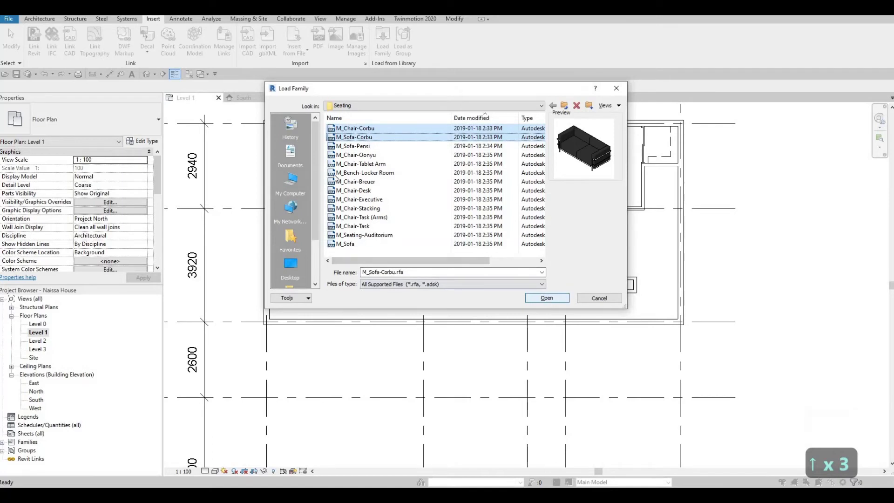
{"action": "key", "text": "Return"}
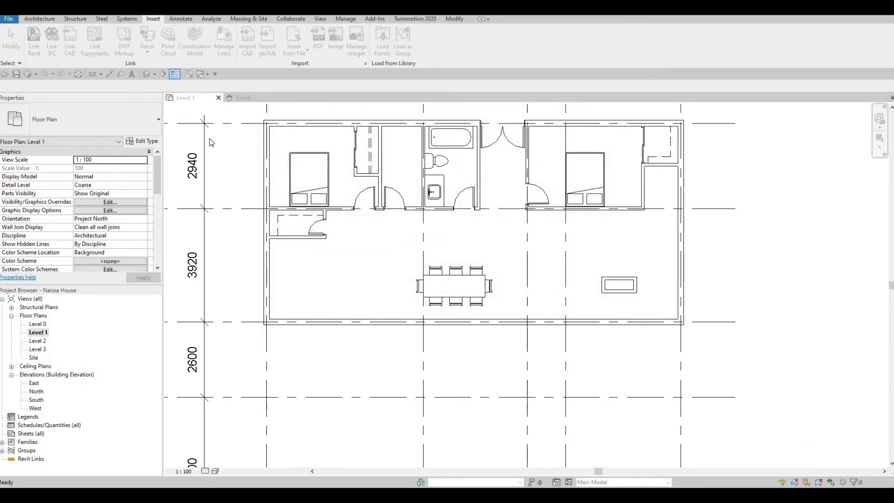
Place two M_Chair-Corbu chairs side by side north of the coffee table, facing south, about 1300 mm below grid line B.
{"action": "key", "text": "c"}
{"action": "key", "text": "m"}
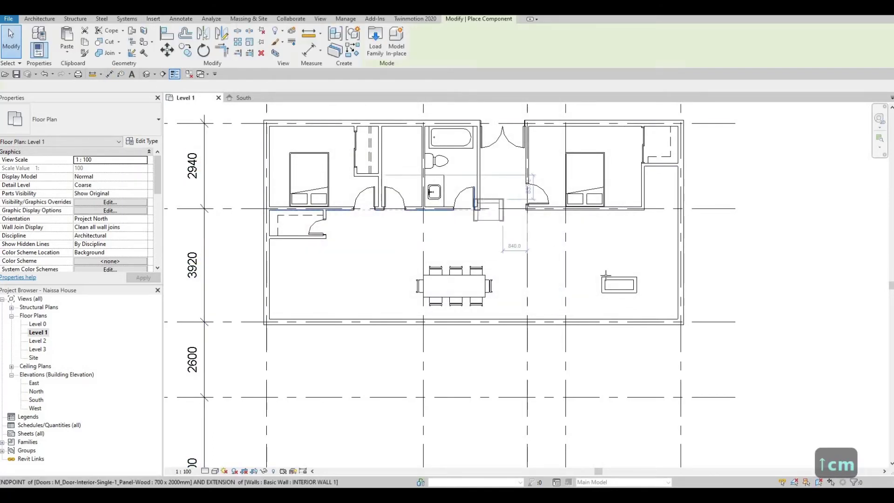
{"action": "scroll", "coordinate": [603, 277], "scroll_direction": "up", "scroll_amount": 2}
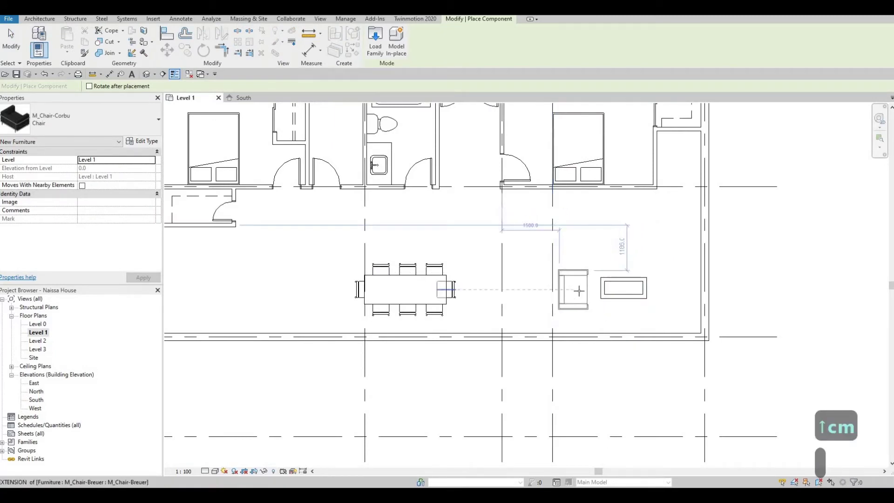
{"action": "key", "text": "space"}
{"action": "key", "text": "space"}
{"action": "key", "text": "space"}
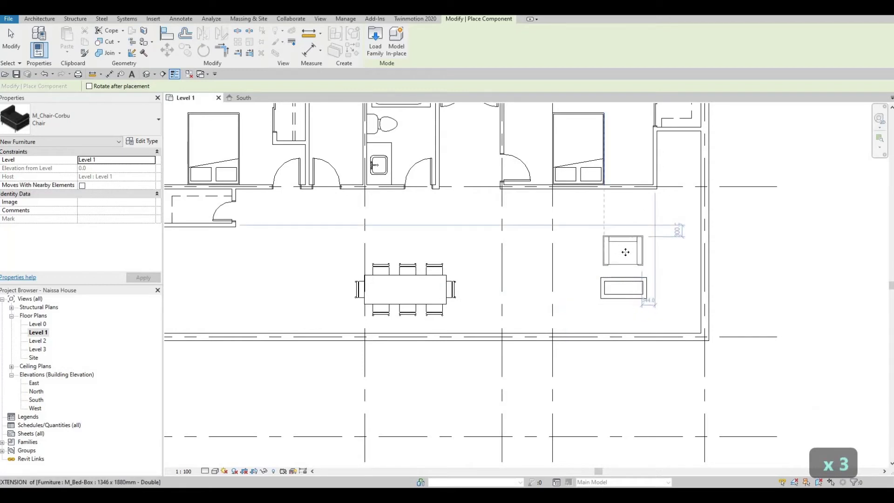
{"action": "left_click", "coordinate": [625, 252]}
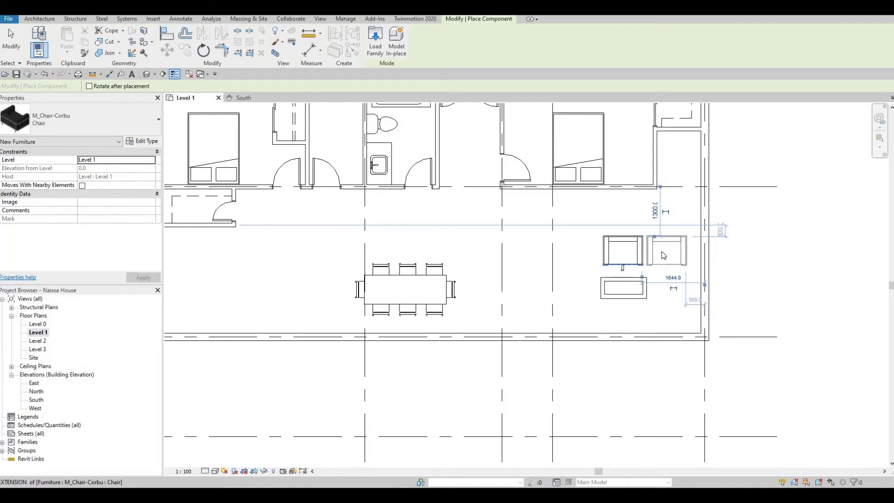
{"action": "left_click", "coordinate": [664, 255]}
{"action": "key", "text": "Escape"}
{"action": "key", "text": "Escape"}
{"action": "key", "text": "Escape"}
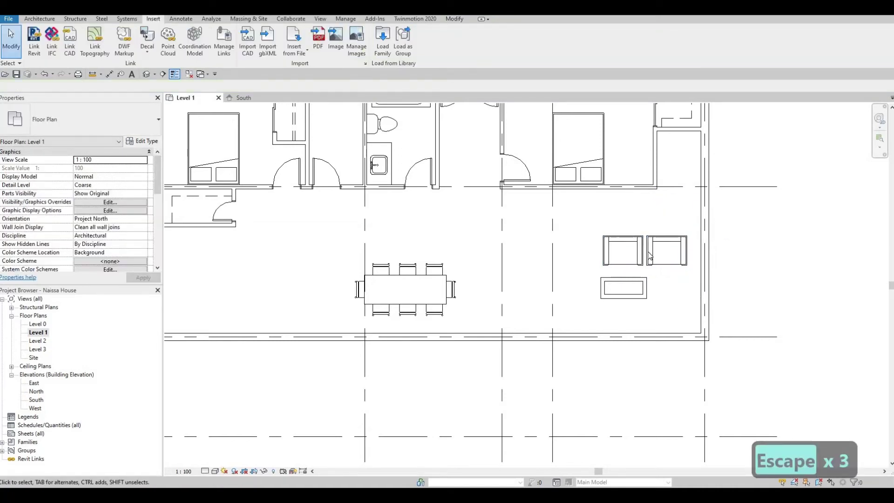
Nudge both M_Chair-Corbu chairs together slightly west and a little north.
{"action": "left_click", "coordinate": [650, 255]}
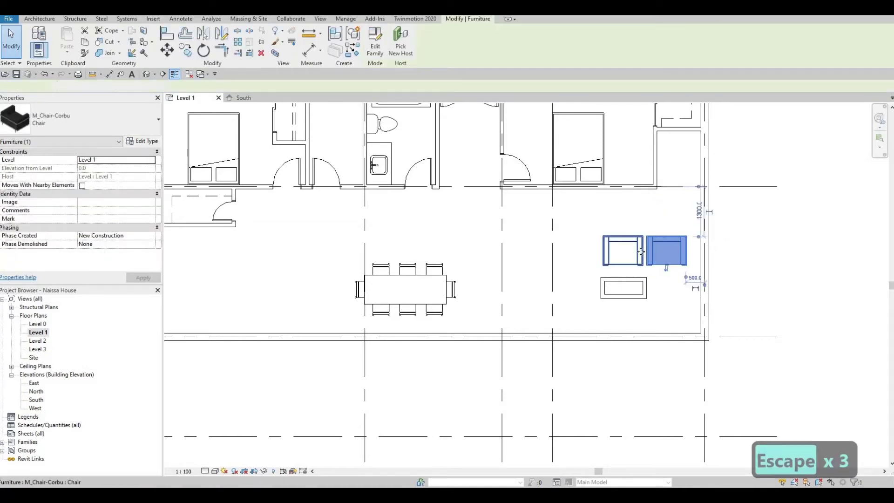
{"action": "left_click", "coordinate": [642, 251], "text": "ctrl"}
{"action": "key", "text": "Left"}
{"action": "key", "text": "Left"}
{"action": "key", "text": "Left"}
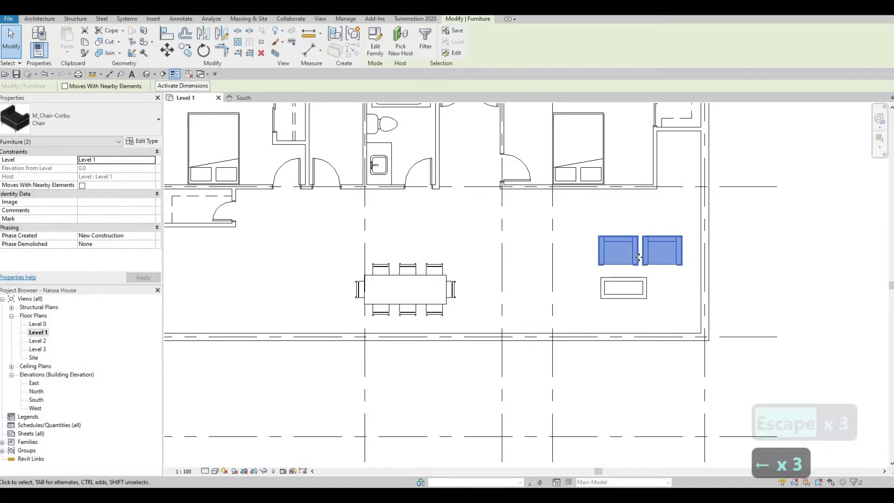
{"action": "key", "text": "Up"}
{"action": "key", "text": "Left"}
Nudge the coffee table slightly south and east to 1840 mm from the east grid line, roughly centred below the two chairs.
{"action": "left_click", "coordinate": [647, 289]}
{"action": "key", "text": "Down"}
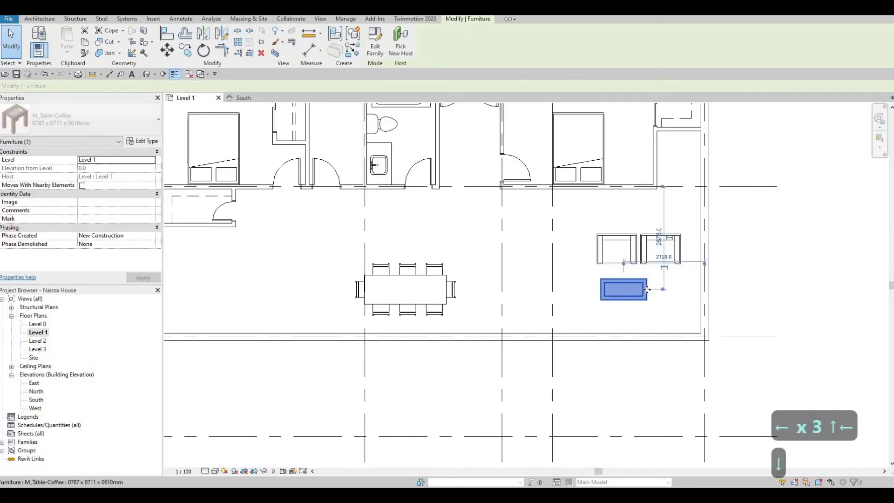
{"action": "key", "text": "Down"}
{"action": "key", "text": "Down"}
{"action": "key", "text": "Right"}
{"action": "key", "text": "Right"}
{"action": "key", "text": "Right"}
{"action": "key", "text": "Right"}
{"action": "key", "text": "Right"}
{"action": "key", "text": "Right"}
{"action": "key", "text": "Right"}
{"action": "key", "text": "Down"}
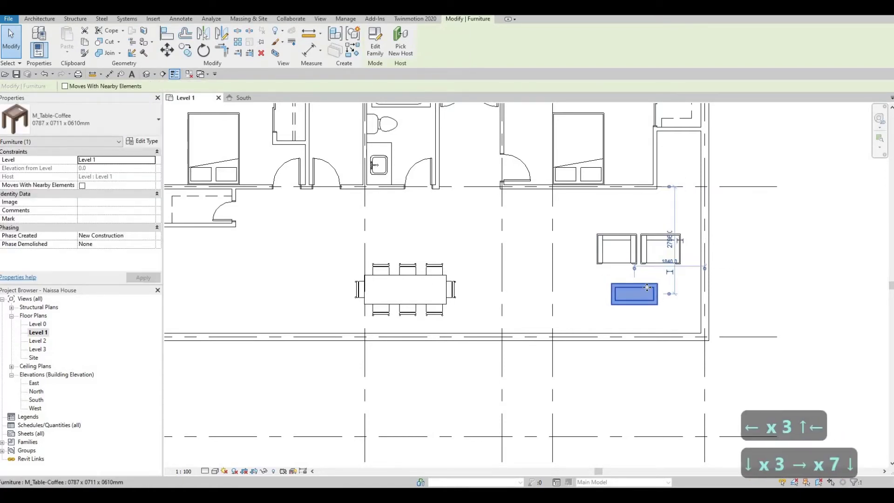
{"action": "key", "text": "Down"}
{"action": "key", "text": "Right"}
{"action": "key", "text": "Left"}
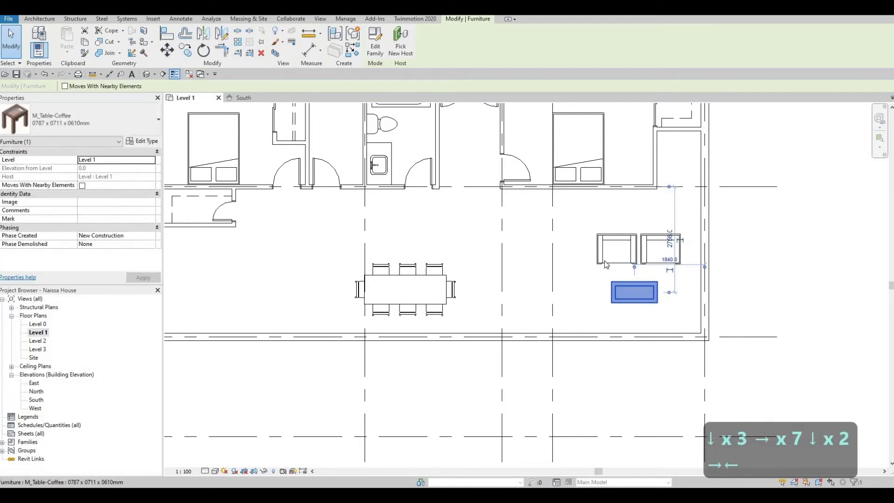
{"action": "key", "text": "Up"}
{"action": "key", "text": "Up"}
{"action": "key", "text": "Escape"}
{"action": "key", "text": "Escape"}
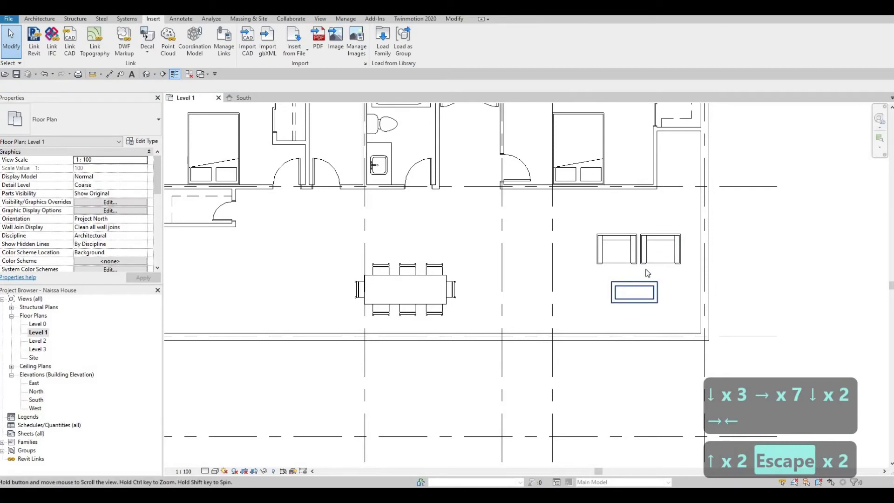
Place an M_Sofa-Corbu west of the coffee table, rotated to run north-south and aligned with the dining table's centreline.
{"action": "middle_click_drag", "start_coordinate": [647, 274], "coordinate": [655, 240]}
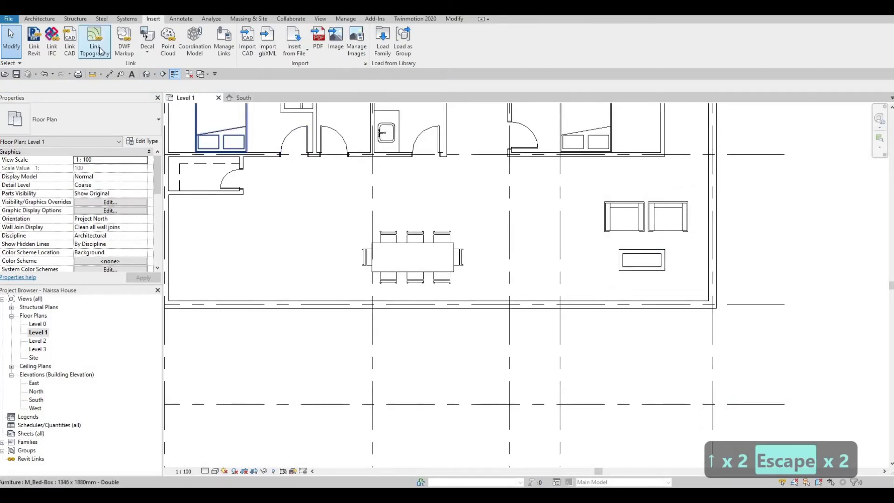
{"action": "left_click", "coordinate": [48, 20]}
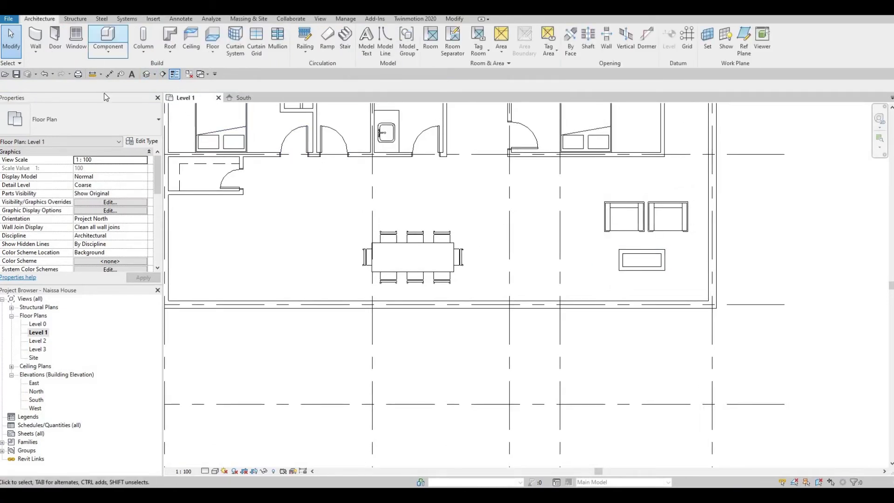
{"action": "left_click", "coordinate": [107, 120]}
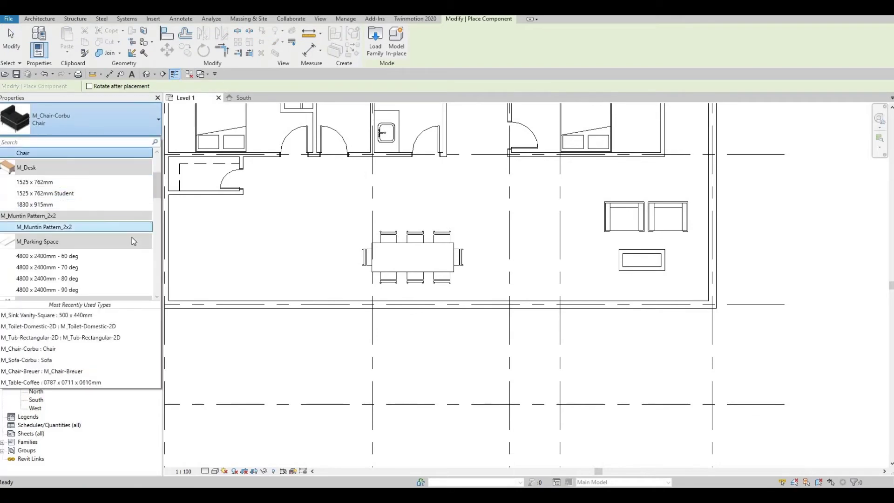
{"action": "scroll", "coordinate": [133, 241], "scroll_direction": "up", "scroll_amount": 3}
{"action": "scroll", "coordinate": [112, 238], "scroll_direction": "down", "scroll_amount": 3}
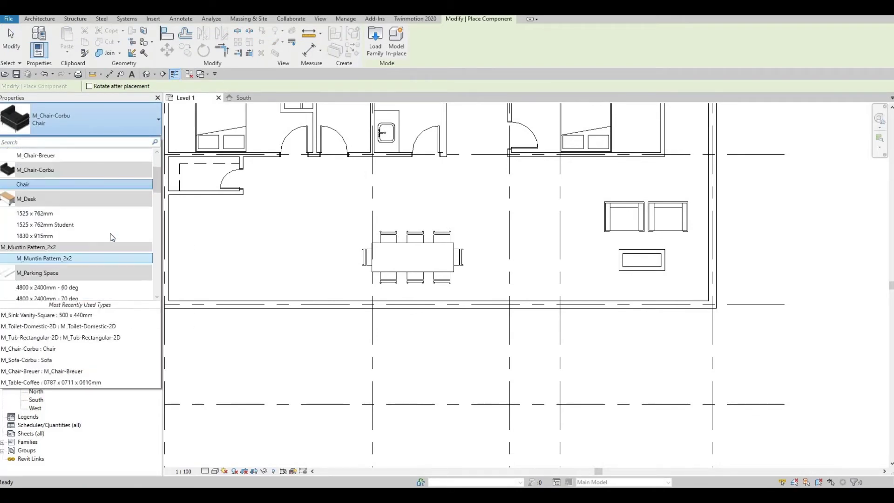
{"action": "scroll", "coordinate": [112, 238], "scroll_direction": "up", "scroll_amount": 3}
{"action": "scroll", "coordinate": [112, 238], "scroll_direction": "down", "scroll_amount": 3}
{"action": "scroll", "coordinate": [112, 238], "scroll_direction": "down", "scroll_amount": 10}
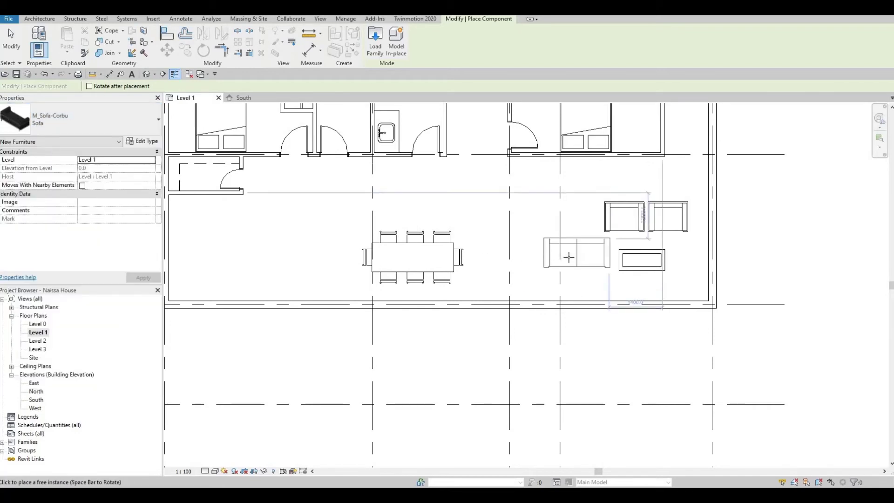
{"action": "key", "text": "space"}
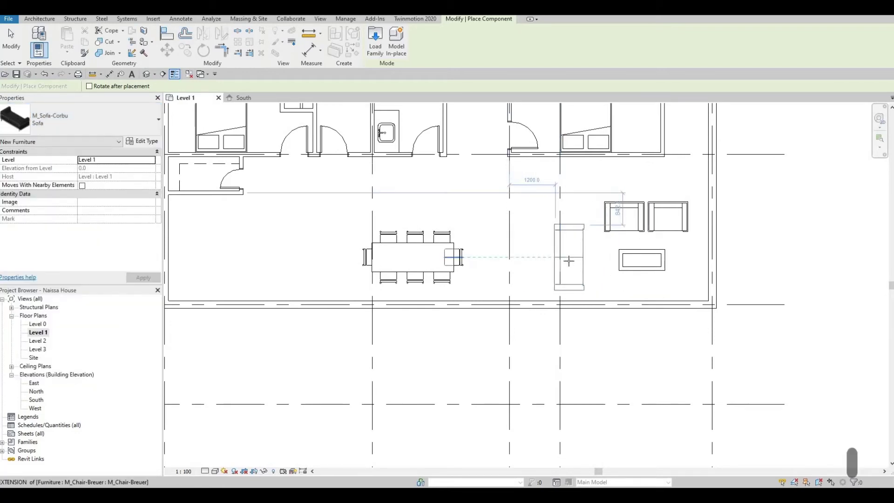
{"action": "key", "text": "Escape"}
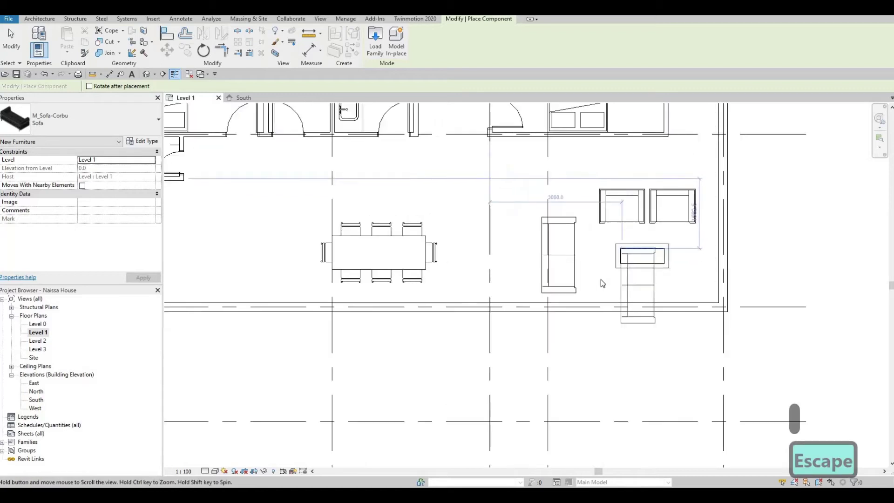
{"action": "key", "text": "Escape"}
{"action": "scroll", "coordinate": [601, 270], "scroll_direction": "down", "scroll_amount": 3}
{"action": "key", "text": "Escape"}
Nudge the two armchairs and the sofa together slightly south and east.
{"action": "left_click", "coordinate": [595, 241]}
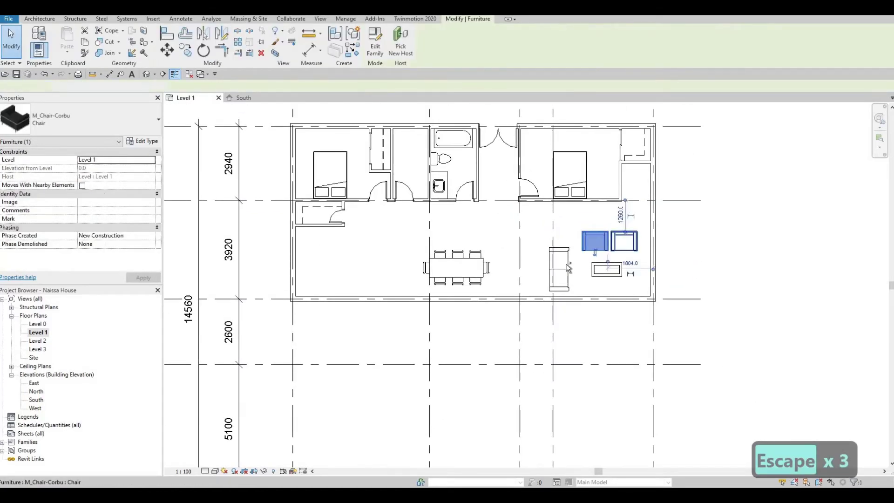
{"action": "left_click", "coordinate": [624, 241], "text": "ctrl"}
{"action": "left_click", "coordinate": [559, 269], "text": "ctrl"}
{"action": "key", "text": "Down"}
{"action": "key", "text": "Down"}
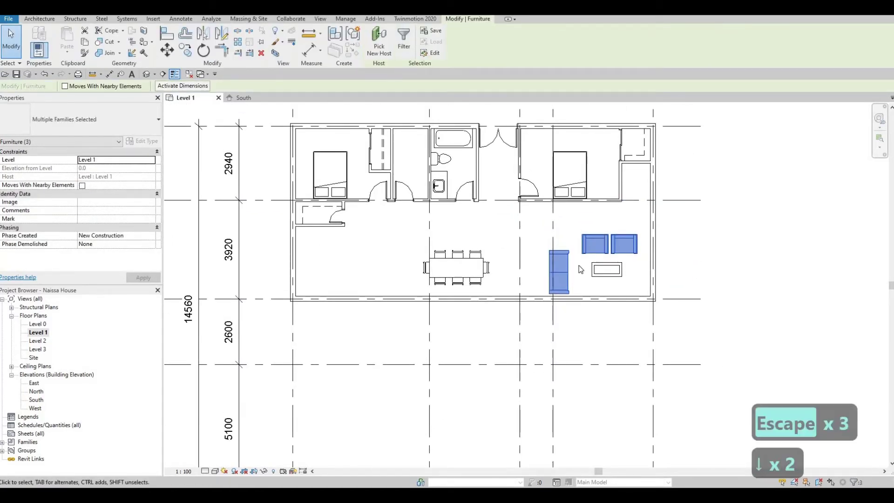
{"action": "key", "text": "Up"}
{"action": "key", "text": "Right"}
Nudge the coffee table east to 1720 mm from the east grid line and further south of the armchairs.
{"action": "left_click", "coordinate": [607, 275]}
{"action": "key", "text": "Right"}
{"action": "key", "text": "Right"}
{"action": "key", "text": "Right"}
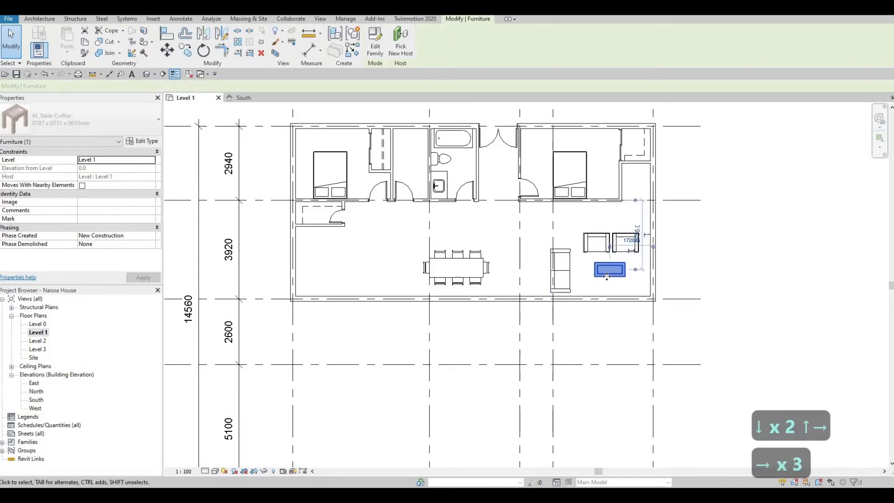
{"action": "key", "text": "Down"}
{"action": "key", "text": "Down"}
{"action": "key", "text": "Down"}
{"action": "key", "text": "Down"}
{"action": "key", "text": "Left"}
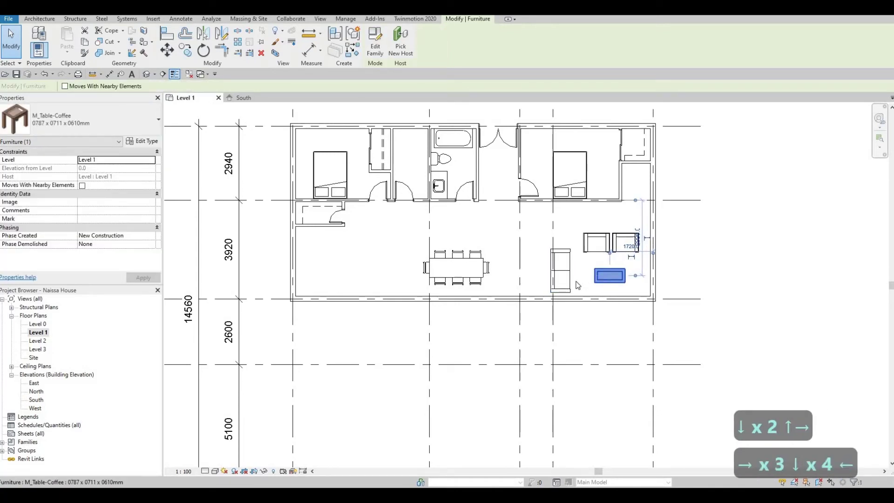
{"action": "middle_click_drag", "start_coordinate": [539, 276], "coordinate": [586, 262]}
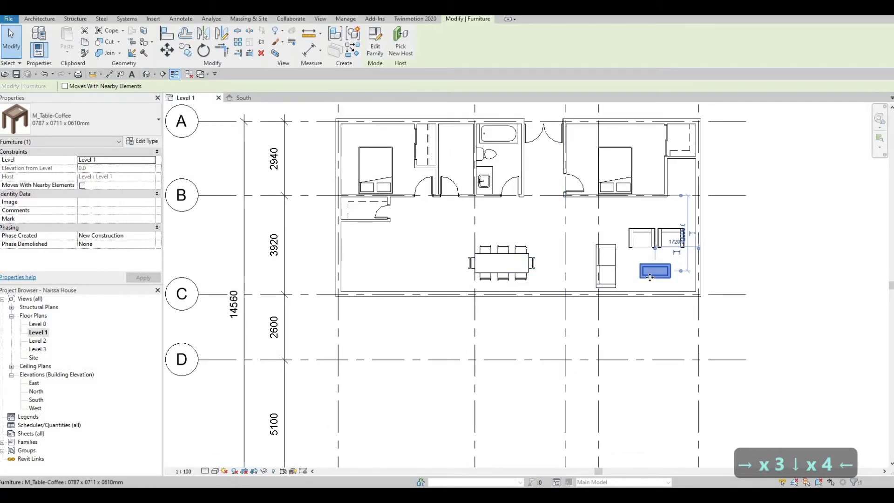
{"action": "key", "text": "Escape"}
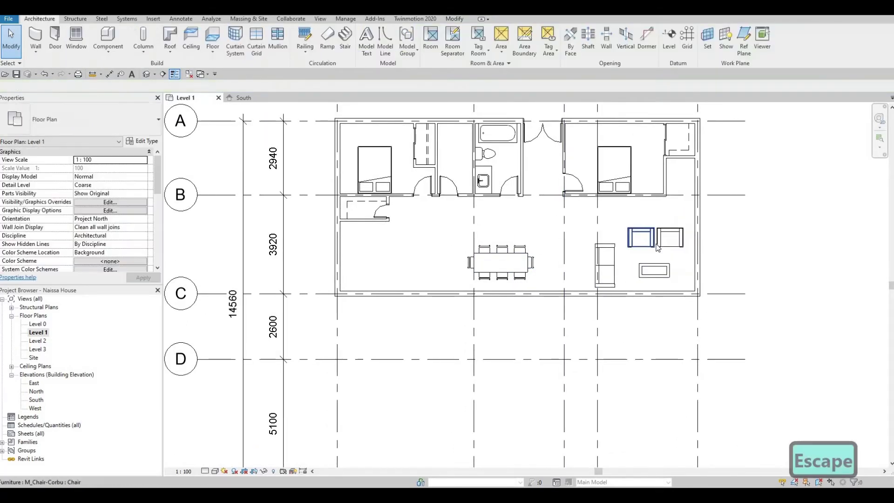
Start a new stair from Level 1 to Level 2 and set its desired number of risers to 20.
{"action": "middle_click_drag", "start_coordinate": [249, 135], "coordinate": [248, 151]}
{"action": "key", "text": "Escape"}
{"action": "key", "text": "Escape"}
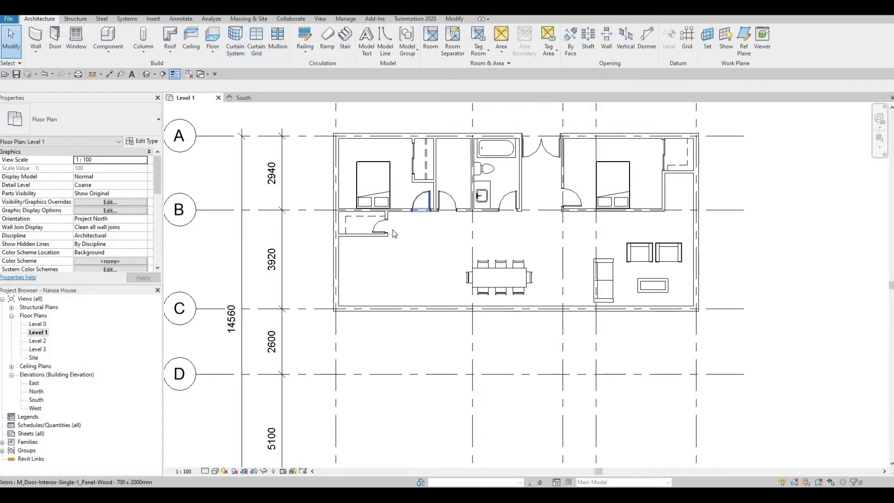
{"action": "middle_click_drag", "start_coordinate": [457, 218], "coordinate": [391, 246]}
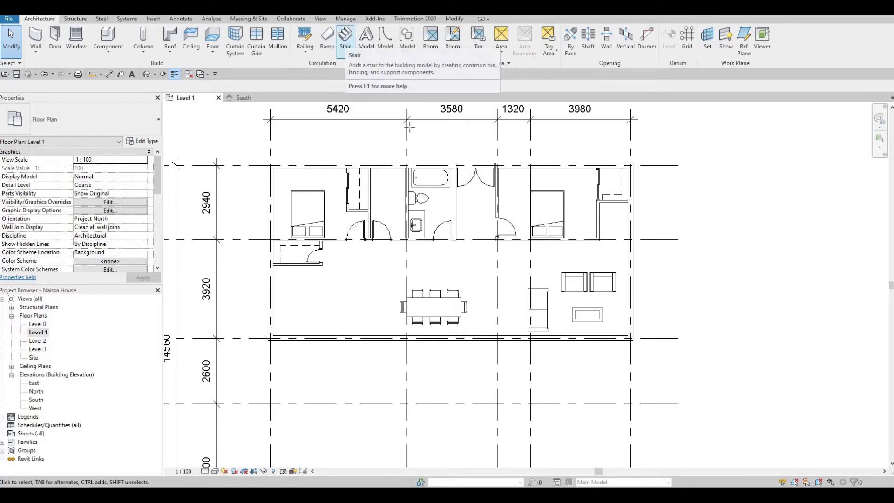
{"action": "left_click", "coordinate": [346, 43]}
{"action": "scroll", "coordinate": [473, 266], "scroll_direction": "up", "scroll_amount": 4}
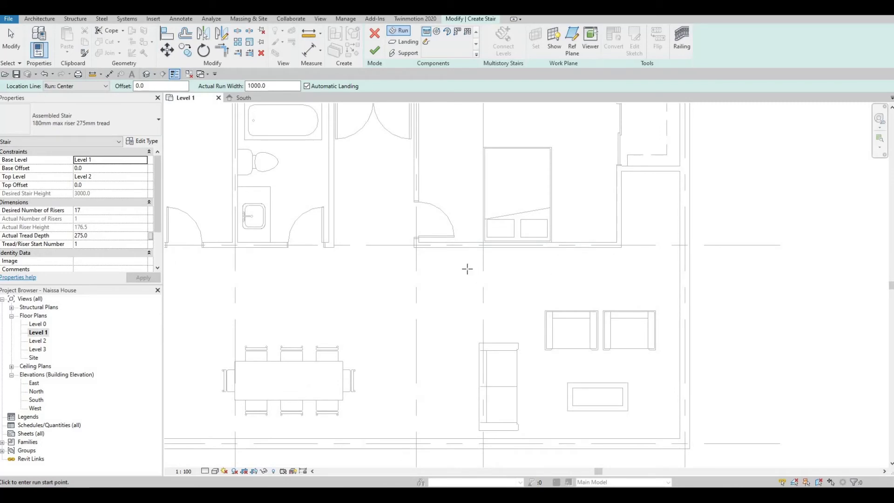
{"action": "key", "text": "F1"}
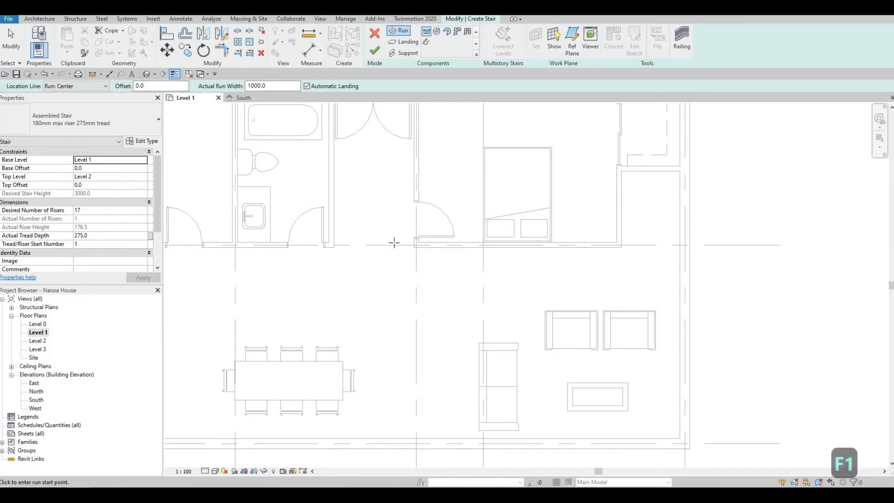
{"action": "left_click", "coordinate": [92, 213]}
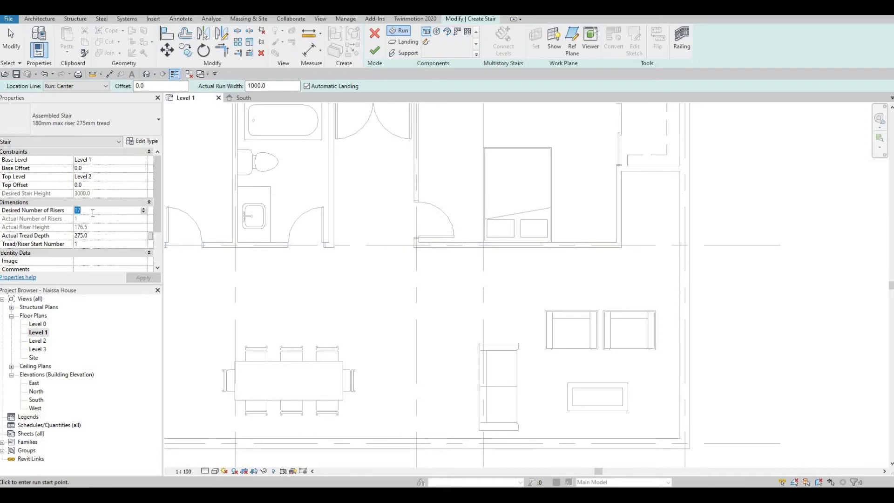
{"action": "type", "text": "20"}
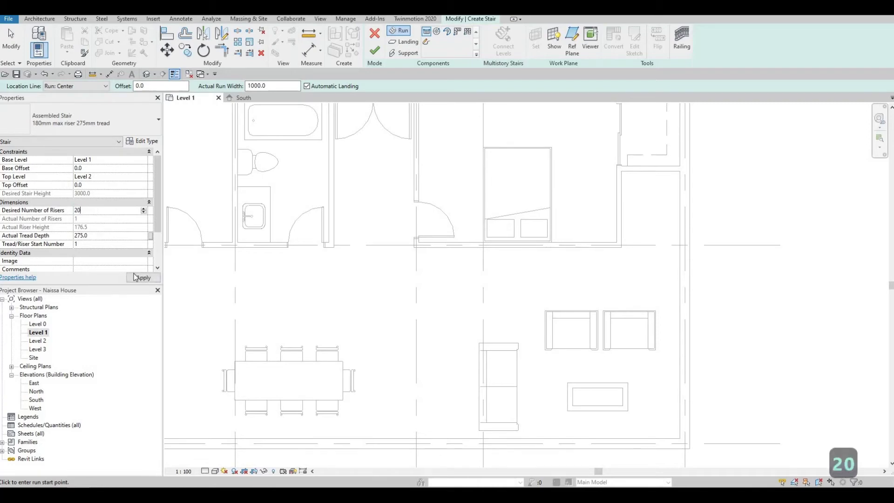
{"action": "left_click", "coordinate": [135, 277]}
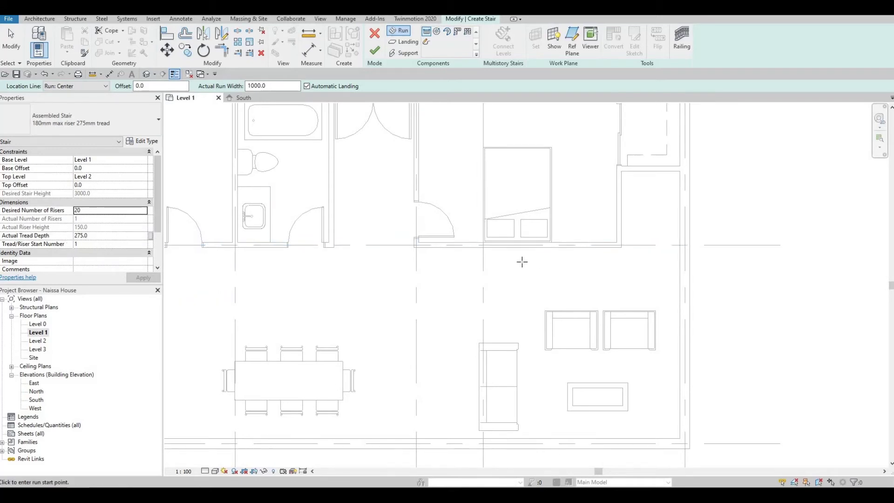
Draw an L-shaped stair south of the east bedroom with a 3300 mm run eastward and a 1650 mm run turning north, and finish it.
{"action": "left_click", "coordinate": [493, 264]}
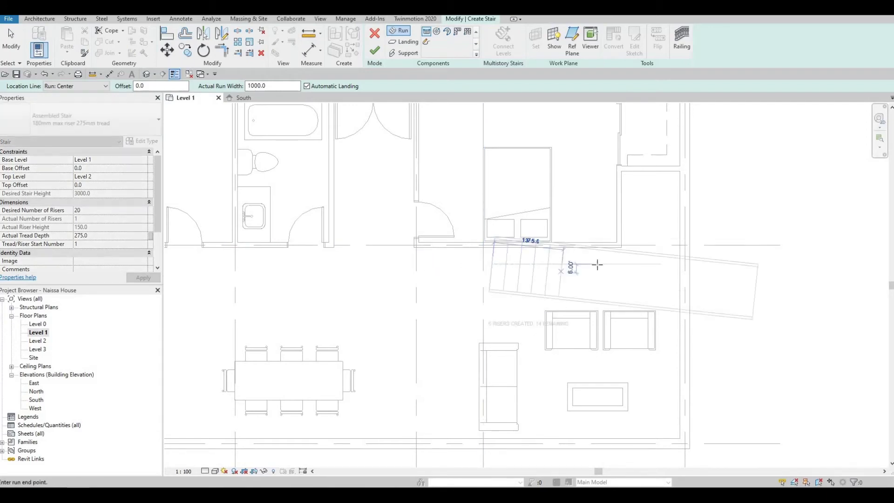
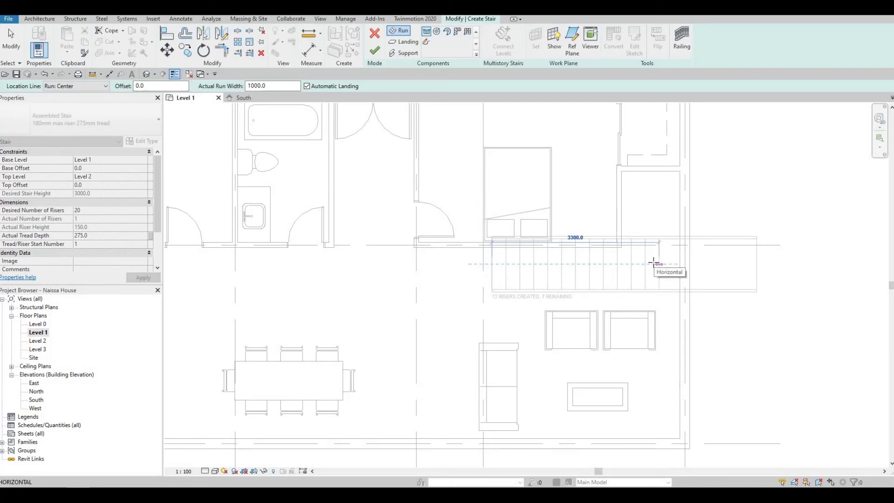
{"action": "left_click", "coordinate": [653, 263]}
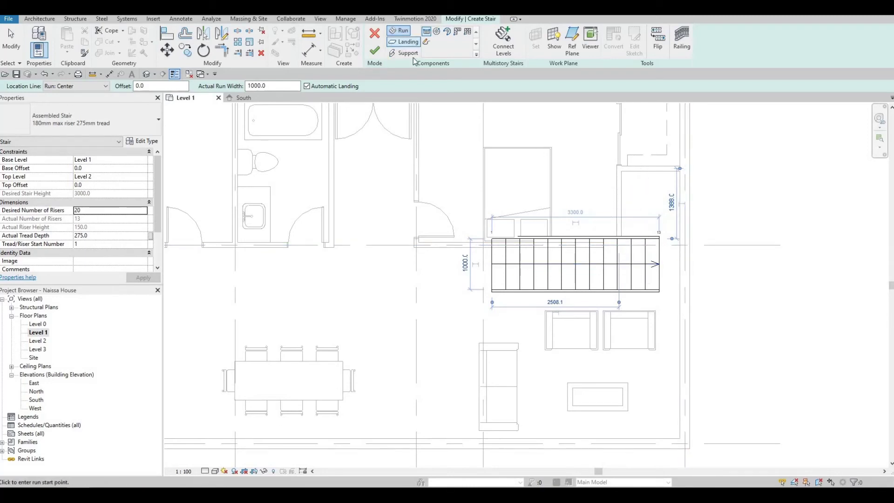
{"action": "left_click", "coordinate": [403, 41]}
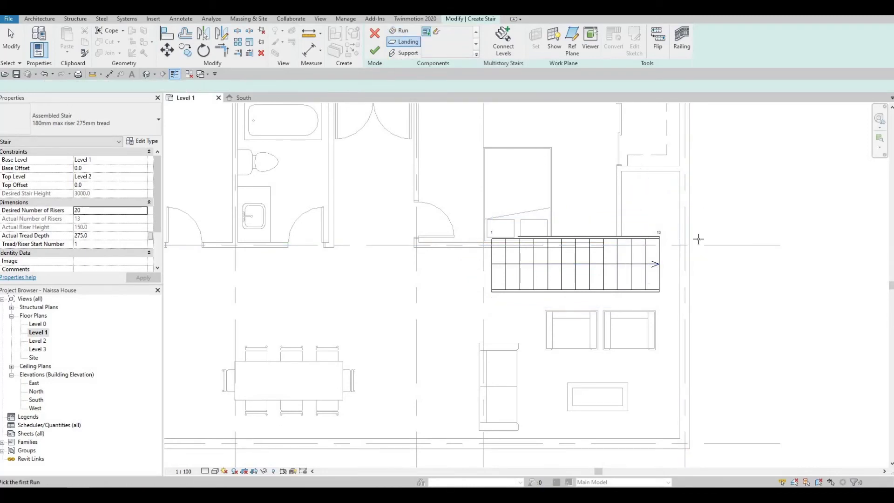
{"action": "left_click", "coordinate": [399, 30]}
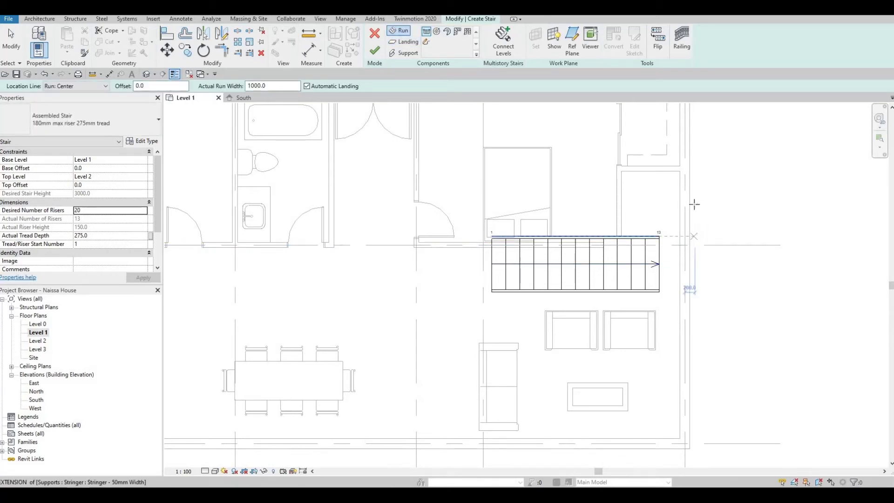
{"action": "left_click", "coordinate": [693, 236]}
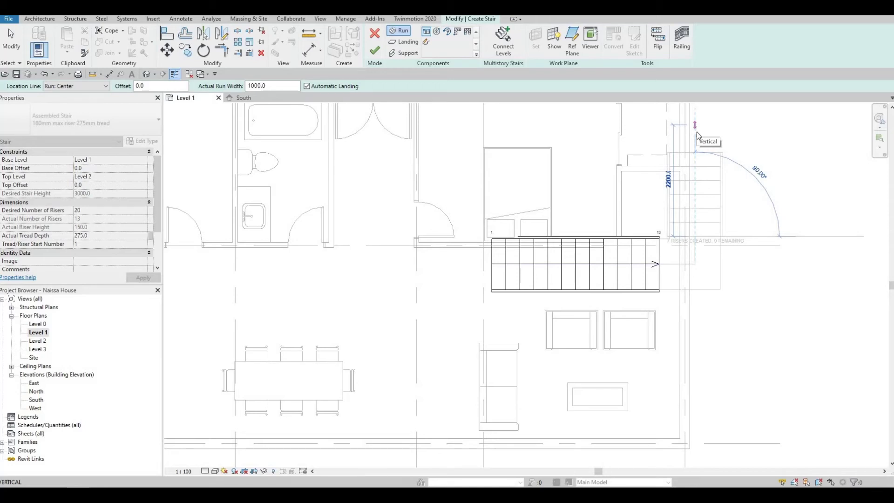
{"action": "left_click", "coordinate": [698, 145]}
{"action": "key", "text": "Escape"}
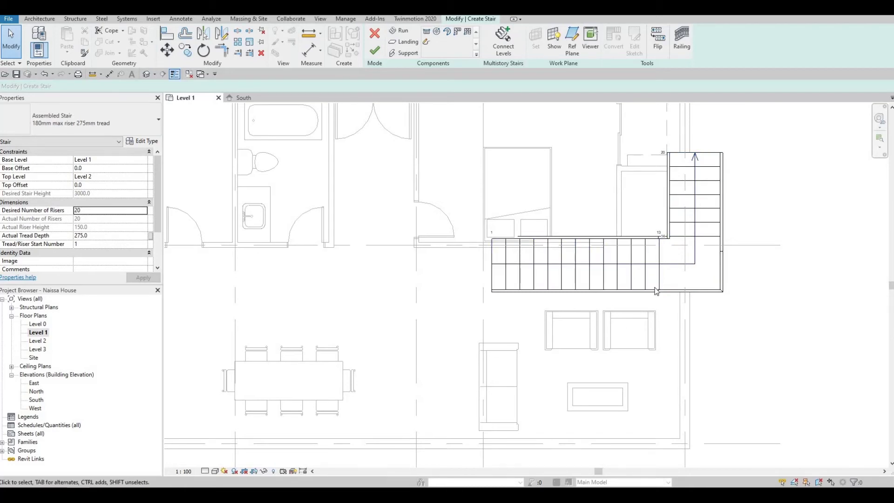
{"action": "scroll", "coordinate": [656, 289], "scroll_direction": "down", "scroll_amount": 1}
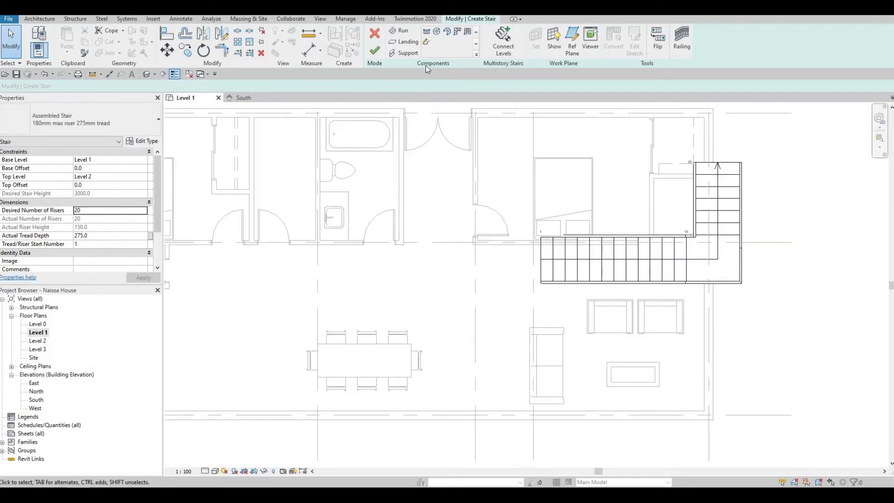
{"action": "left_click", "coordinate": [375, 52]}
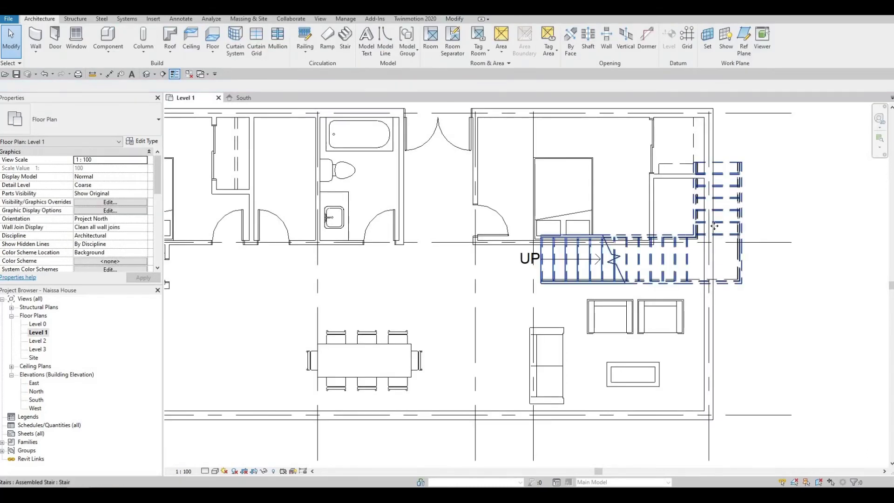
{"action": "left_click", "coordinate": [726, 219]}
{"action": "key", "text": "Tab"}
{"action": "left_click", "coordinate": [725, 209]}
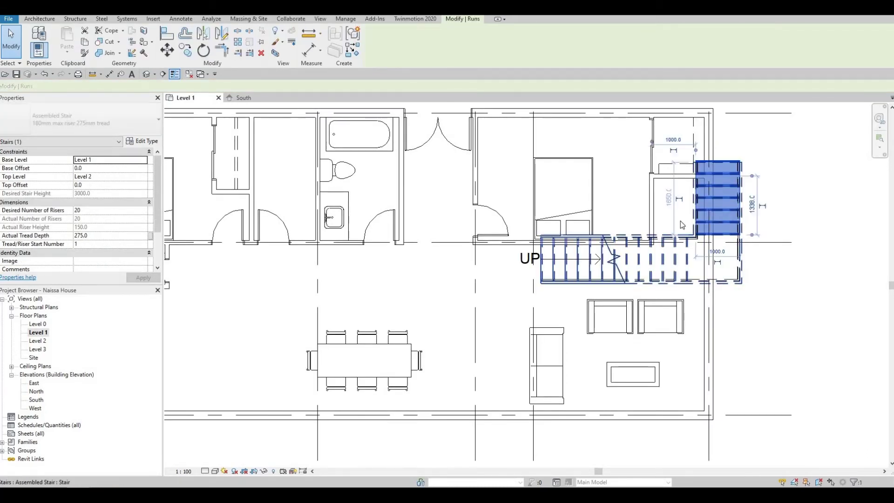
{"action": "key", "text": "Tab"}
{"action": "key", "text": "Escape"}
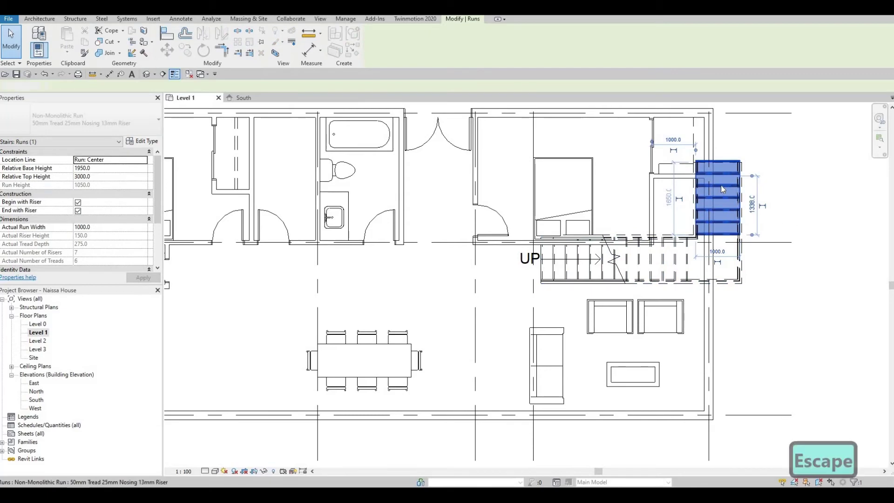
{"action": "key", "text": "Escape"}
Move the whole stair west and south so its upper run sits inside the recess along the east exterior wall.
{"action": "left_click", "coordinate": [709, 185]}
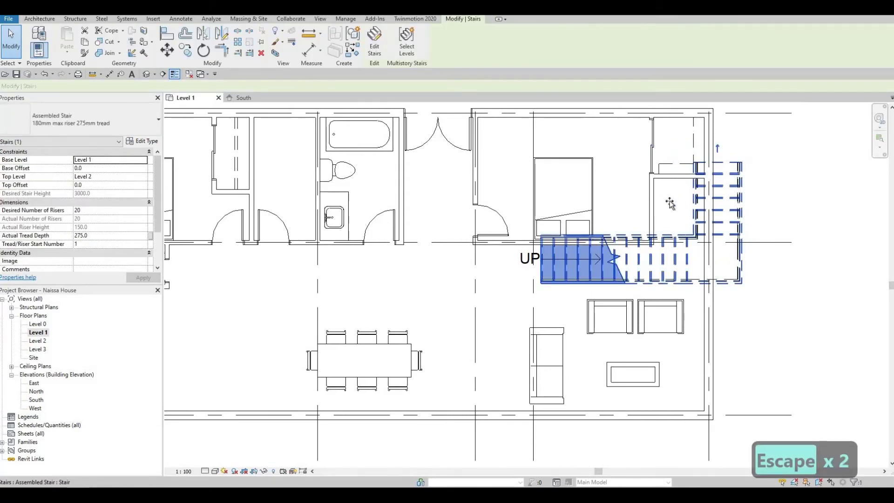
{"action": "left_click_drag", "start_coordinate": [679, 192], "coordinate": [680, 209]}
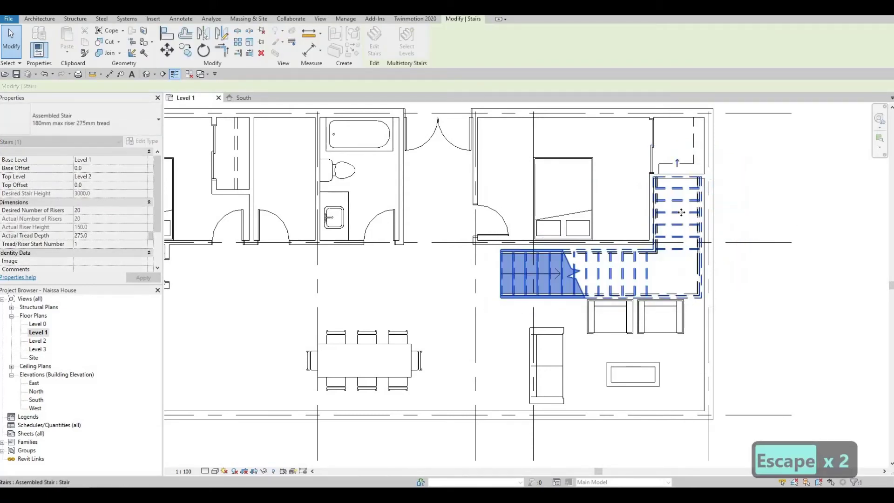
{"action": "scroll", "coordinate": [740, 219], "scroll_direction": "up", "scroll_amount": 1}
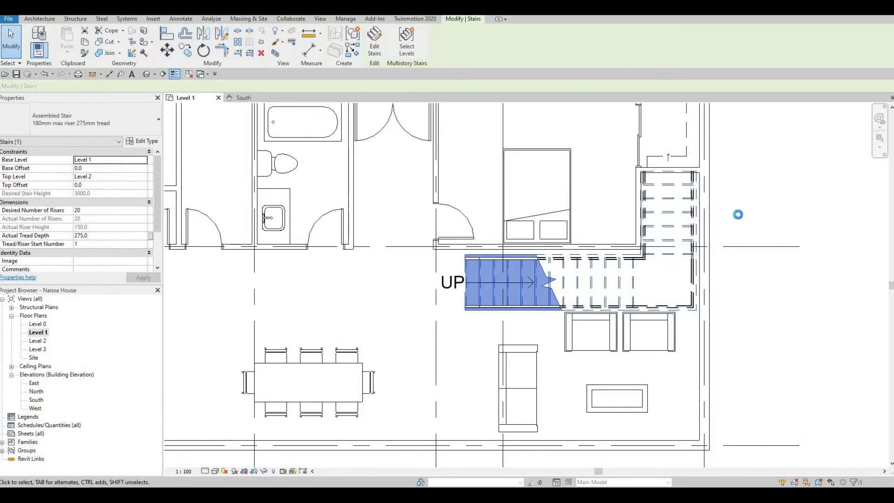
Nudge the stair slightly north and east to bring it closer to the bedroom wall and the east exterior wall.
{"action": "key", "text": "Right"}
{"action": "key", "text": "Left"}
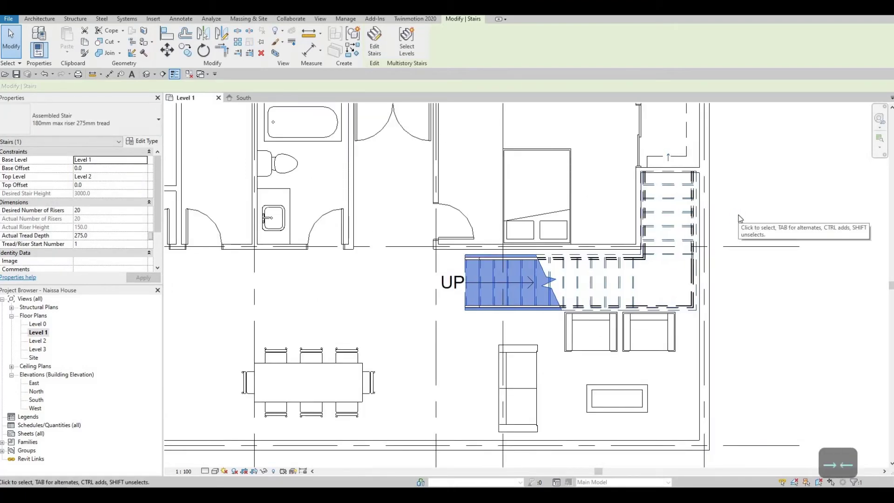
{"action": "key", "text": "Up"}
{"action": "key", "text": "Up"}
{"action": "key", "text": "Up"}
{"action": "key", "text": "Right"}
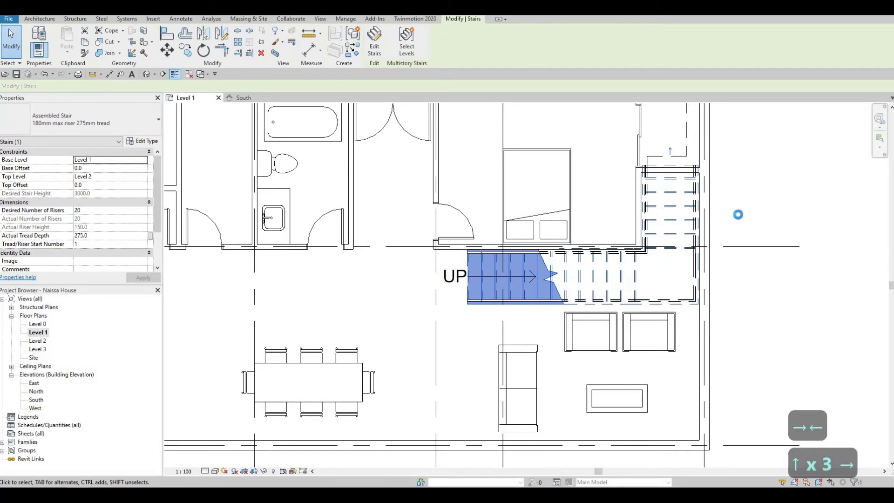
{"action": "key", "text": "Down"}
{"action": "key", "text": "Escape"}
{"action": "key", "text": "Escape"}
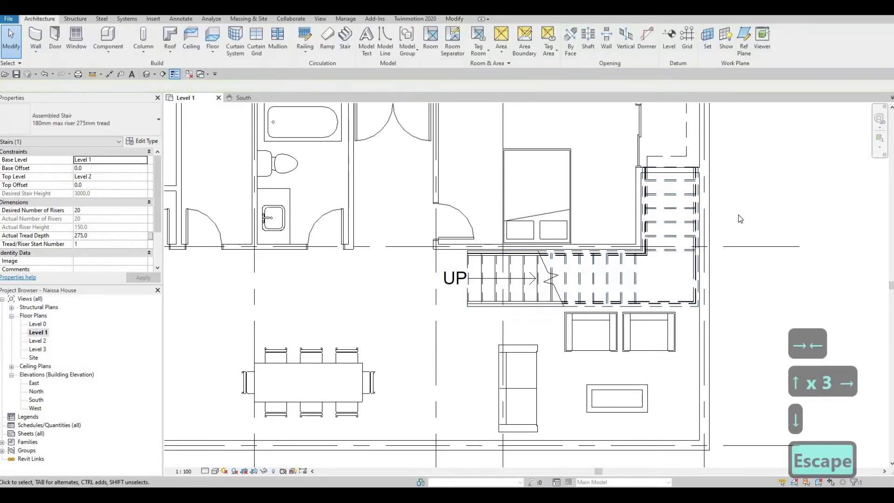
Edit the stair to extend its upper run north to 1925 mm with eight risers, shortening the lower run by one tread, and finish it.
{"action": "left_click", "coordinate": [673, 198]}
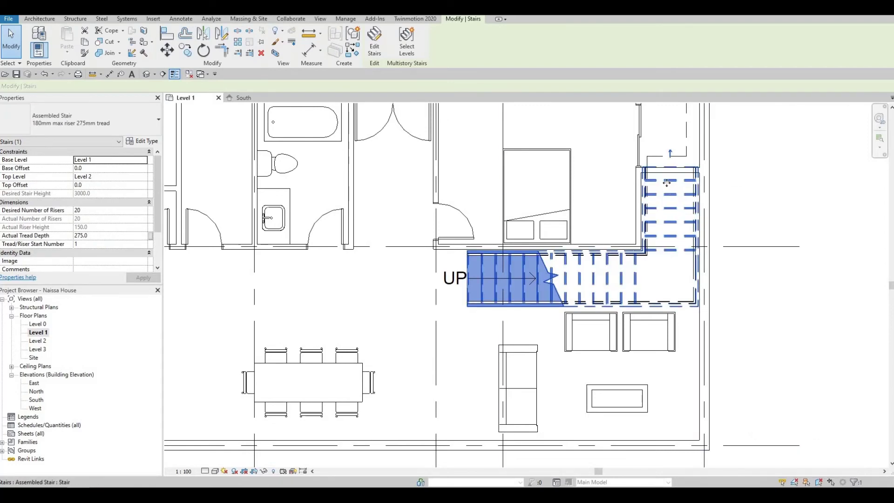
{"action": "scroll", "coordinate": [669, 191], "scroll_direction": "up", "scroll_amount": 2}
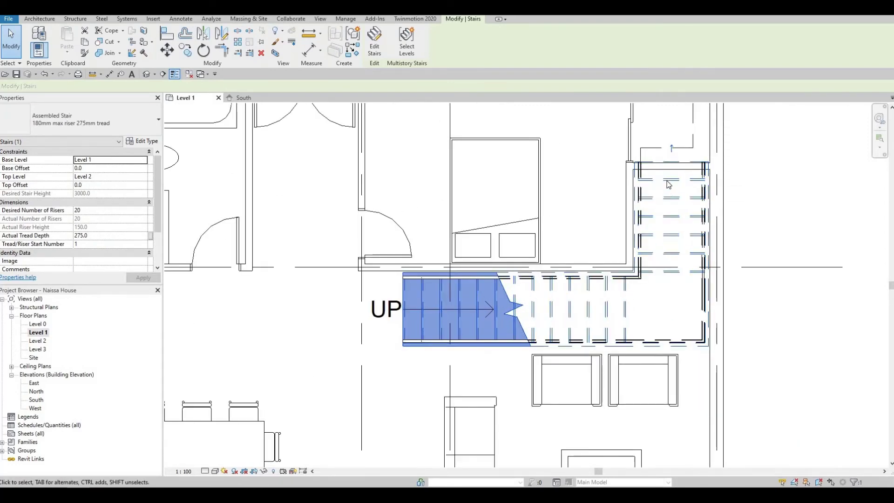
{"action": "key", "text": "Escape"}
{"action": "left_click", "coordinate": [668, 181]}
{"action": "left_click", "coordinate": [374, 48]}
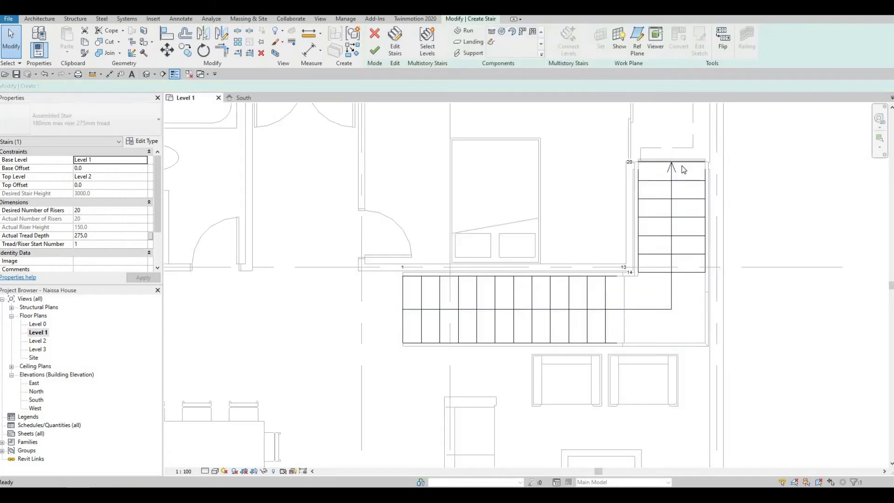
{"action": "left_click", "coordinate": [674, 164]}
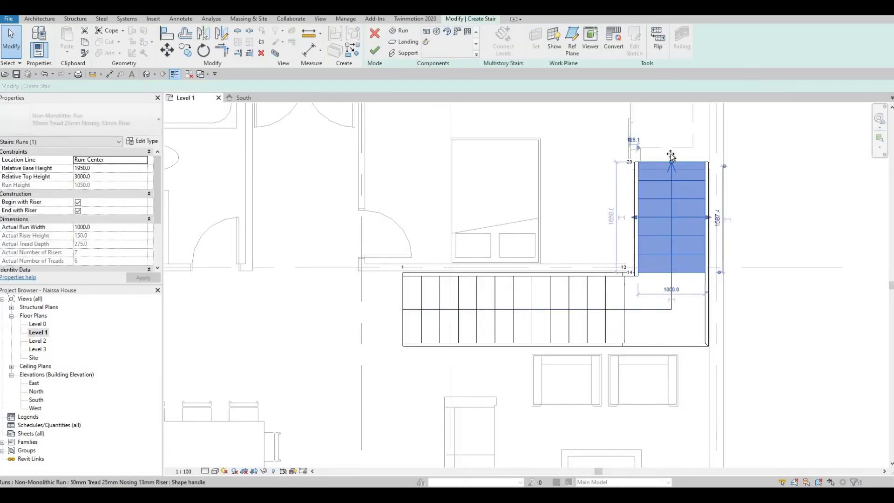
{"action": "left_click_drag", "start_coordinate": [671, 152], "coordinate": [672, 135]}
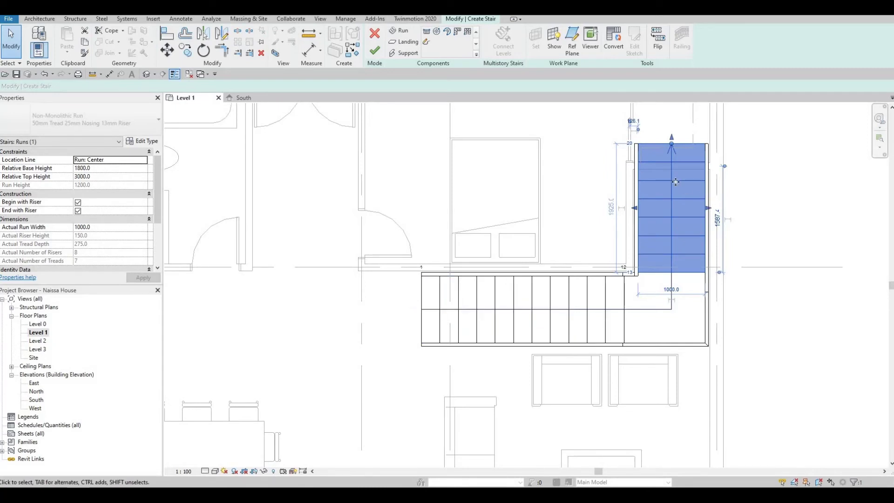
{"action": "scroll", "coordinate": [644, 259], "scroll_direction": "down", "scroll_amount": 3}
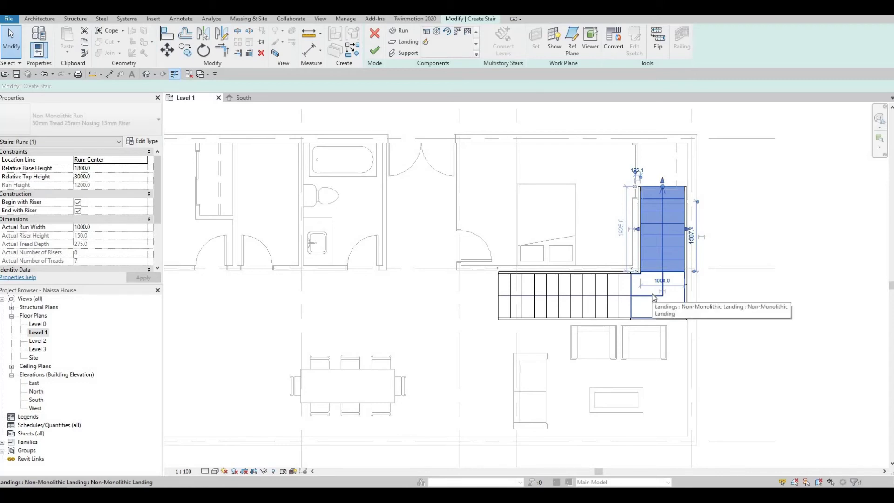
{"action": "left_click", "coordinate": [375, 61]}
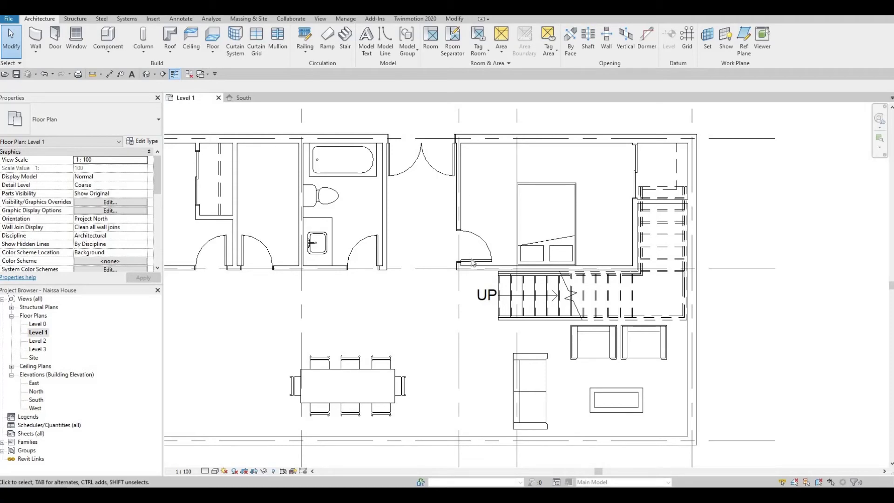
Review the construction and support settings in the assembled stair's type properties, leaving them unchanged.
{"action": "scroll", "coordinate": [522, 264], "scroll_direction": "down", "scroll_amount": 2}
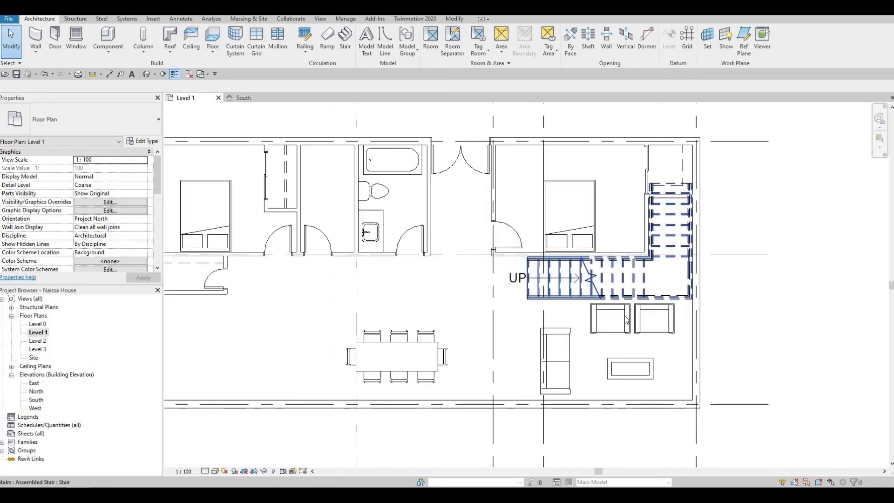
{"action": "key", "text": "F1"}
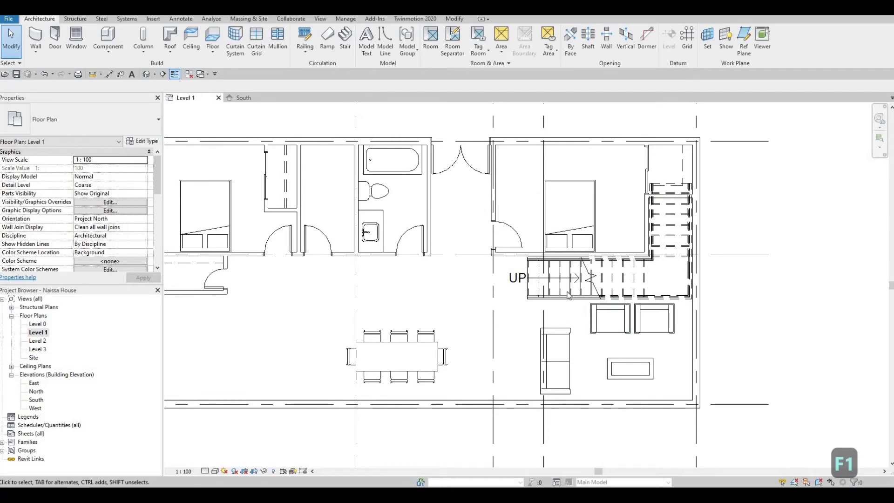
{"action": "left_click", "coordinate": [568, 295]}
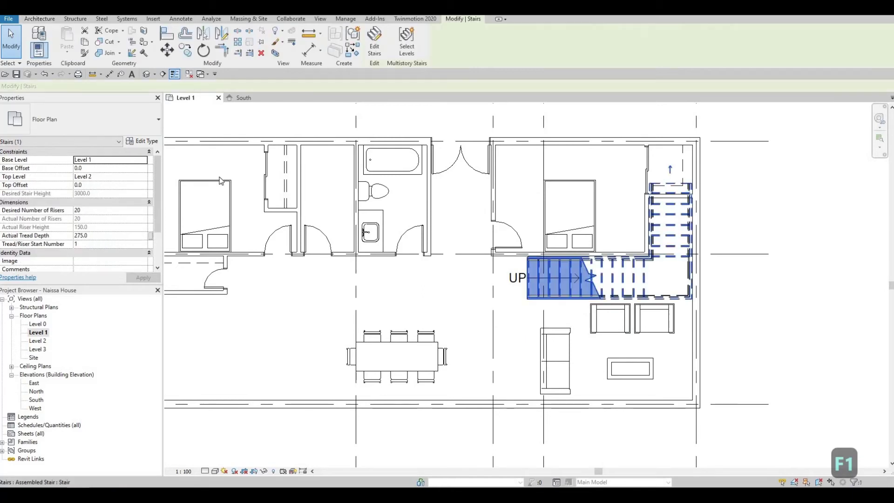
{"action": "left_click", "coordinate": [144, 124]}
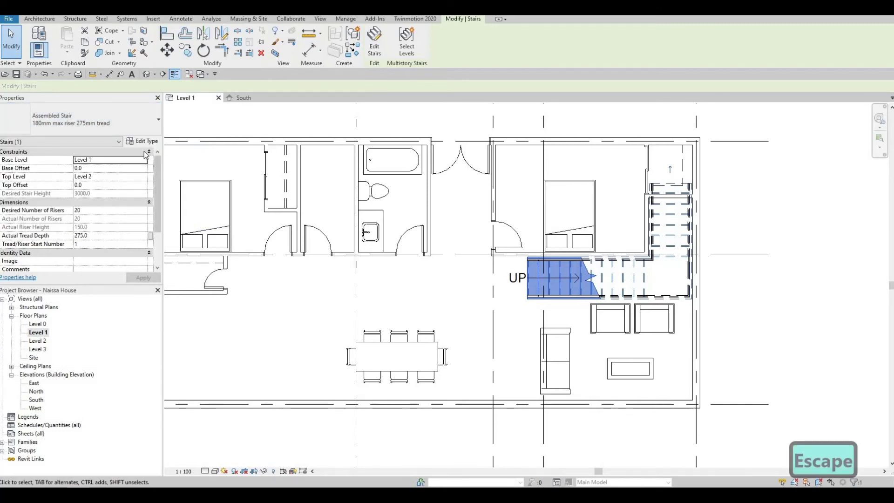
{"action": "left_click", "coordinate": [145, 142]}
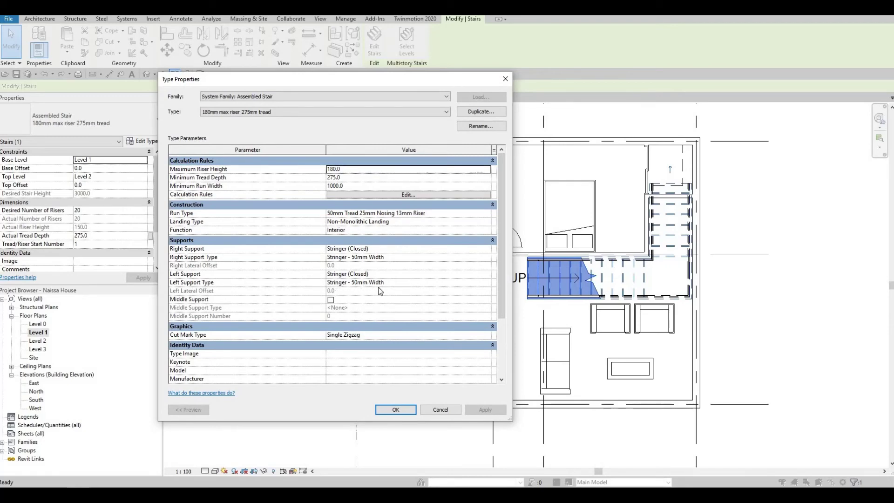
{"action": "key", "text": "F1"}
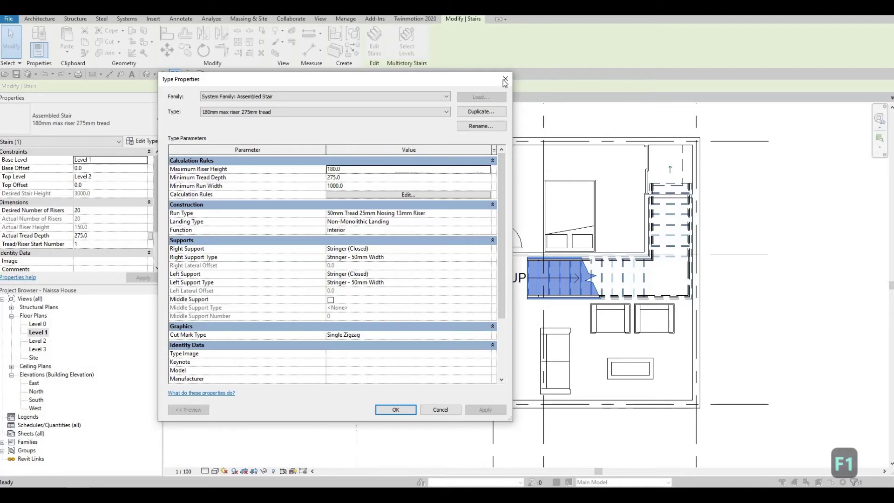
{"action": "key", "text": "Escape"}
{"action": "key", "text": "Escape"}
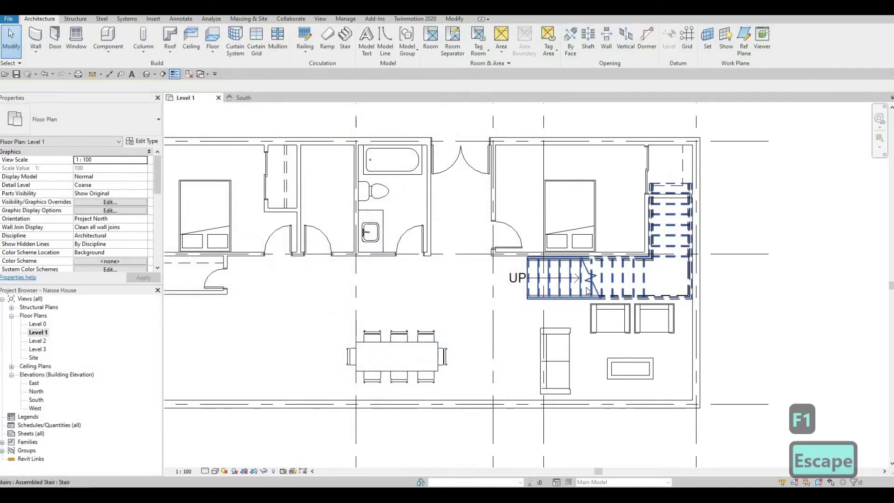
Set the tread material of the lower stair run's type to Iron, Ductile.
{"action": "left_click", "coordinate": [555, 294]}
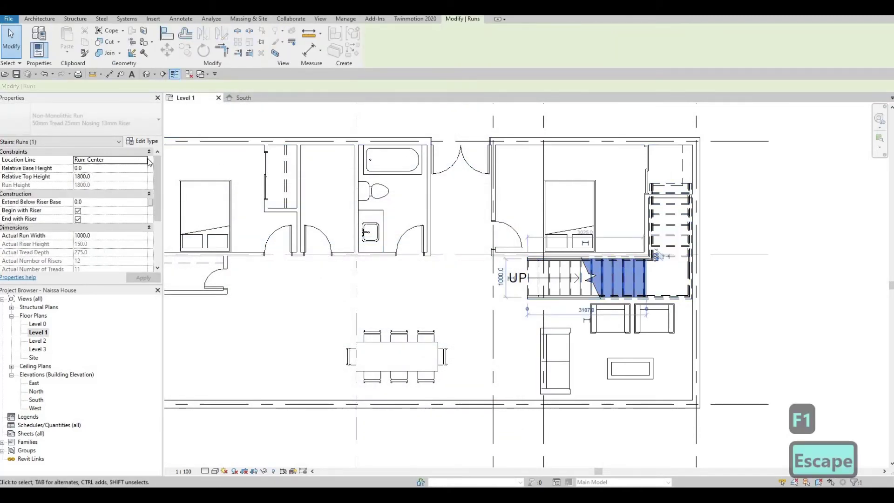
{"action": "scroll", "coordinate": [125, 212], "scroll_direction": "down", "scroll_amount": 1}
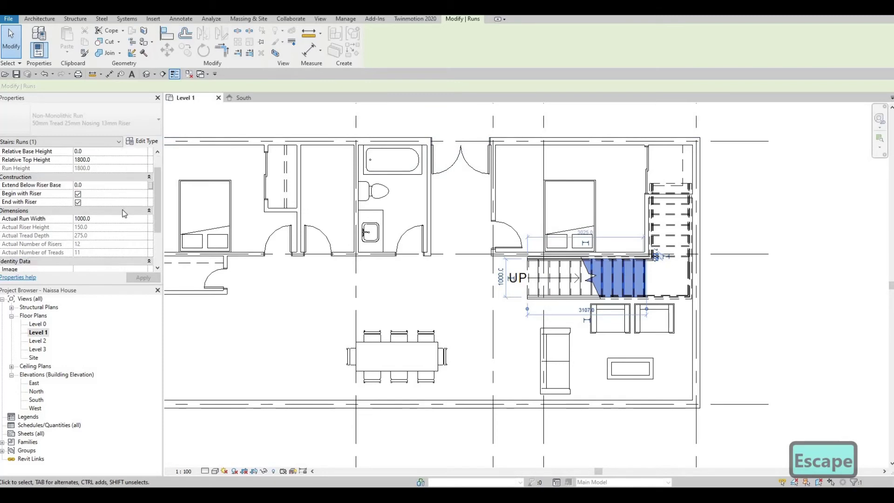
{"action": "scroll", "coordinate": [126, 212], "scroll_direction": "down", "scroll_amount": 3}
{"action": "scroll", "coordinate": [126, 212], "scroll_direction": "up", "scroll_amount": 4}
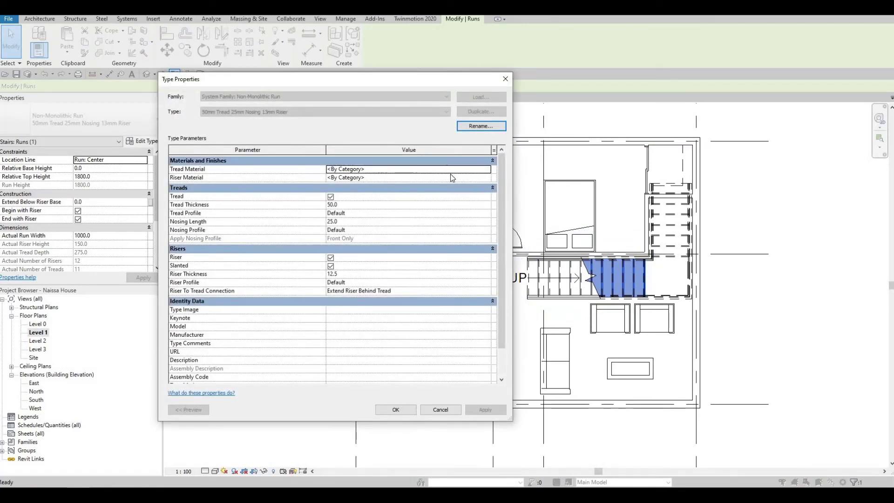
{"action": "left_click", "coordinate": [484, 171]}
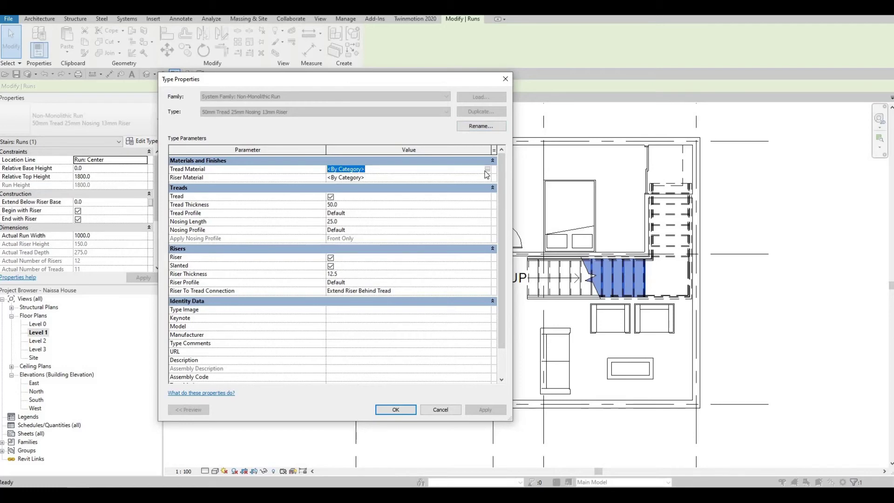
{"action": "left_click", "coordinate": [366, 169]}
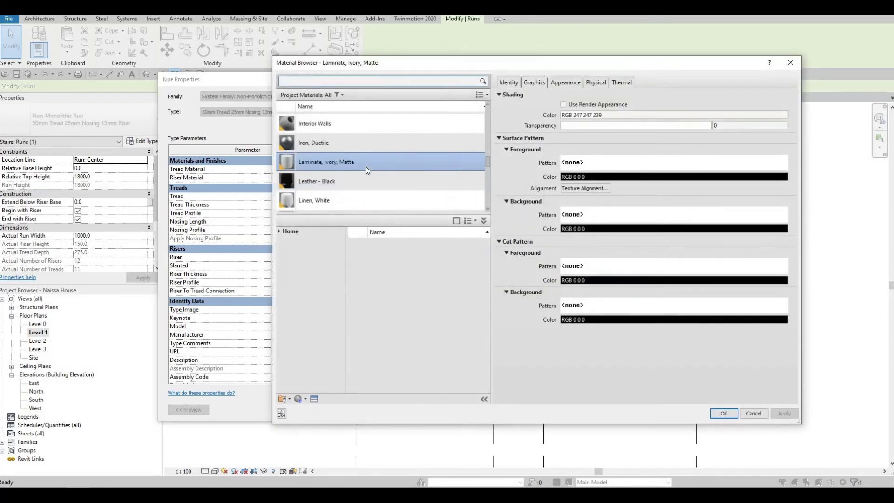
{"action": "left_click", "coordinate": [349, 146]}
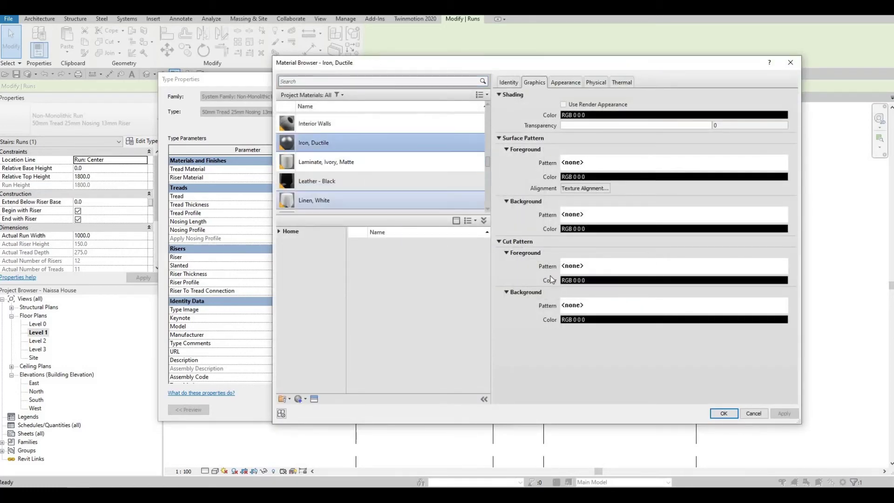
{"action": "left_click", "coordinate": [723, 413]}
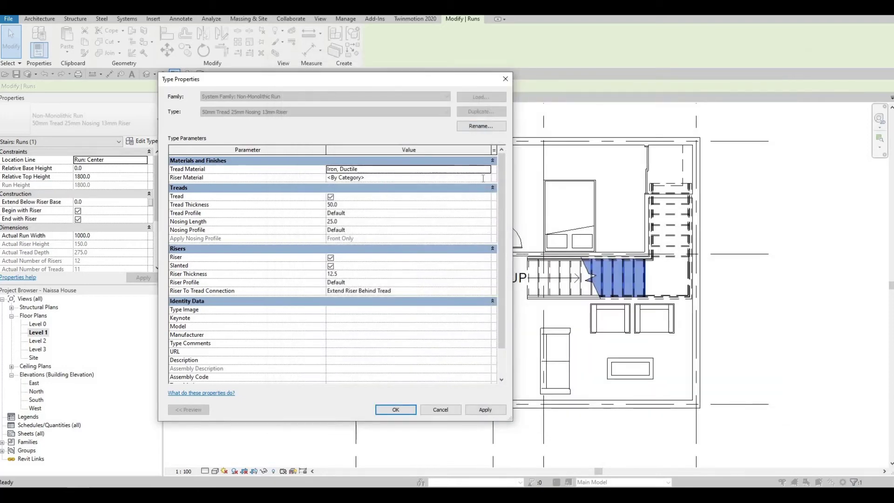
Set the run type's riser material to Leather - Black and accept the type properties.
{"action": "left_click", "coordinate": [482, 179]}
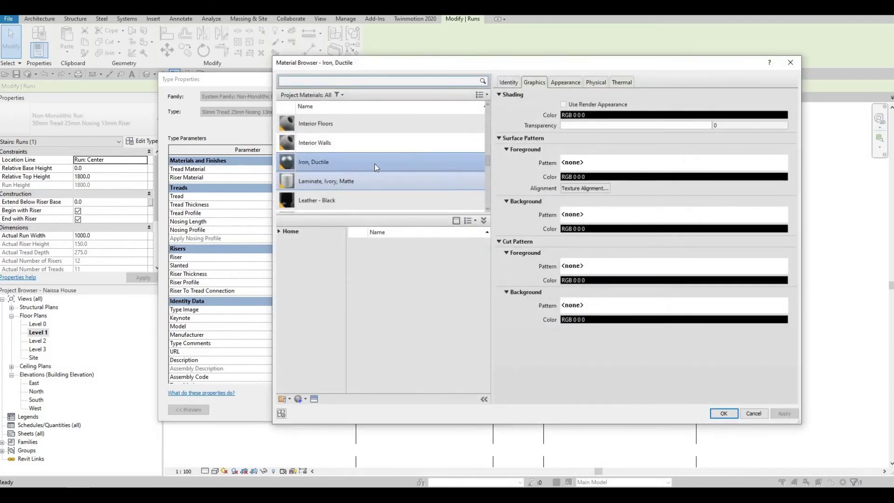
{"action": "left_click", "coordinate": [355, 207]}
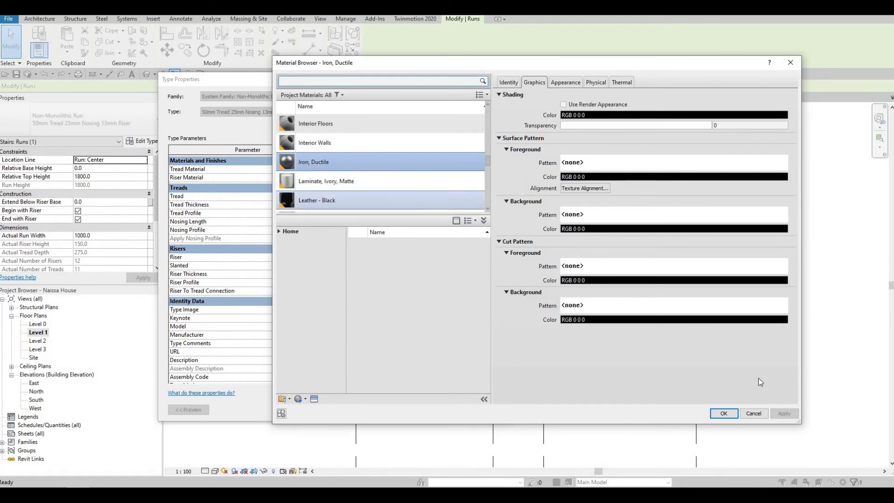
{"action": "key", "text": "Return"}
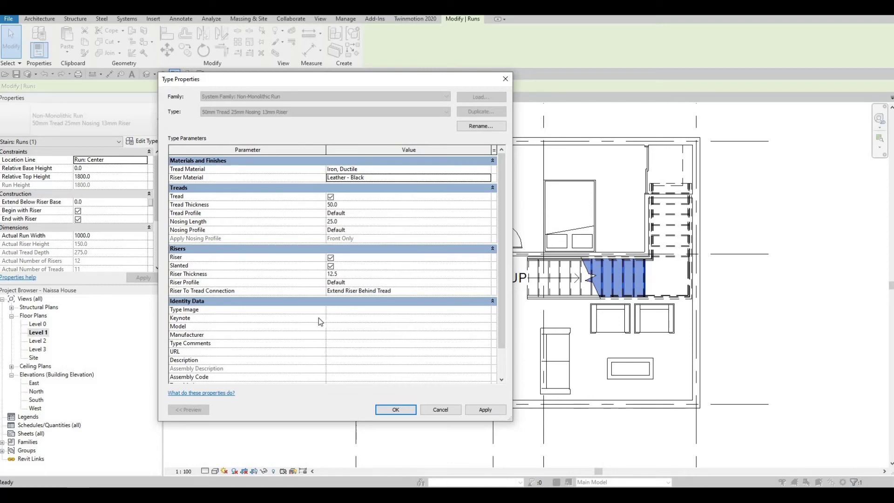
{"action": "scroll", "coordinate": [362, 321], "scroll_direction": "down", "scroll_amount": 1}
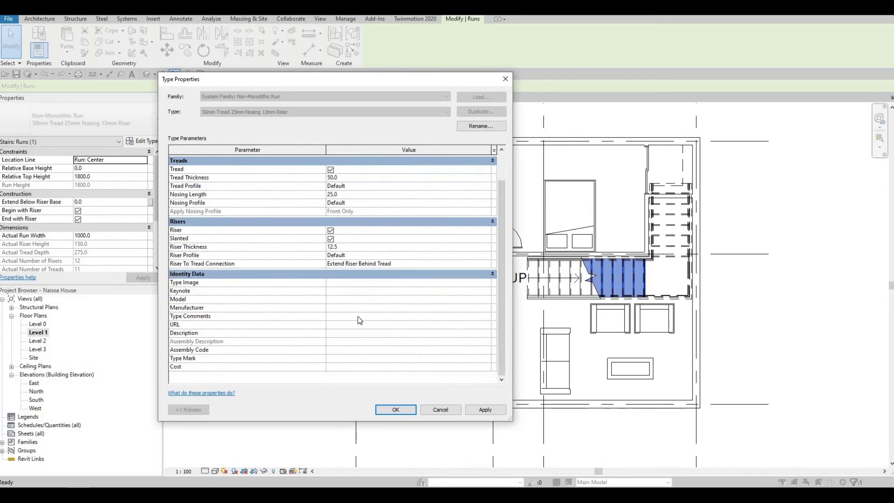
{"action": "scroll", "coordinate": [360, 320], "scroll_direction": "up", "scroll_amount": 1}
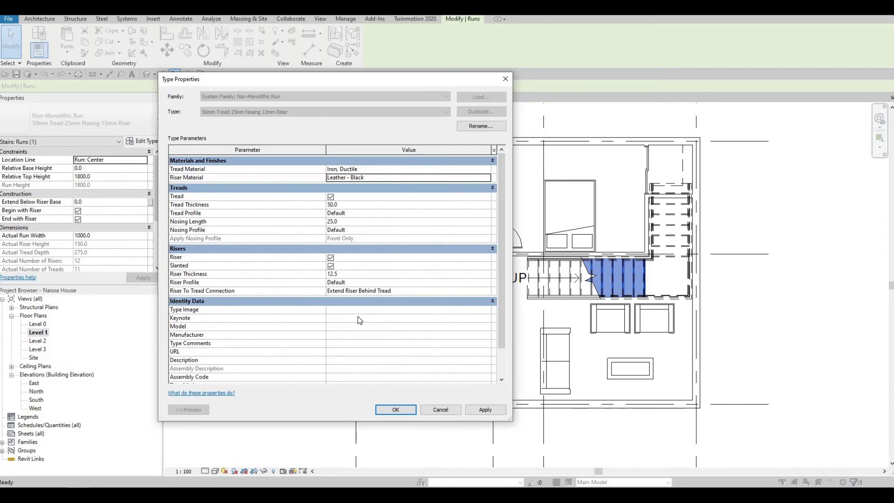
{"action": "key", "text": "Return"}
{"action": "key", "text": "Escape"}
Open the stair for editing and inspect the properties of the lower run's south stringer.
{"action": "left_click", "coordinate": [569, 284]}
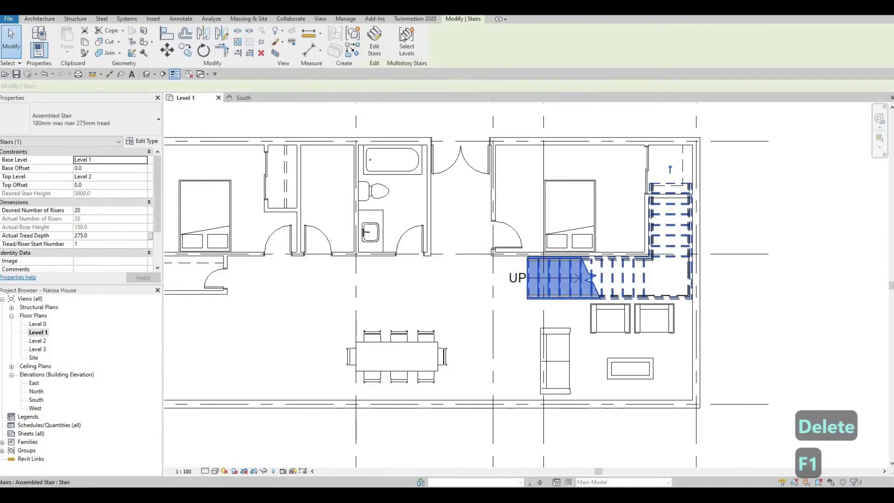
{"action": "left_click", "coordinate": [374, 42]}
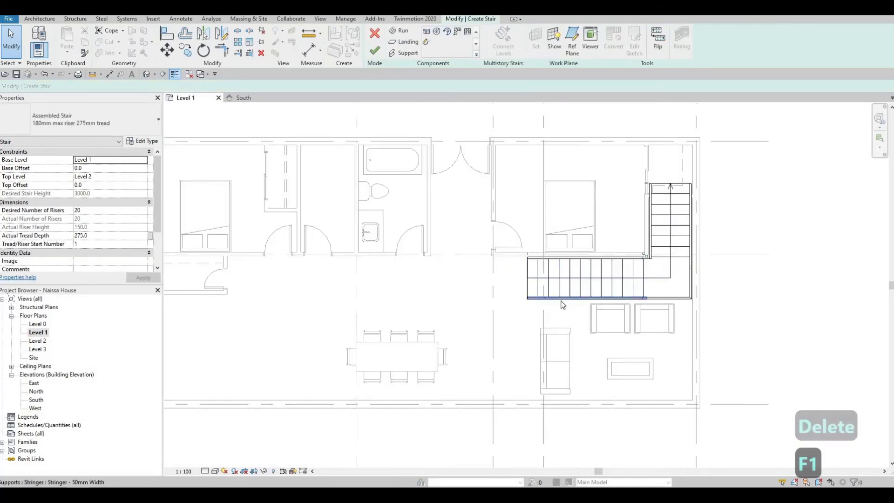
{"action": "left_click", "coordinate": [561, 301]}
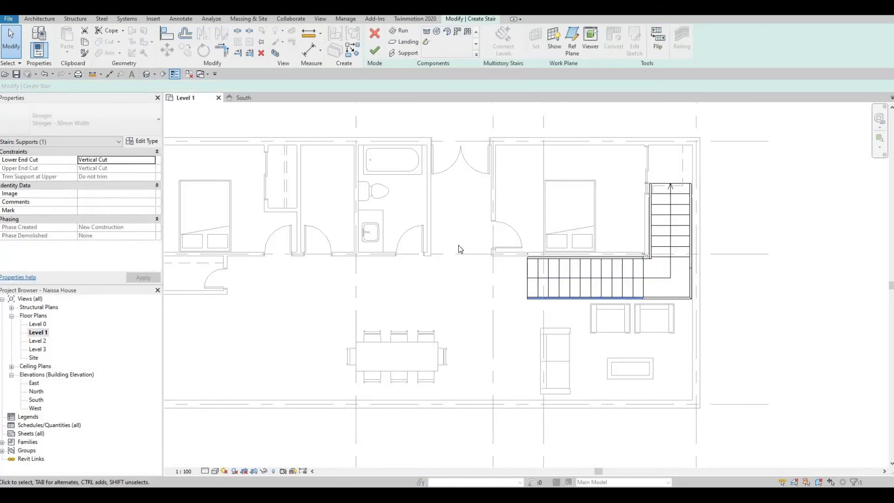
{"action": "key", "text": "Escape"}
{"action": "scroll", "coordinate": [608, 303], "scroll_direction": "up", "scroll_amount": 2}
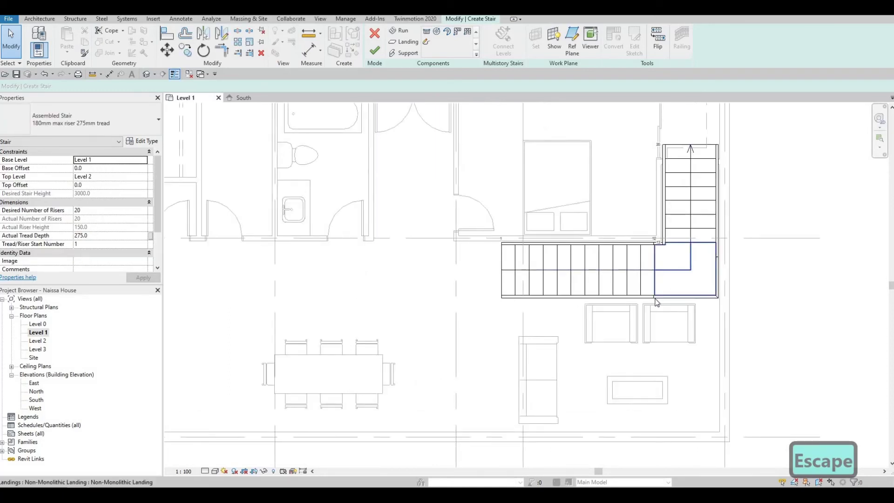
Select the connected chain of outer stringers along both runs and the landing to check their support properties.
{"action": "key", "text": "Tab"}
{"action": "key", "text": "Tab"}
{"action": "key", "text": "Tab"}
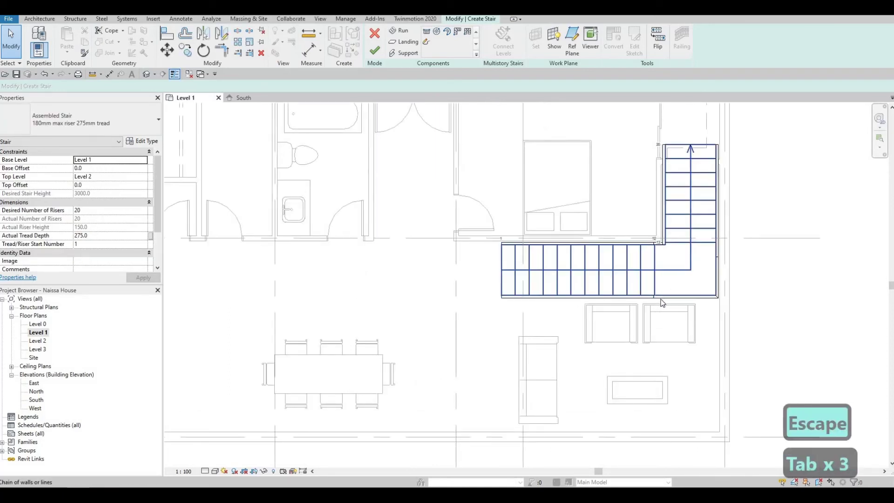
{"action": "key", "text": "Tab"}
{"action": "left_click", "coordinate": [663, 303]}
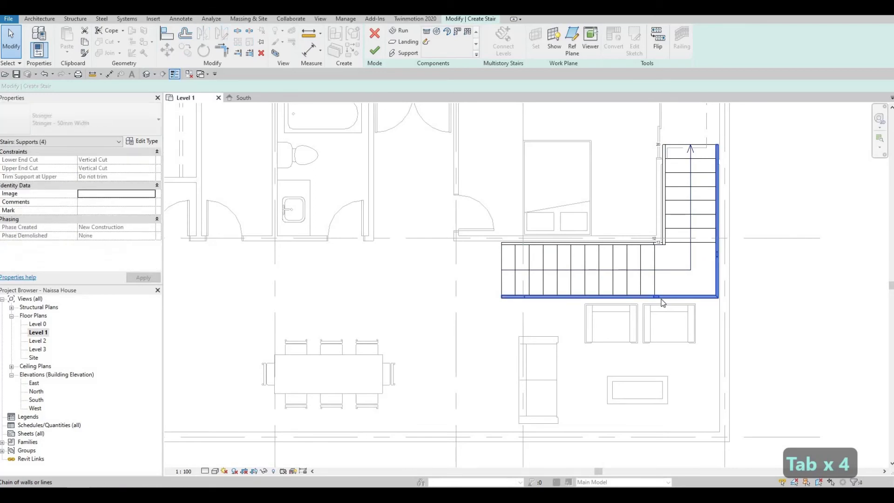
{"action": "key", "text": "Escape"}
{"action": "key", "text": "Escape"}
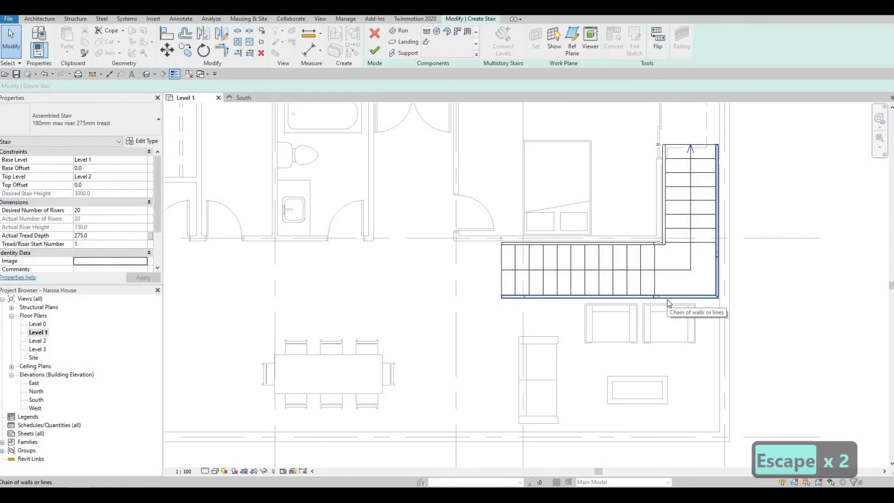
{"action": "left_click", "coordinate": [667, 300]}
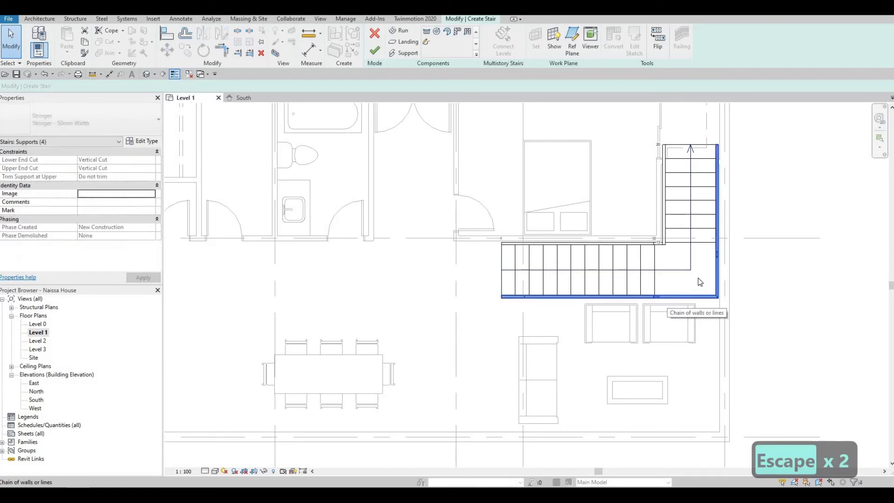
{"action": "key", "text": "Escape"}
{"action": "key", "text": "Escape"}
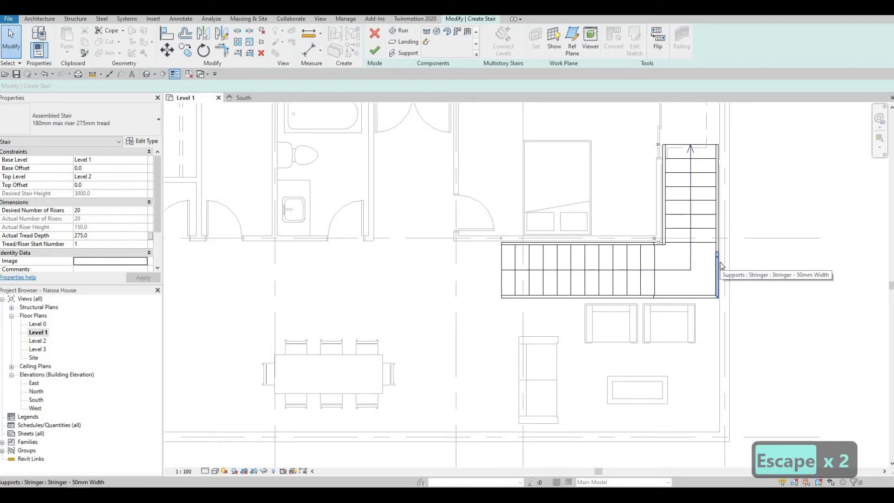
{"action": "key", "text": "Caps_Lock"}
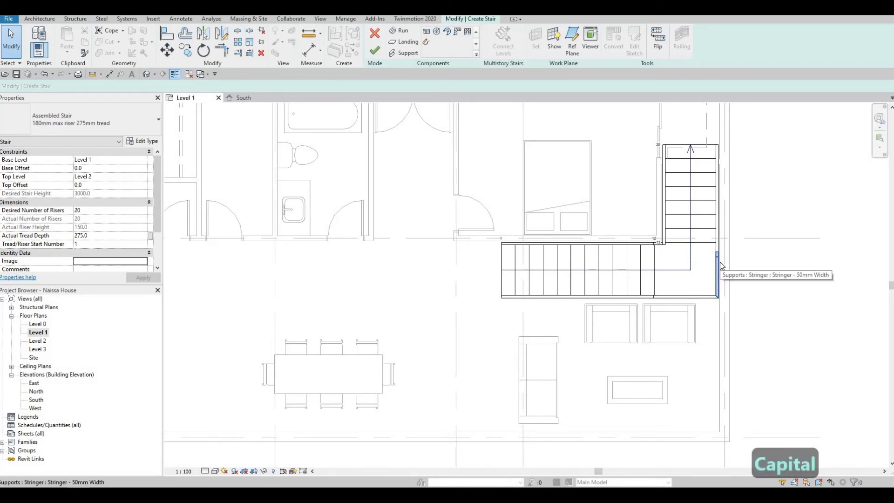
{"action": "key", "text": "Tab"}
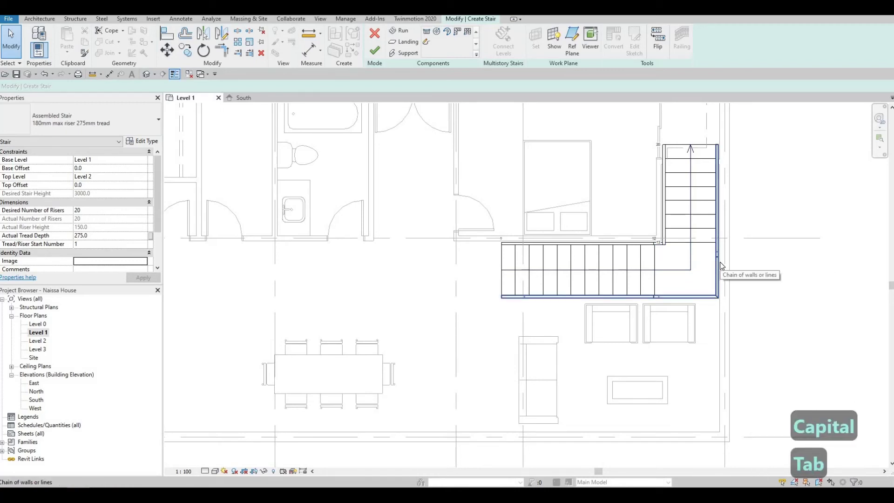
{"action": "left_click", "coordinate": [722, 266]}
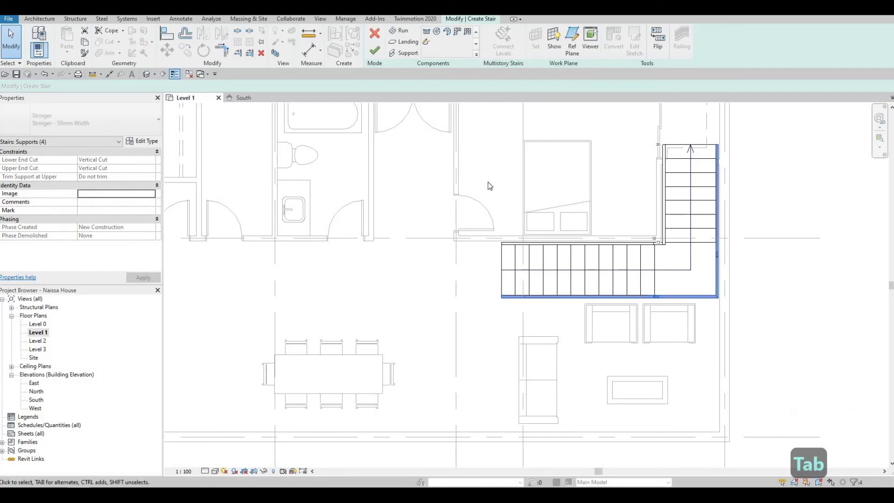
Clear the stringer selection, finish editing the stair, and open the default 3D view on the stair and its railings.
{"action": "scroll", "coordinate": [624, 221], "scroll_direction": "up", "scroll_amount": 1}
{"action": "key", "text": "Escape"}
{"action": "key", "text": "Escape"}
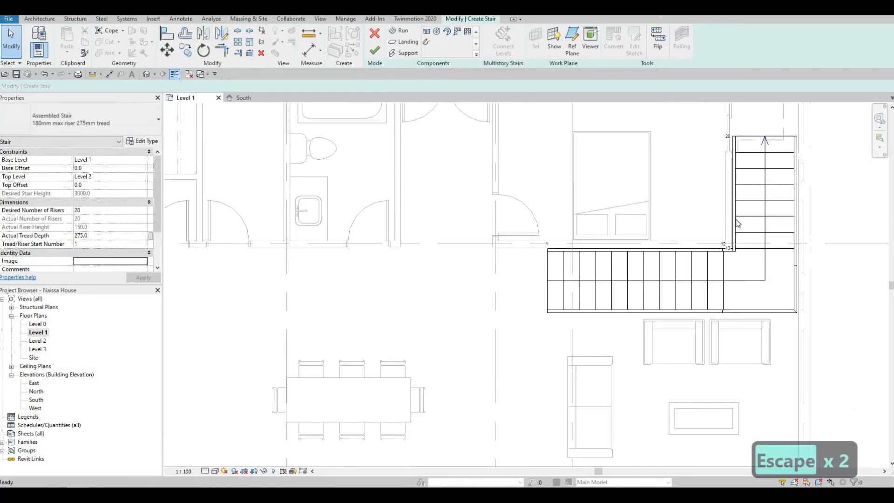
{"action": "key", "text": "Escape"}
{"action": "key", "text": "Escape"}
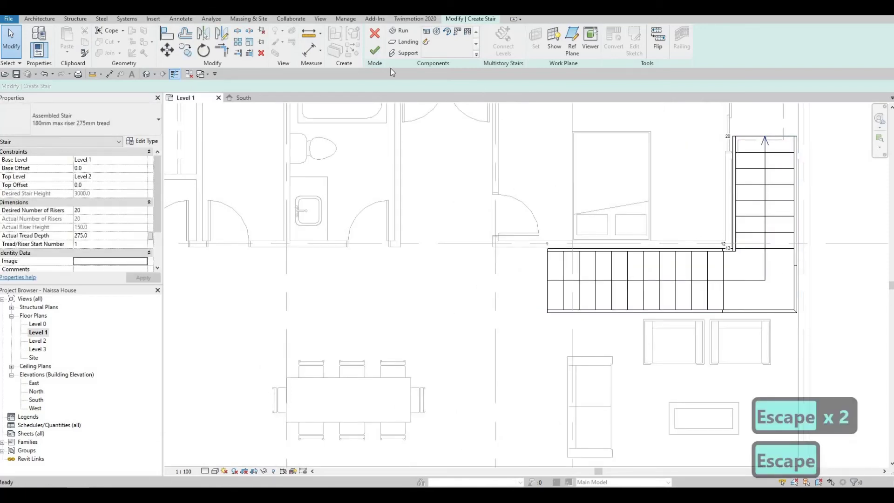
{"action": "left_click", "coordinate": [375, 52]}
{"action": "key", "text": "Escape"}
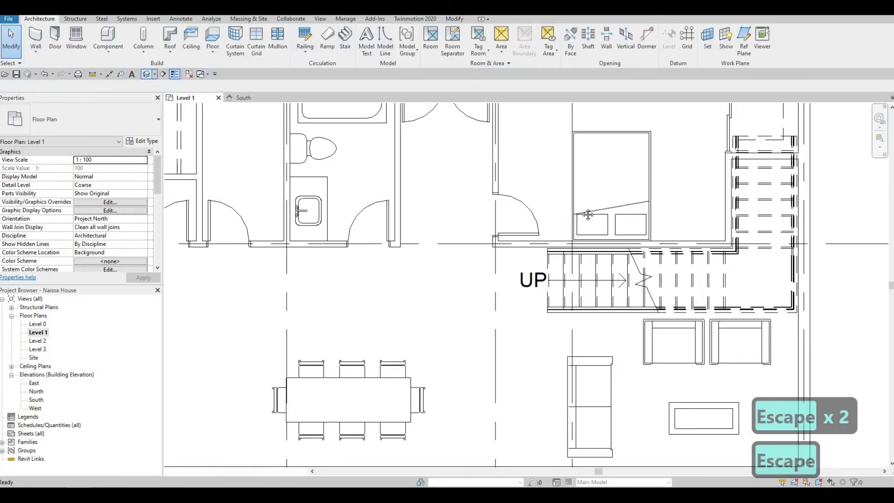
{"action": "scroll", "coordinate": [582, 299], "scroll_direction": "up", "scroll_amount": 4}
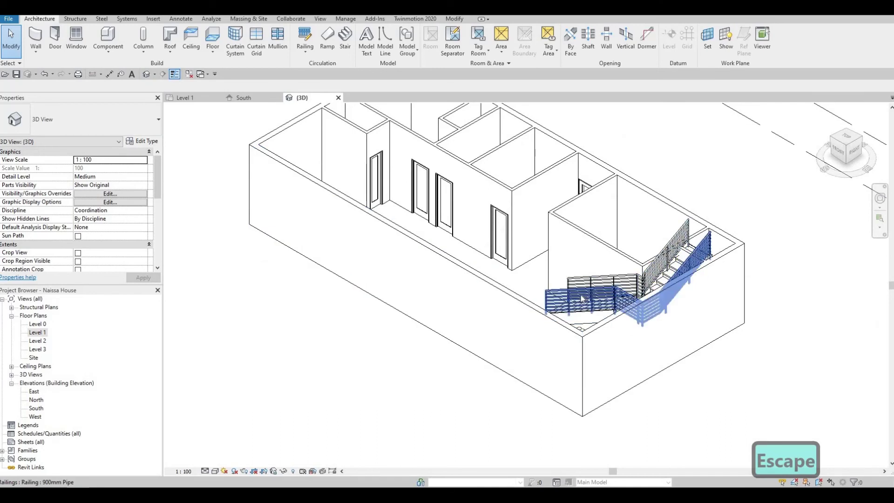
Change the type of the stair's outer railing to 900mm Rectangular.
{"action": "left_click", "coordinate": [582, 299]}
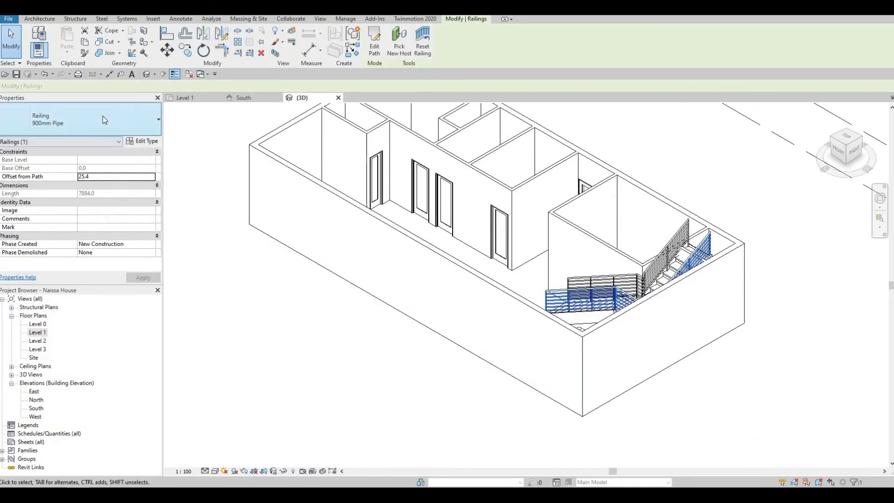
{"action": "left_click", "coordinate": [114, 122]}
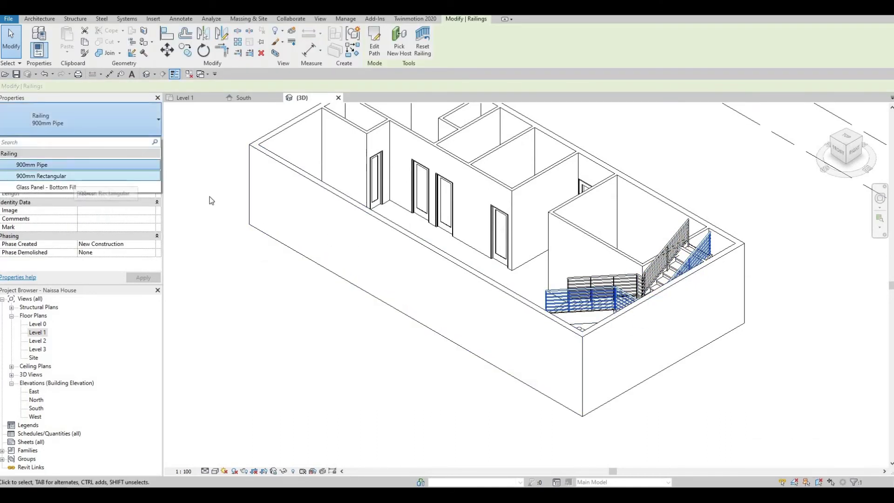
{"action": "left_click", "coordinate": [68, 177]}
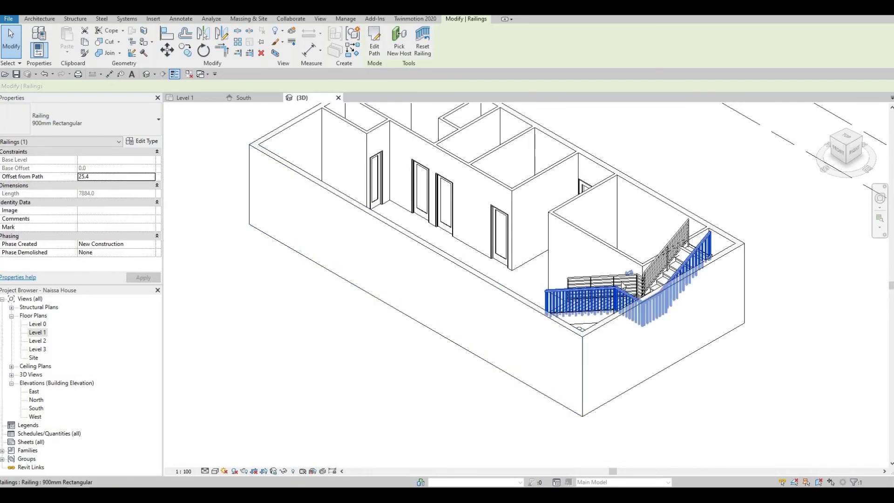
Delete the 900mm Pipe railing along the inner side of the stair, next to the room walls.
{"action": "left_click", "coordinate": [629, 270]}
{"action": "scroll", "coordinate": [624, 273], "scroll_direction": "up", "scroll_amount": 4}
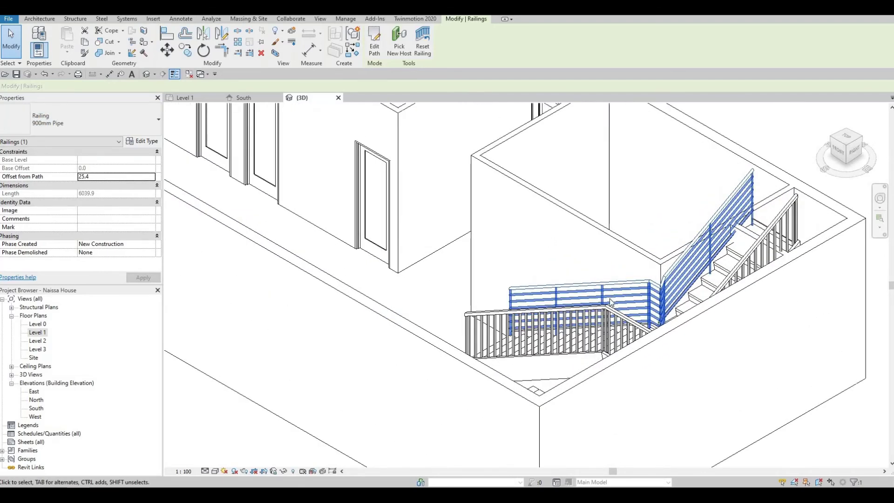
{"action": "key", "text": "Delete"}
{"action": "middle_click_drag", "start_coordinate": [638, 345], "coordinate": [727, 223], "text": "shift"}
{"action": "middle_click_drag", "start_coordinate": [520, 107], "coordinate": [545, 151]}
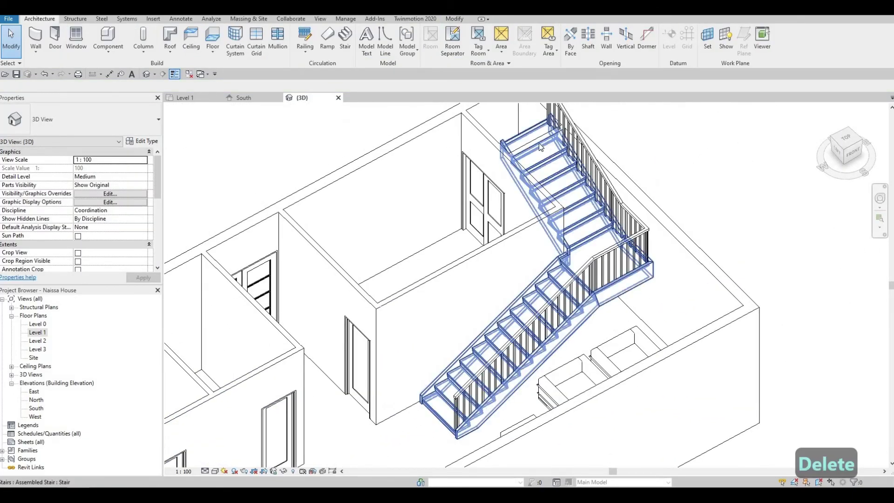
{"action": "left_click", "coordinate": [540, 142]}
{"action": "left_click_drag", "start_coordinate": [541, 139], "coordinate": [556, 195]}
{"action": "key", "text": "Escape"}
{"action": "key", "text": "Escape"}
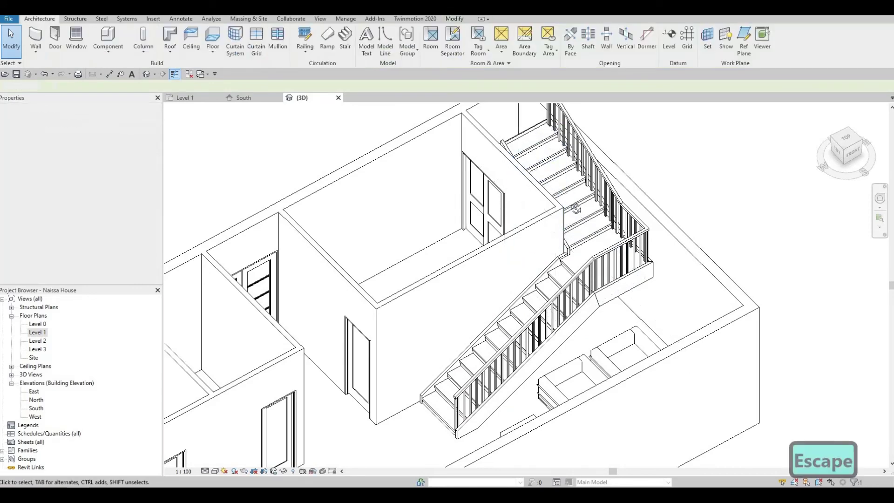
{"action": "middle_click_drag", "start_coordinate": [489, 321], "coordinate": [566, 285], "text": "shift"}
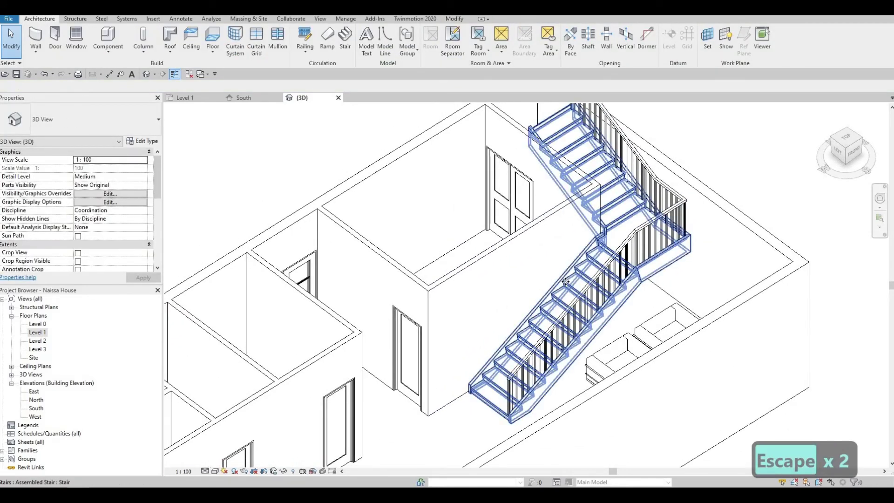
{"action": "left_click", "coordinate": [583, 270]}
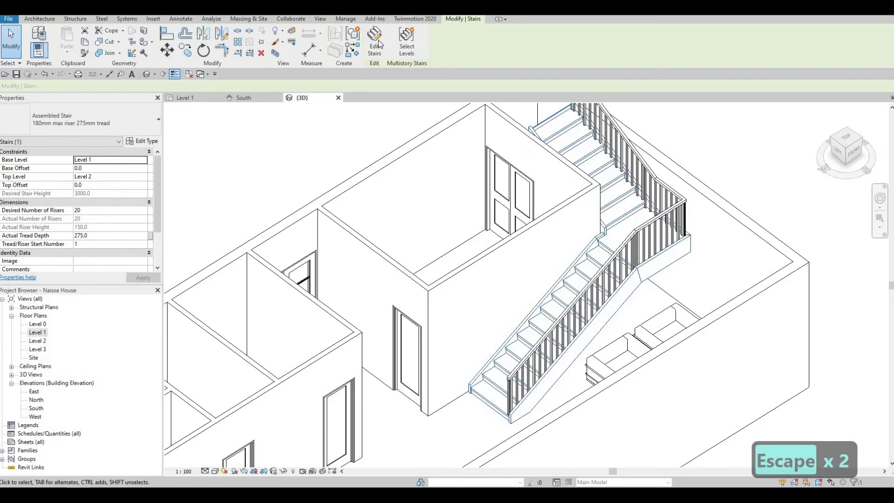
{"action": "left_click", "coordinate": [374, 43]}
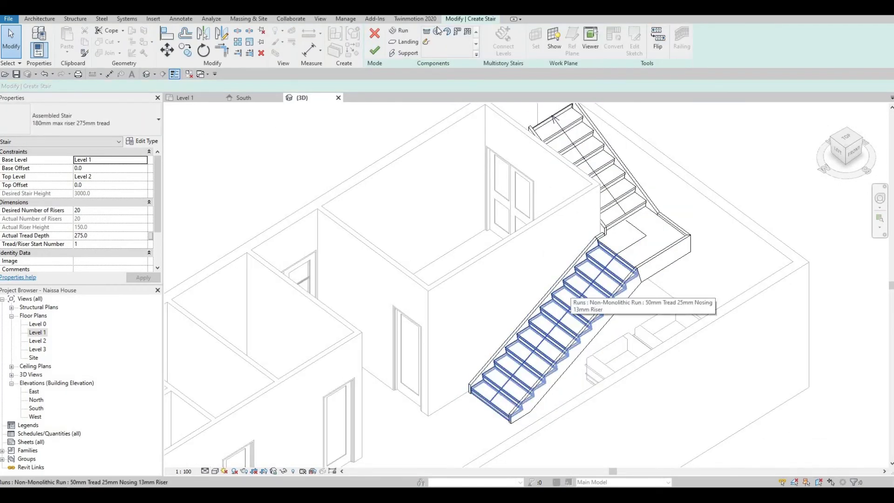
{"action": "left_click", "coordinate": [375, 33]}
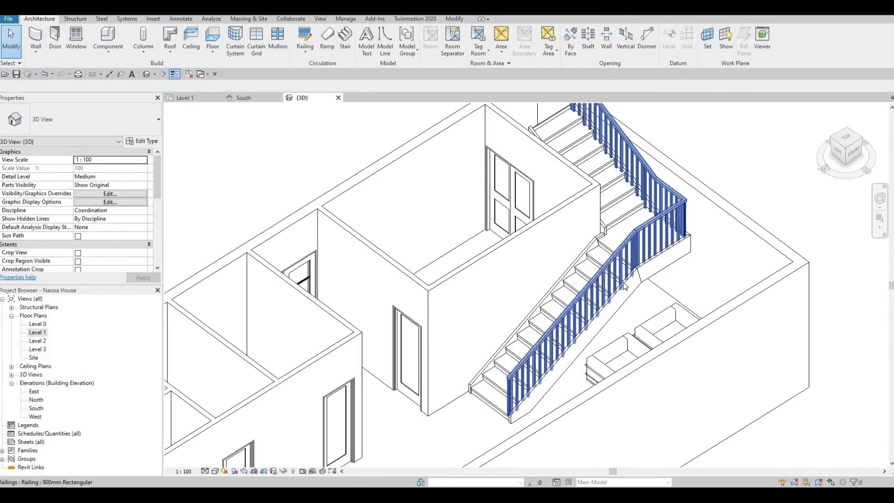
Set both the right and left supports of the assembled stair's type to None and apply the change.
{"action": "left_click", "coordinate": [606, 279]}
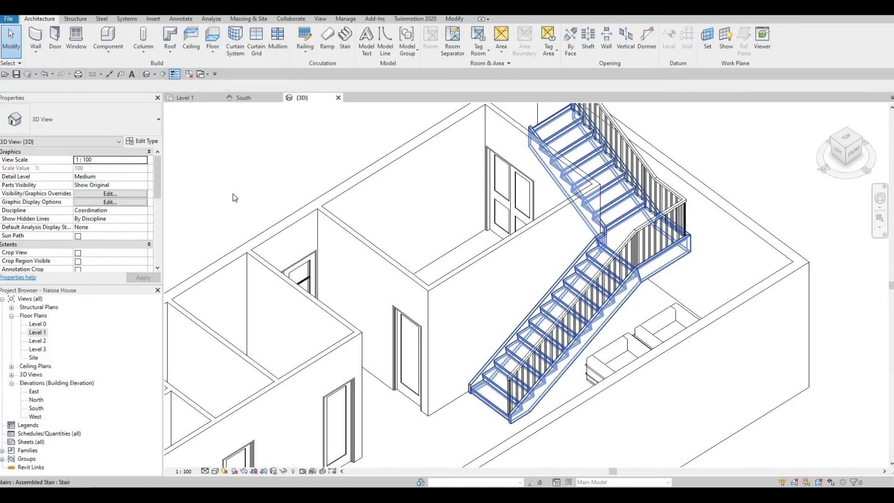
{"action": "left_click", "coordinate": [142, 141]}
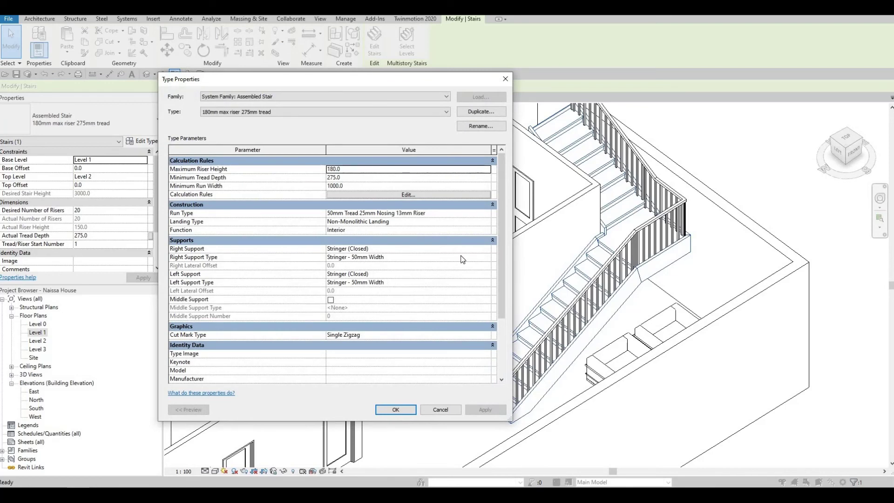
{"action": "left_click", "coordinate": [487, 248]}
{"action": "left_click", "coordinate": [487, 249]}
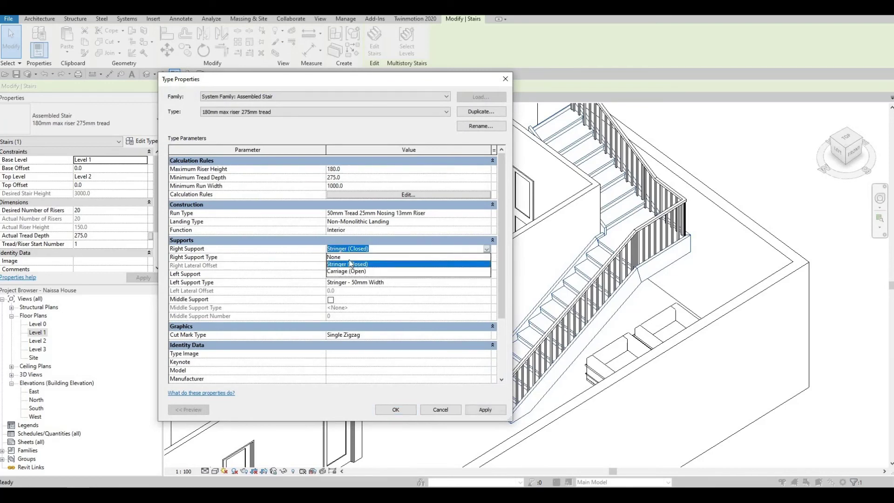
{"action": "left_click", "coordinate": [364, 257]}
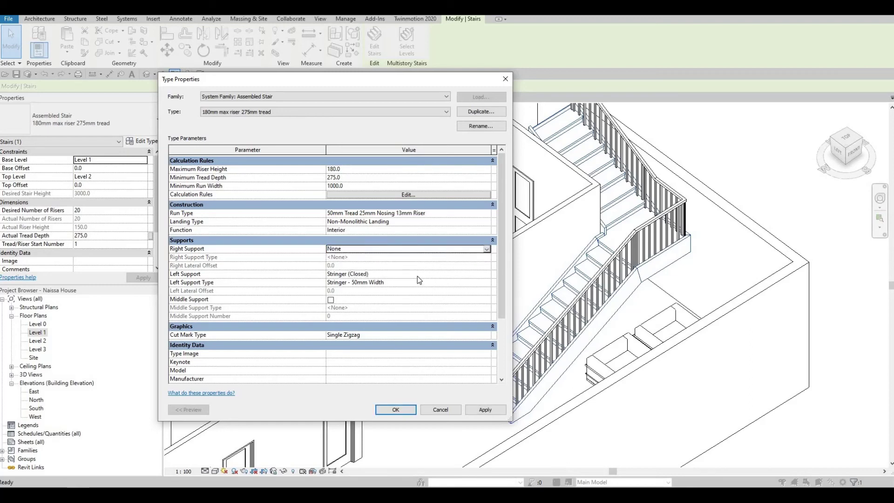
{"action": "left_click", "coordinate": [479, 274]}
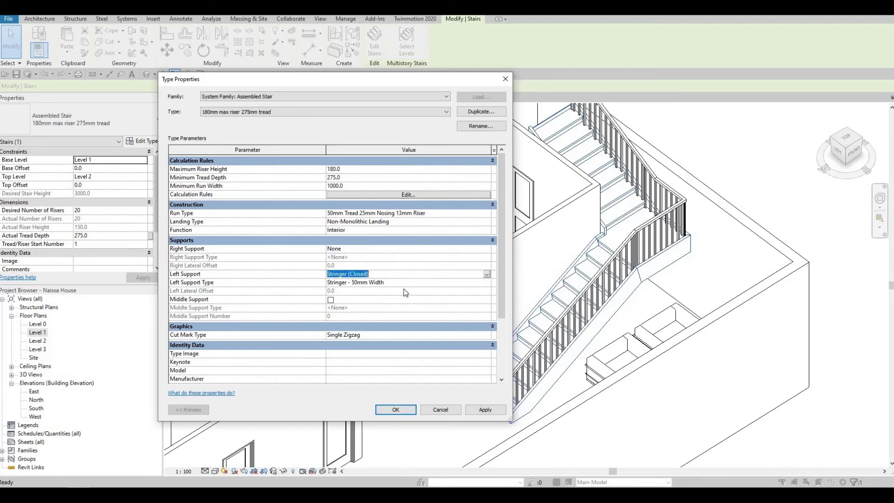
{"action": "left_click", "coordinate": [487, 274]}
{"action": "left_click", "coordinate": [345, 281]}
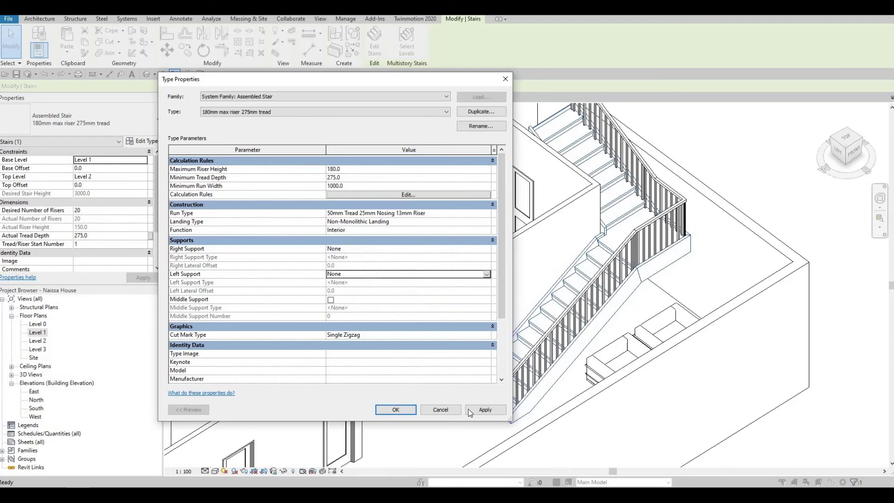
{"action": "left_click", "coordinate": [472, 411]}
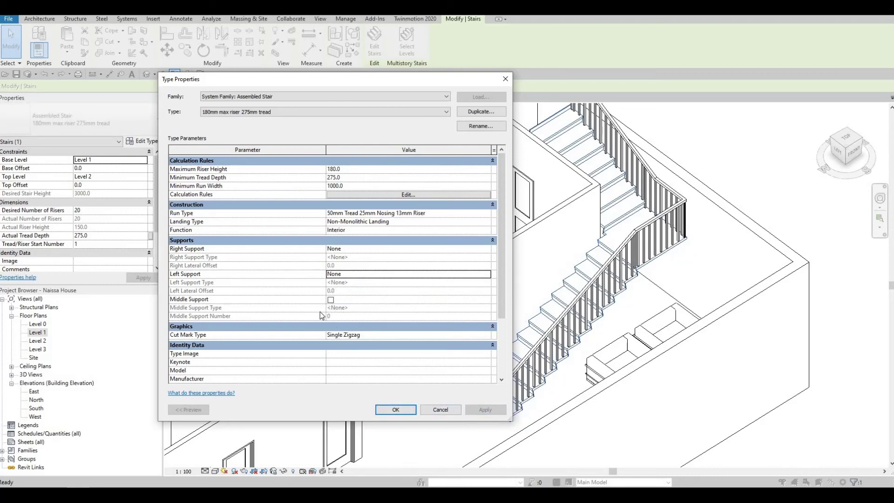
Enable the middle support in the stair's type properties.
{"action": "scroll", "coordinate": [353, 345], "scroll_direction": "down", "scroll_amount": 3}
{"action": "scroll", "coordinate": [345, 293], "scroll_direction": "up", "scroll_amount": 3}
{"action": "left_click", "coordinate": [331, 300]}
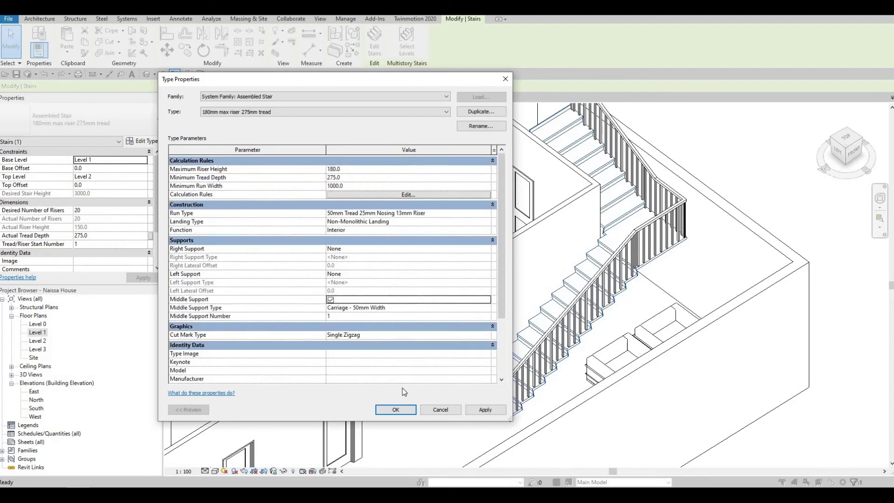
Turn off the risers in the stair's run type and accept the run and stair type properties.
{"action": "left_click", "coordinate": [489, 214]}
{"action": "left_click", "coordinate": [488, 213]}
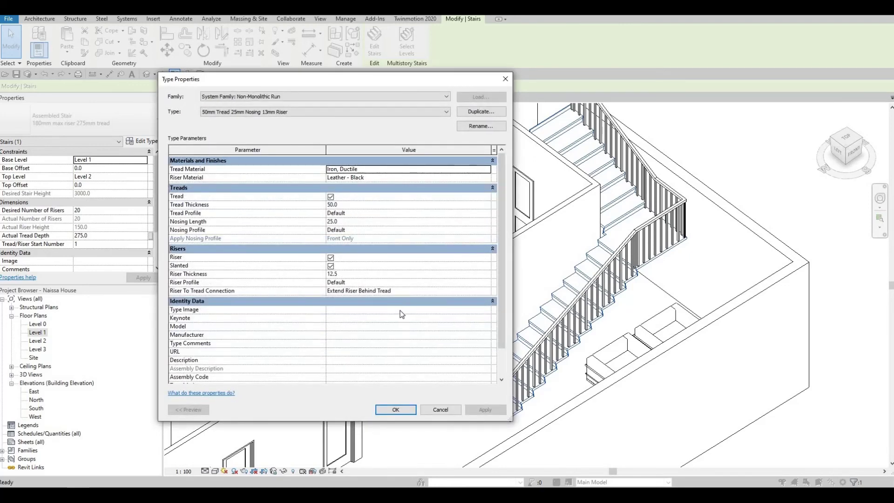
{"action": "left_click", "coordinate": [331, 258]}
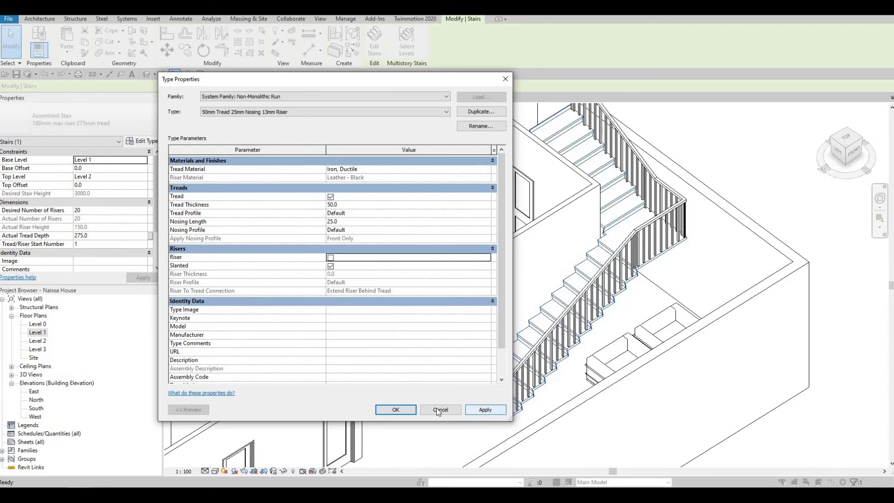
{"action": "left_click", "coordinate": [403, 412]}
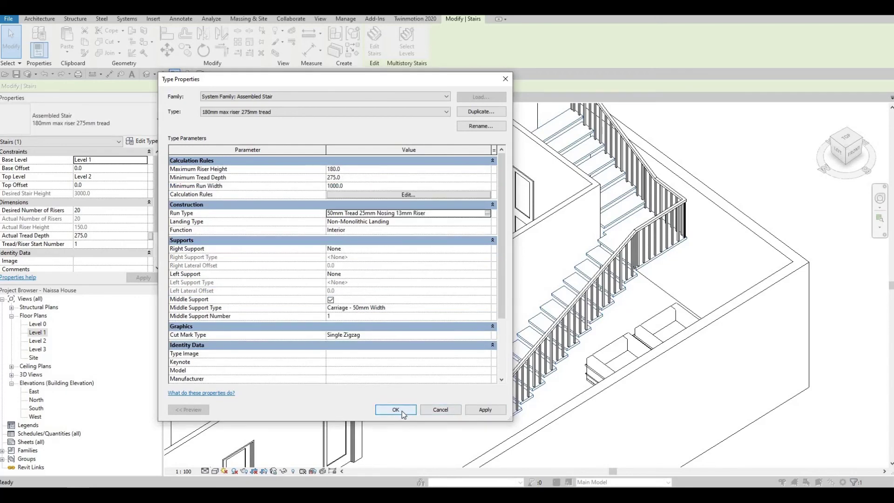
{"action": "left_click", "coordinate": [403, 413]}
Edit the outer railing's path, delete the segment along the upper run, and finish the sketch.
{"action": "scroll", "coordinate": [637, 317], "scroll_direction": "up", "scroll_amount": 3}
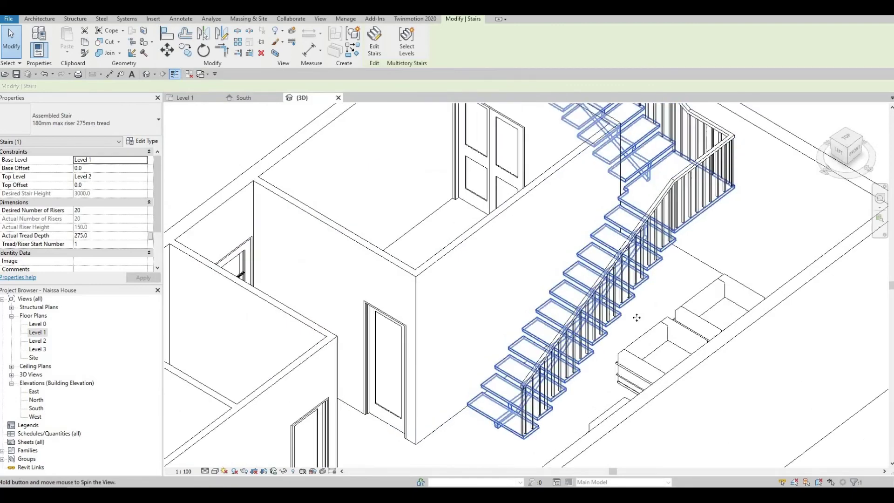
{"action": "middle_click_drag", "start_coordinate": [637, 317], "coordinate": [526, 348], "text": "shift"}
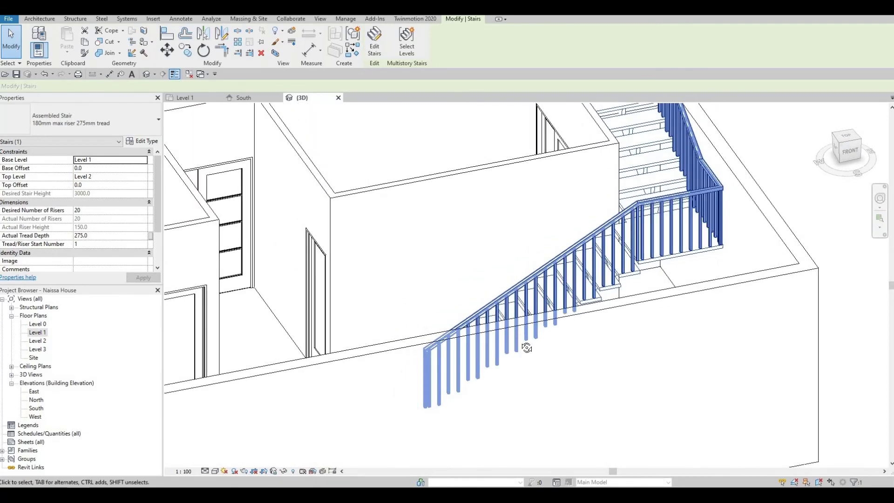
{"action": "middle_click_drag", "start_coordinate": [670, 244], "coordinate": [670, 250], "text": "shift"}
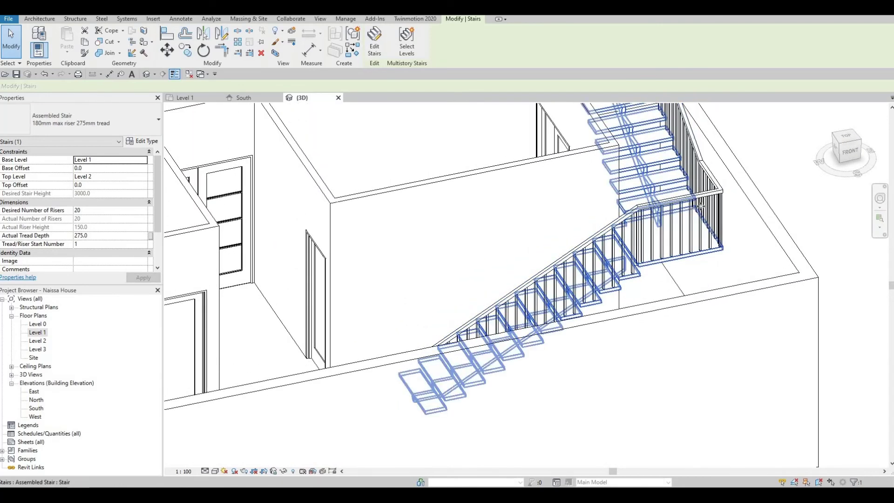
{"action": "left_click", "coordinate": [707, 206]}
{"action": "middle_click_drag", "start_coordinate": [699, 210], "coordinate": [651, 277]}
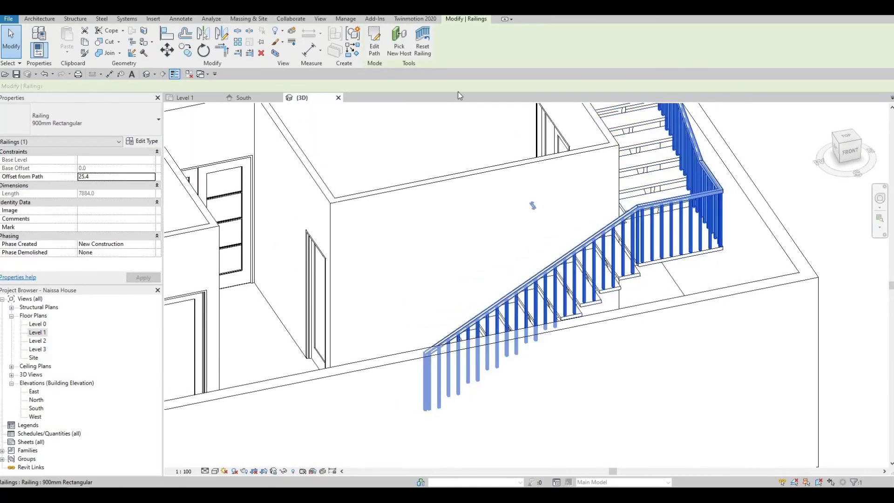
{"action": "left_click", "coordinate": [374, 49]}
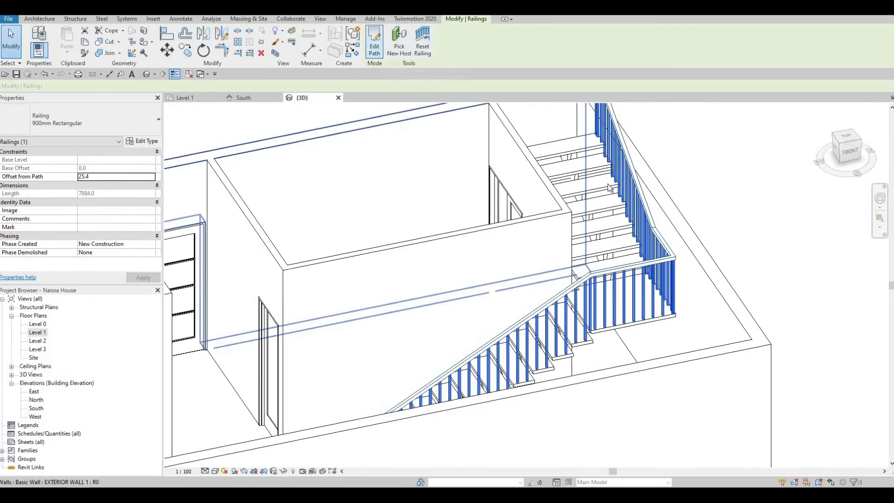
{"action": "left_click", "coordinate": [624, 362]}
{"action": "key", "text": "Delete"}
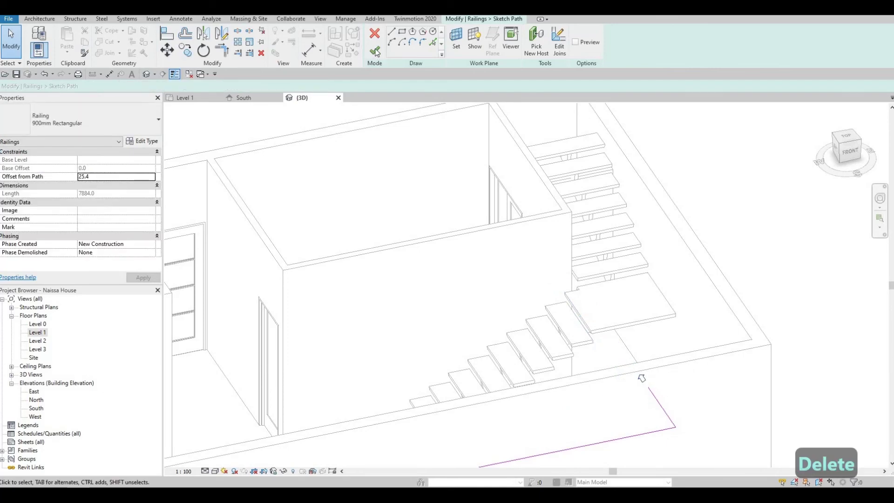
{"action": "left_click", "coordinate": [374, 50]}
{"action": "key", "text": "Escape"}
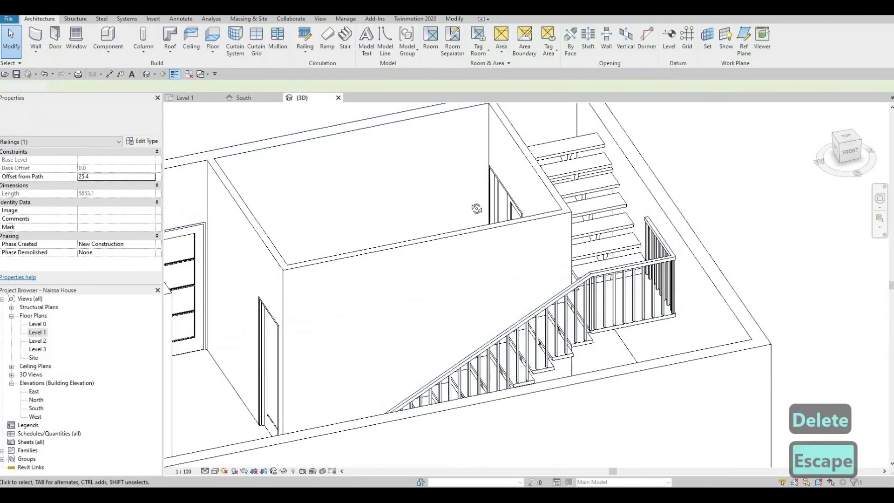
Edit the railing's path again, delete the remaining short segment along the landing's east edge, and finish the sketch.
{"action": "middle_click_drag", "start_coordinate": [477, 208], "coordinate": [671, 243], "text": "shift"}
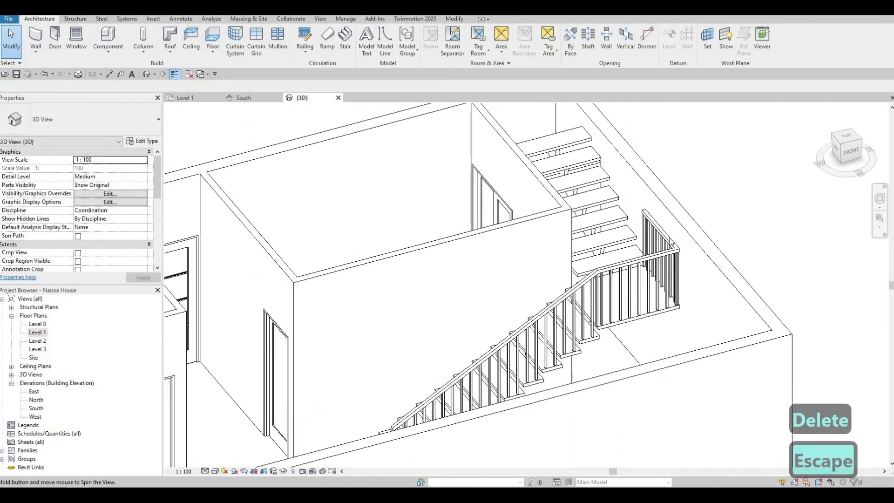
{"action": "left_click", "coordinate": [664, 239]}
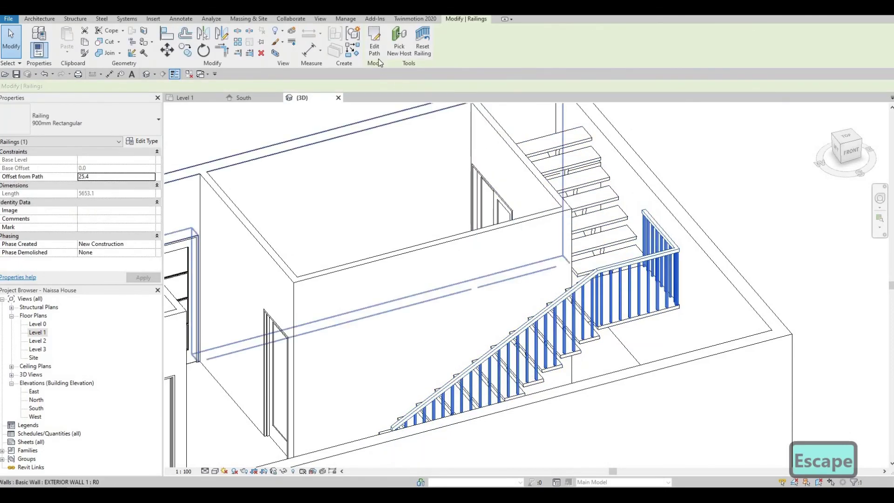
{"action": "left_click", "coordinate": [375, 50]}
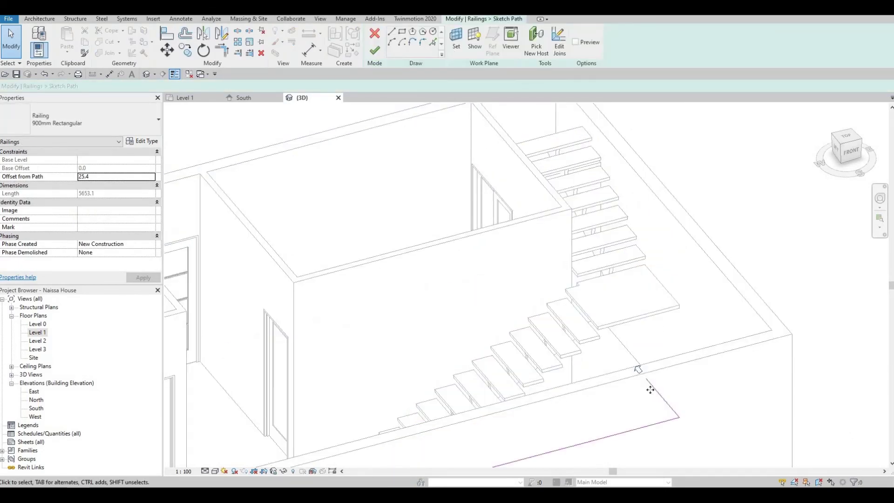
{"action": "left_click", "coordinate": [656, 393]}
{"action": "key", "text": "Delete"}
{"action": "left_click", "coordinate": [375, 51]}
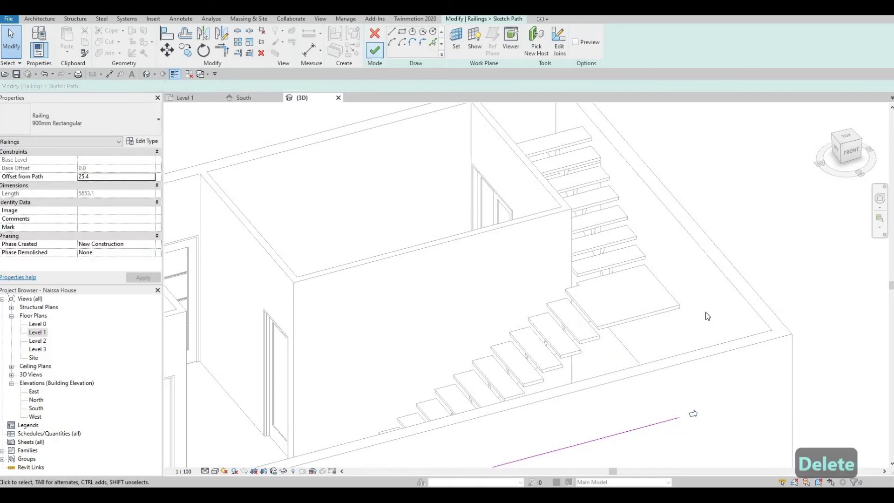
{"action": "mouse_move", "coordinate": [606, 354]}
{"action": "middle_mouse_down", "text": "shift"}
{"action": "mouse_move", "coordinate": [649, 348]}
{"action": "mouse_move", "coordinate": [177, 251]}
{"action": "middle_mouse_up", "text": "shift"}
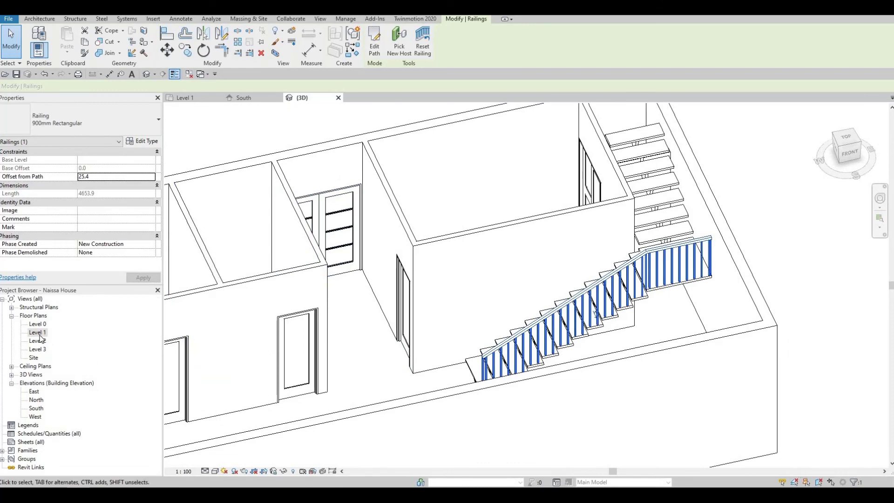
In the Level 1 plan, align the lower stair run's inner edge with the south face of the bedroom wall.
{"action": "double_click", "coordinate": [39, 333]}
{"action": "left_click", "coordinate": [596, 301]}
{"action": "scroll", "coordinate": [595, 301], "scroll_direction": "up", "scroll_amount": 6}
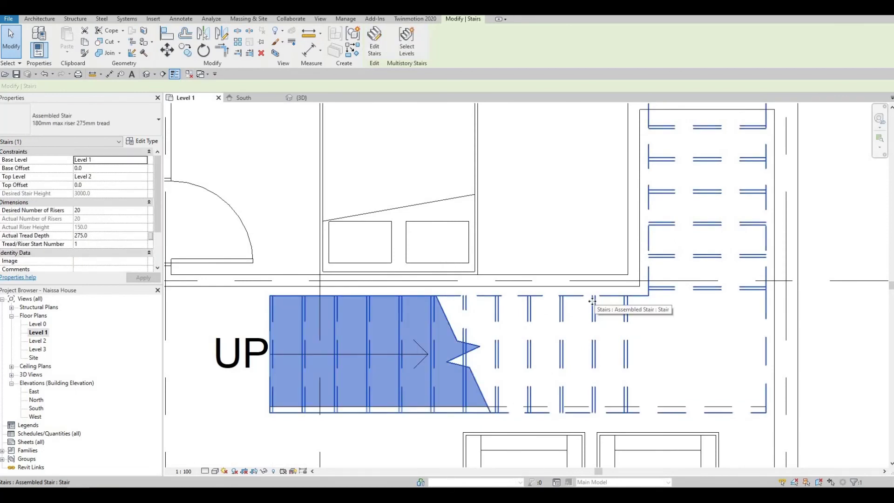
{"action": "key", "text": "a"}
{"action": "key", "text": "l"}
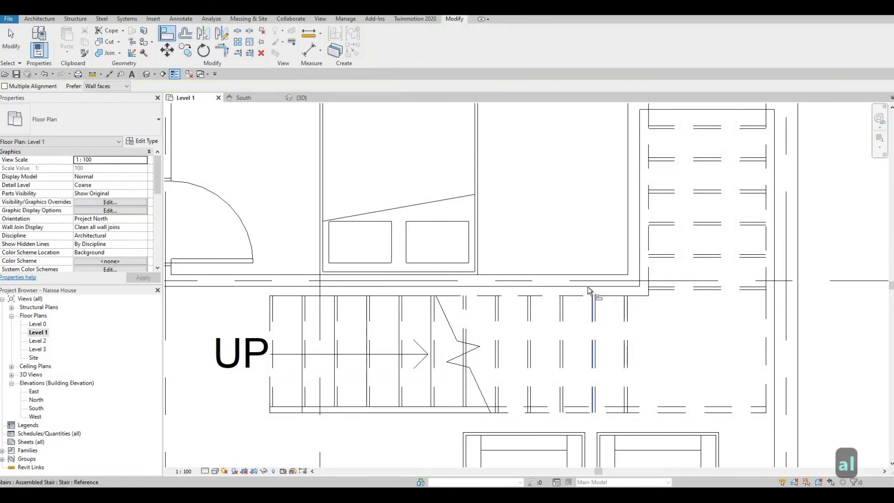
{"action": "left_click", "coordinate": [585, 297]}
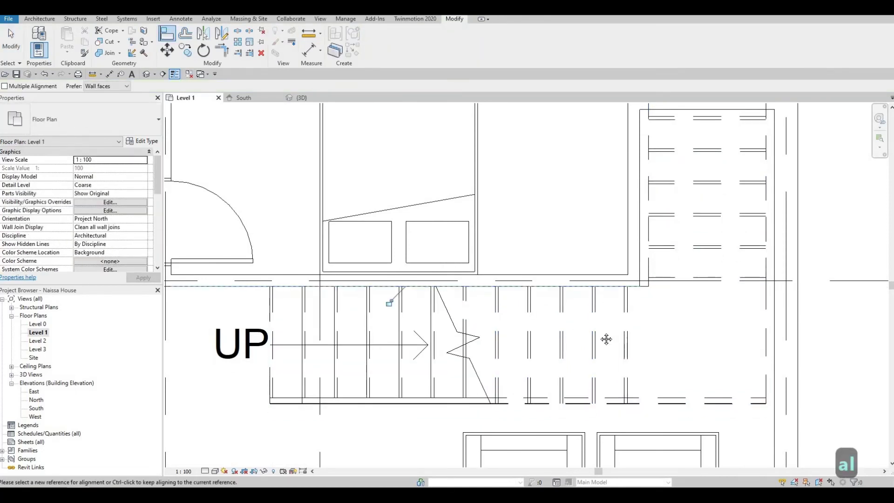
{"action": "key", "text": "Escape"}
Align the stair's east edge at the landing with the inner face of the east exterior wall.
{"action": "scroll", "coordinate": [675, 346], "scroll_direction": "down", "scroll_amount": 2}
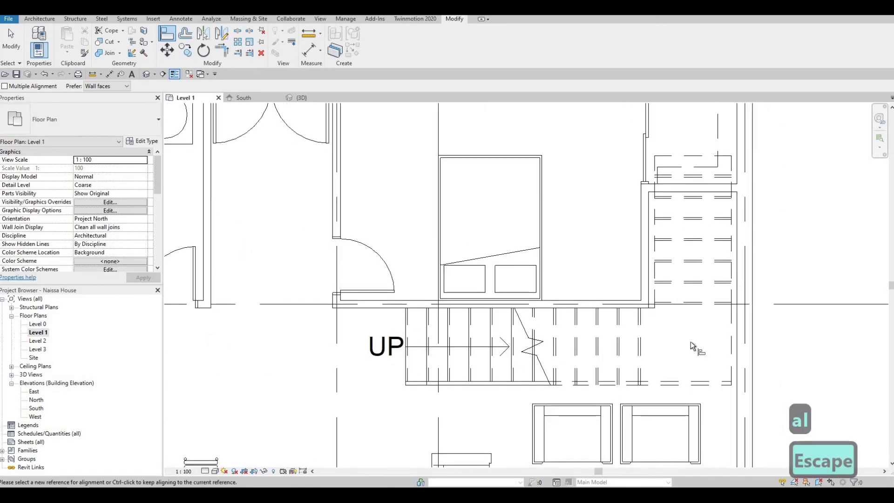
{"action": "key", "text": "a"}
{"action": "key", "text": "l"}
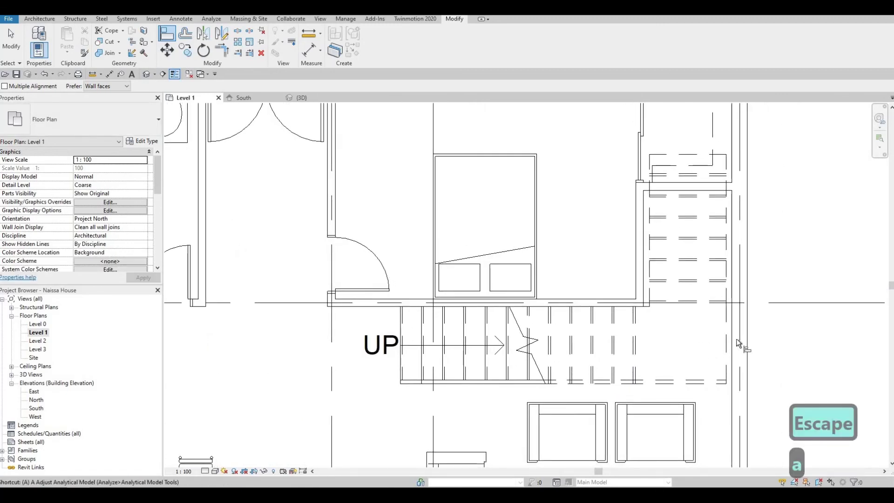
{"action": "left_click", "coordinate": [725, 337]}
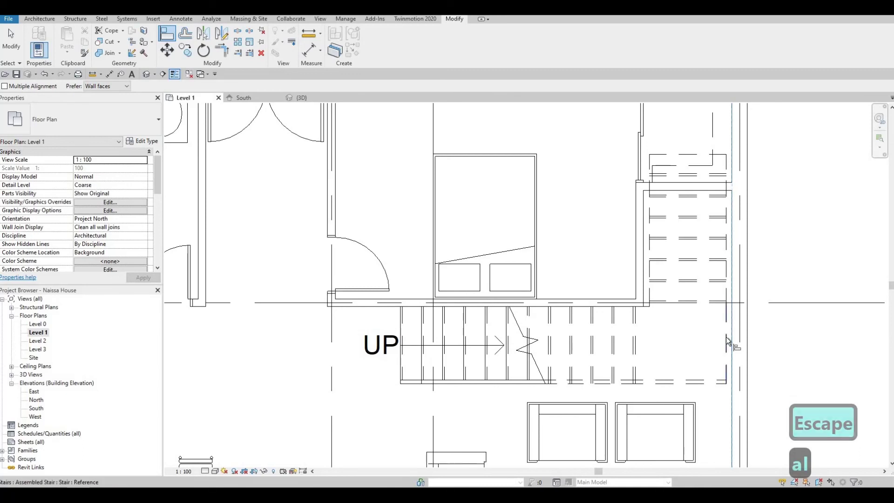
{"action": "key", "text": "Escape"}
{"action": "key", "text": "Escape"}
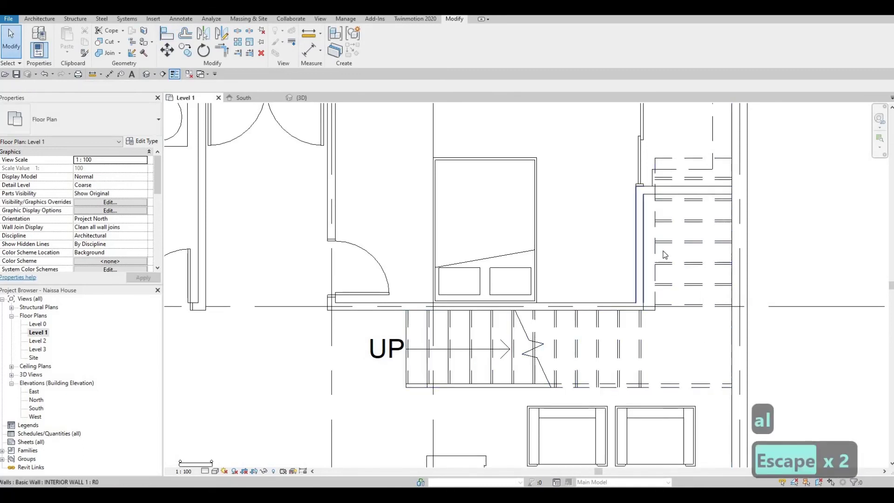
Edit the stair, widen the upper run westward to the bedroom wall's face, and finish the stair edit.
{"action": "scroll", "coordinate": [641, 266], "scroll_direction": "up", "scroll_amount": 1}
{"action": "key", "text": "Escape"}
{"action": "left_click", "coordinate": [660, 260]}
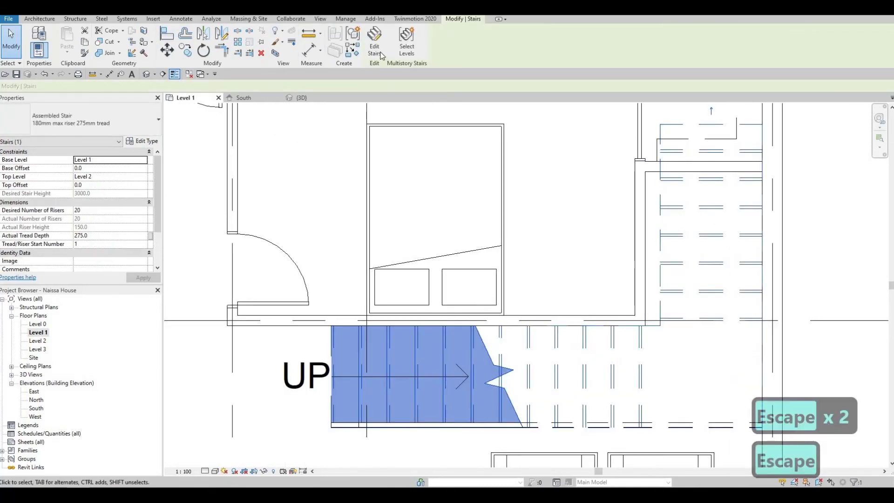
{"action": "left_click", "coordinate": [375, 47]}
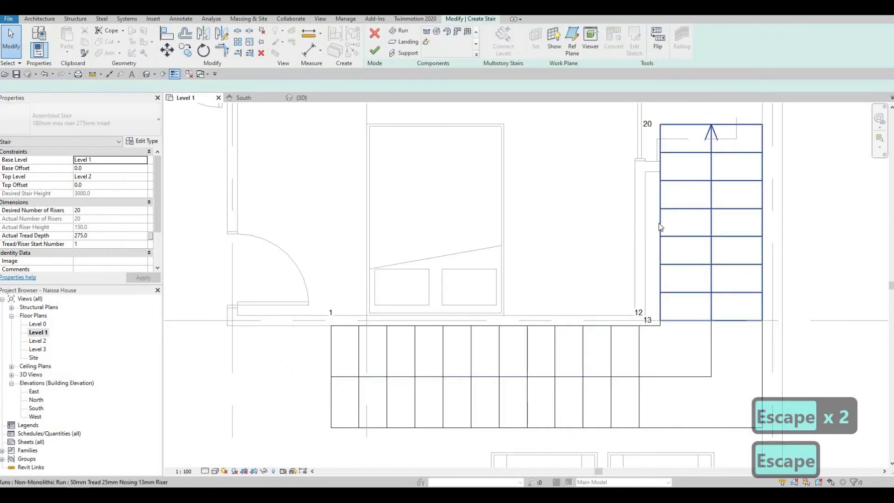
{"action": "left_click", "coordinate": [661, 222]}
{"action": "left_click_drag", "start_coordinate": [646, 223], "coordinate": [631, 224]}
{"action": "key", "text": "Escape"}
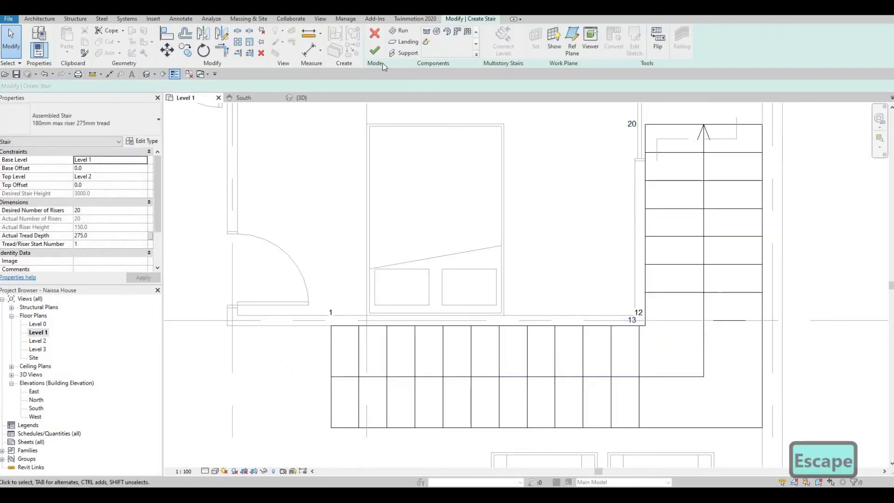
{"action": "left_click", "coordinate": [375, 51]}
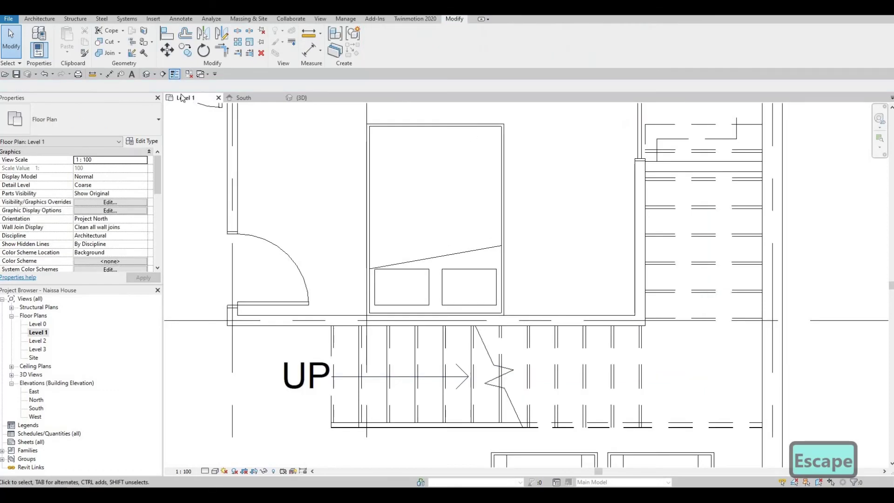
{"action": "key", "text": "Escape"}
In the 3D view, try the Glass Panel - Bottom Fill type on the stair railing.
{"action": "left_click", "coordinate": [146, 74]}
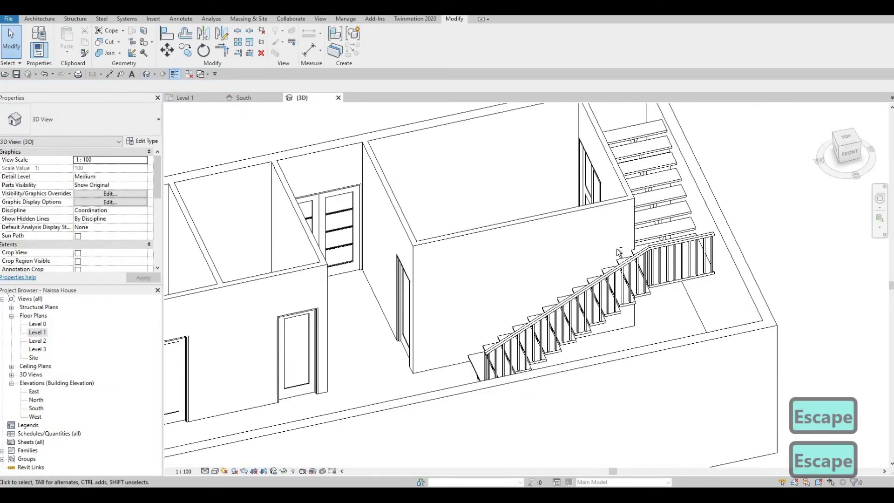
{"action": "middle_click_drag", "start_coordinate": [618, 251], "coordinate": [517, 303], "text": "shift"}
{"action": "key", "text": "Escape"}
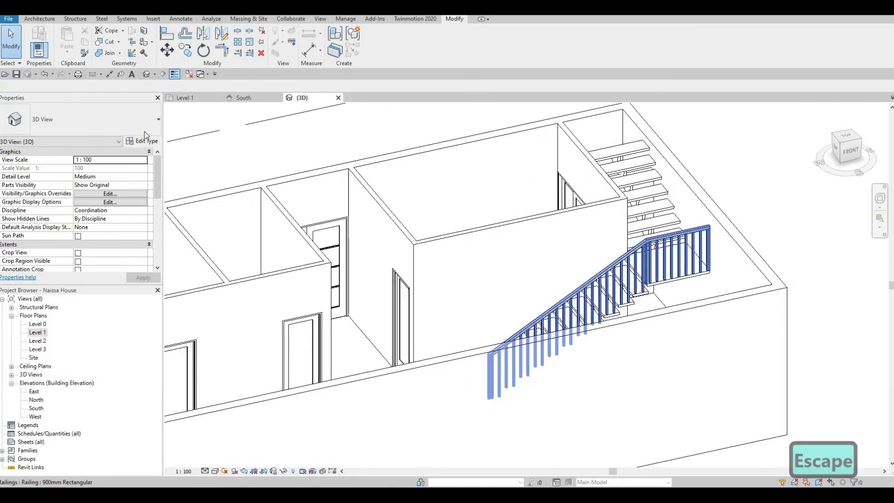
{"action": "left_click", "coordinate": [141, 127]}
{"action": "left_click", "coordinate": [93, 188]}
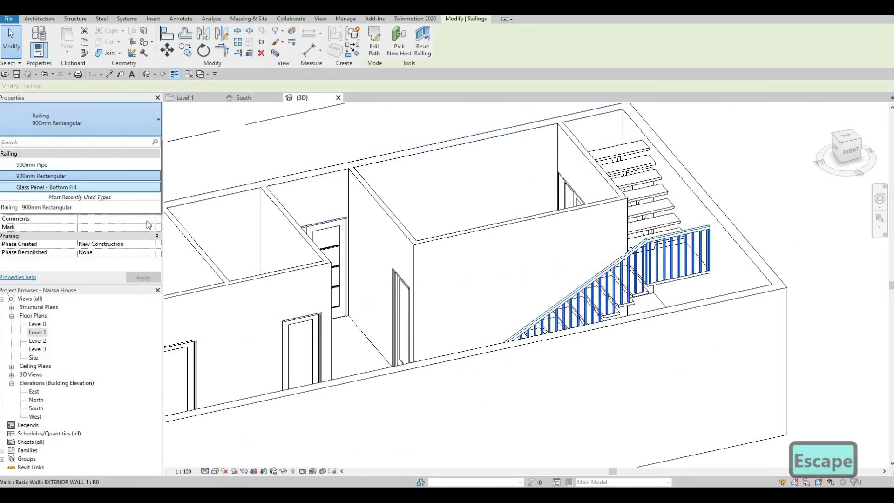
{"action": "key", "text": "Escape"}
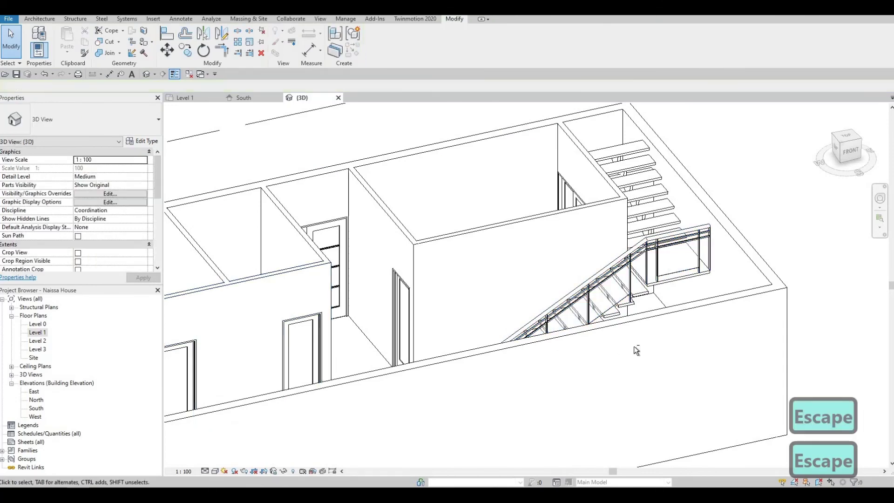
Examine the glass railing from the side and undo the railing type change.
{"action": "middle_click_drag", "start_coordinate": [636, 348], "coordinate": [696, 350], "text": "shift"}
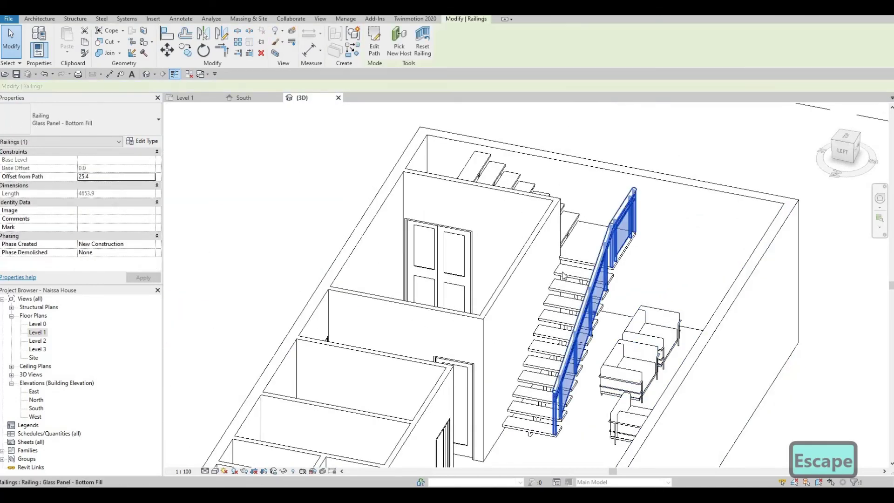
{"action": "key", "text": "Escape"}
{"action": "key", "text": "Escape"}
{"action": "key", "text": "Escape"}
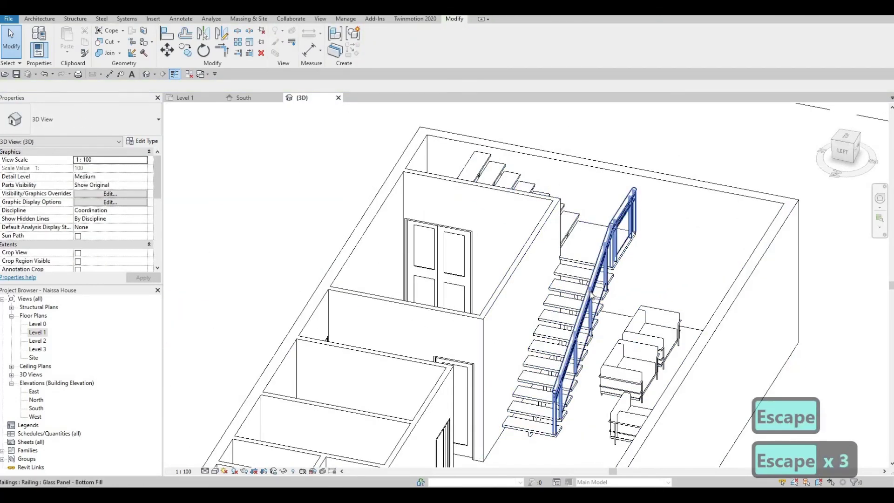
{"action": "key", "text": "ctrl+z"}
Examine the stair's treads, middle support and railing in 3D from the first step up to the upper run.
{"action": "middle_click_drag", "start_coordinate": [594, 292], "coordinate": [521, 365], "text": "shift"}
{"action": "scroll", "coordinate": [526, 368], "scroll_direction": "up", "scroll_amount": 5}
{"action": "middle_click_drag", "start_coordinate": [540, 424], "coordinate": [594, 347]}
{"action": "scroll", "coordinate": [585, 373], "scroll_direction": "up", "scroll_amount": 3}
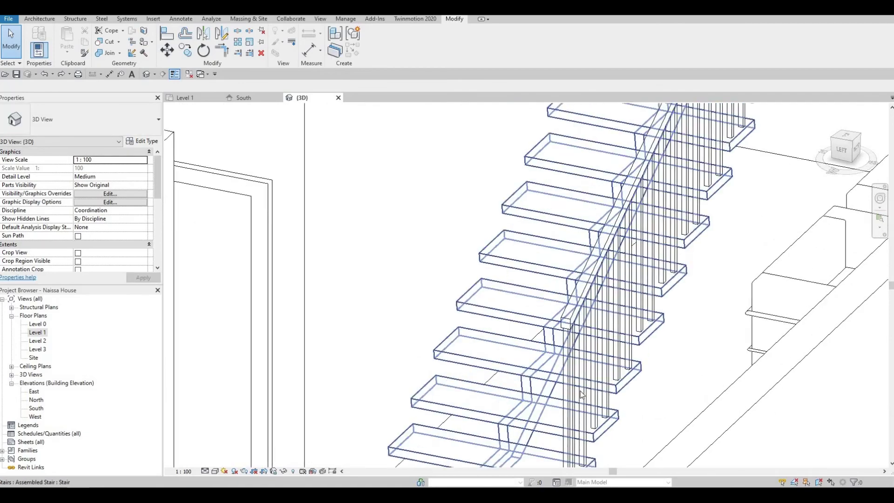
{"action": "key", "text": "Escape"}
{"action": "middle_click_drag", "start_coordinate": [578, 410], "coordinate": [619, 334]}
{"action": "scroll", "coordinate": [616, 314], "scroll_direction": "down", "scroll_amount": 2}
{"action": "key", "text": "Escape"}
{"action": "scroll", "coordinate": [629, 326], "scroll_direction": "down", "scroll_amount": 3}
{"action": "middle_click_drag", "start_coordinate": [629, 220], "coordinate": [636, 399]}
{"action": "scroll", "coordinate": [637, 399], "scroll_direction": "down", "scroll_amount": 2}
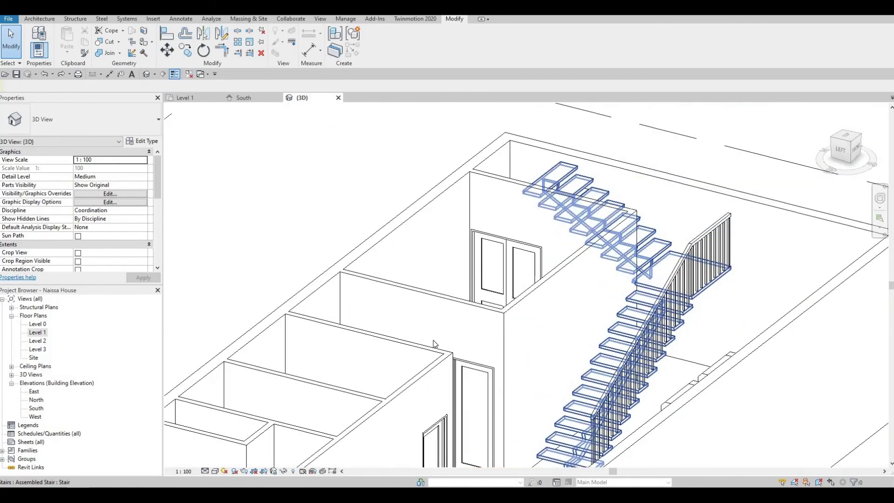
{"action": "middle_click_drag", "start_coordinate": [435, 343], "coordinate": [359, 343], "text": "shift"}
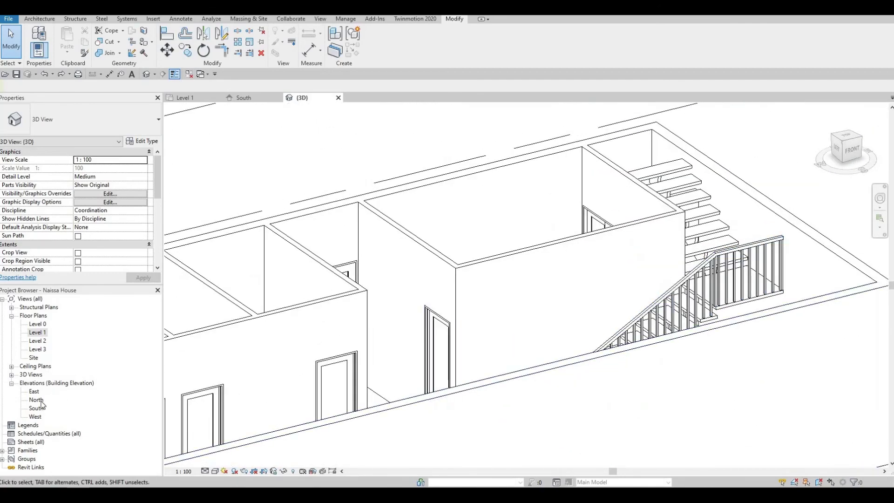
Open the Level 1 floor plan and show the whole layout with its grids and dimensions.
{"action": "double_click", "coordinate": [40, 333]}
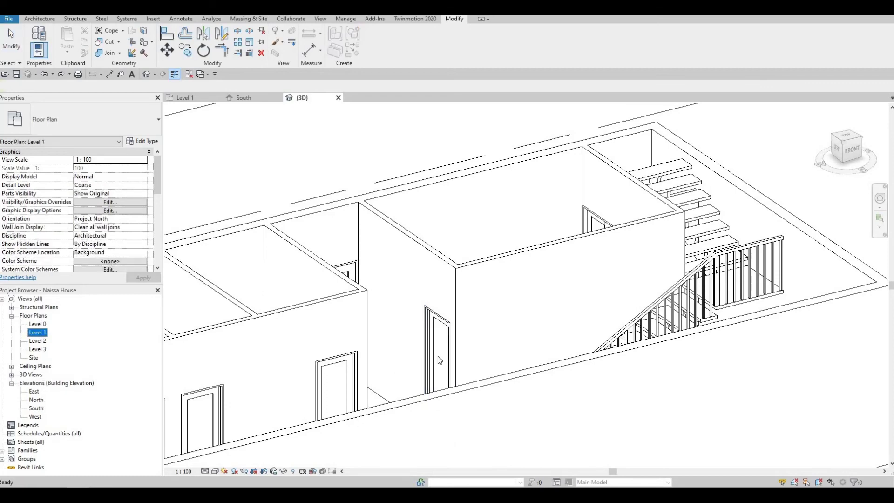
{"action": "scroll", "coordinate": [491, 345], "scroll_direction": "down", "scroll_amount": 4}
{"action": "middle_click_drag", "start_coordinate": [536, 344], "coordinate": [520, 299]}
{"action": "scroll", "coordinate": [531, 344], "scroll_direction": "down", "scroll_amount": 3}
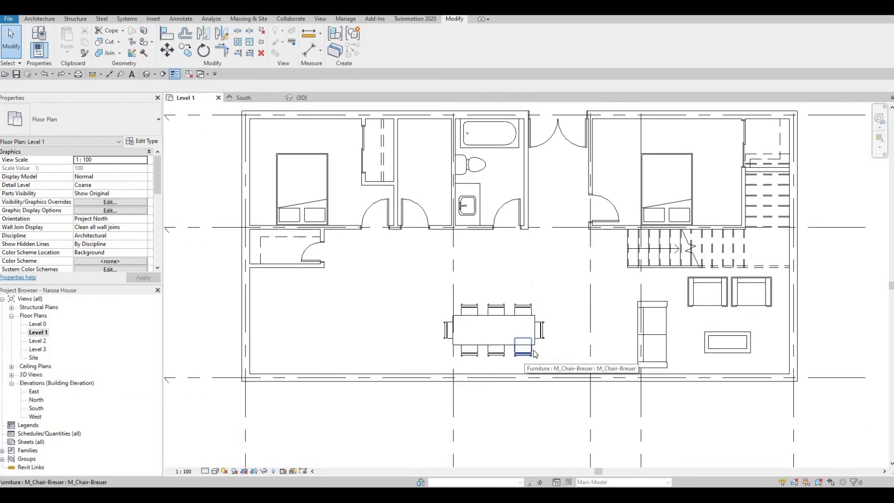
{"action": "scroll", "coordinate": [565, 361], "scroll_direction": "down", "scroll_amount": 4}
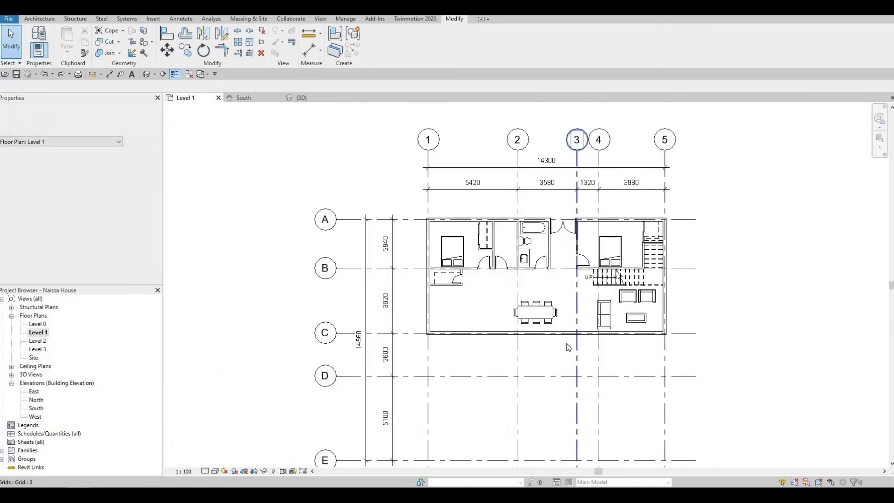